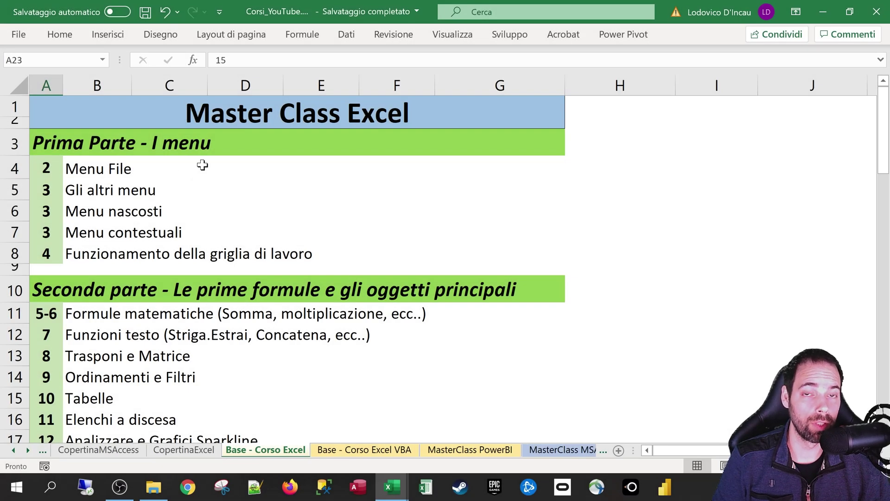
Browse the course index and point out the Formule matematiche and Funzioni testo lessons
scroll(140, 209, "down", 3)
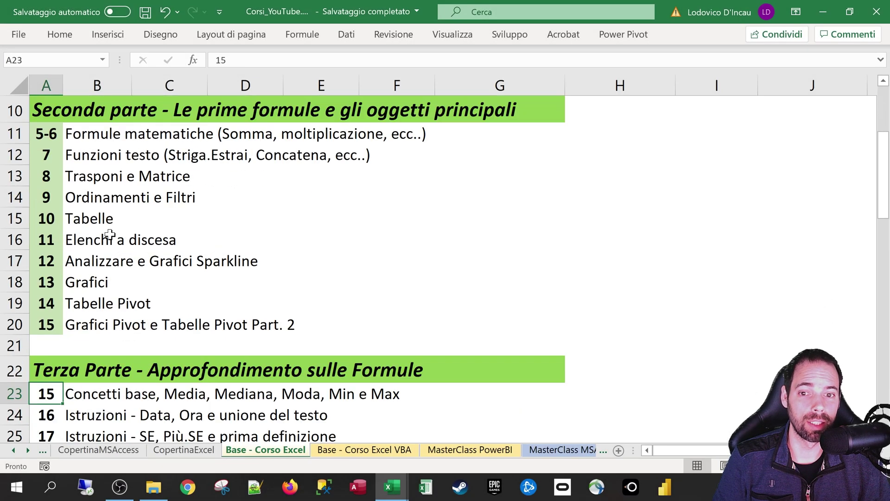
scroll(102, 253, "down", 2)
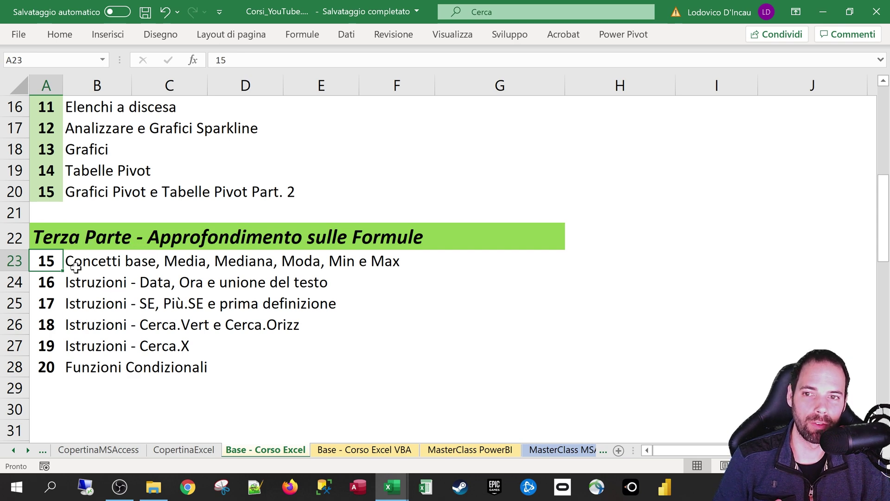
scroll(90, 277, "up", 3)
scroll(97, 281, "up", 2)
scroll(104, 285, "down", 1)
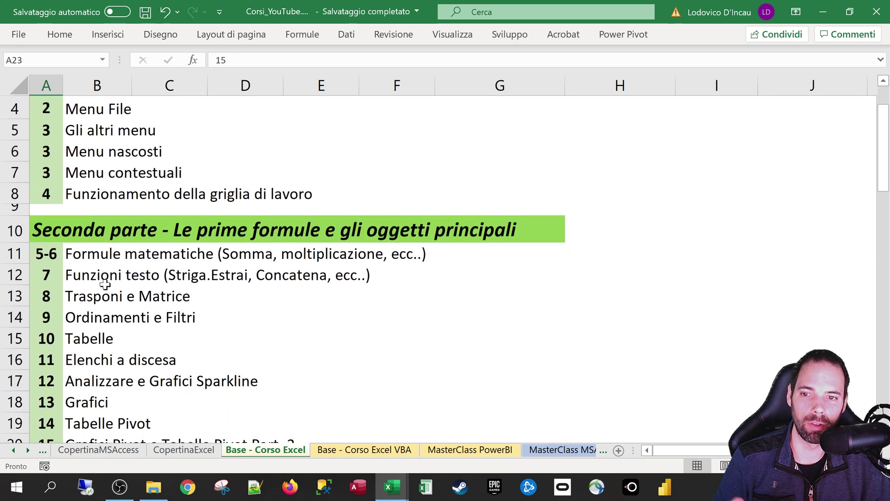
left_click(113, 260)
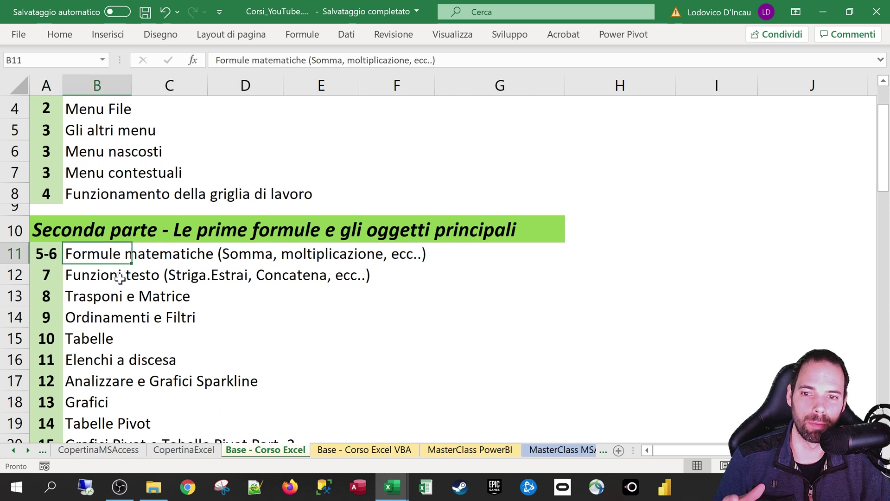
left_click(123, 278)
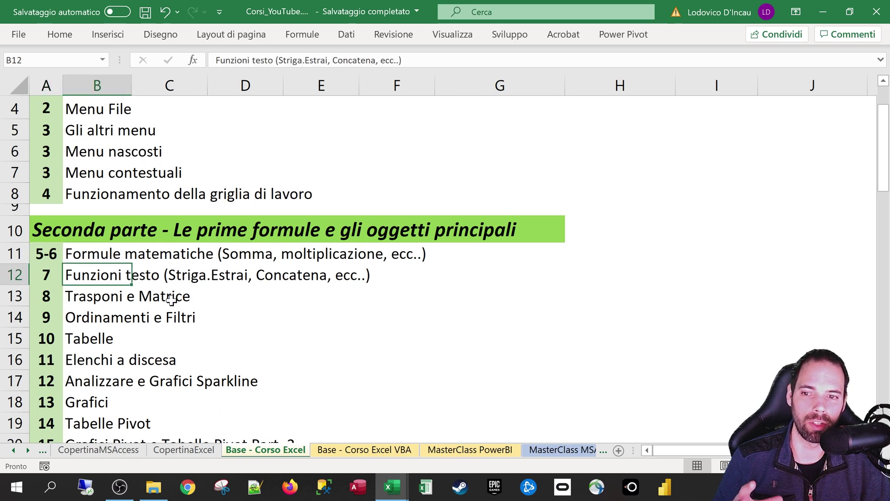
Scroll to lesson 15, then bring the L16_Concetti_Base_Medie_Min_e_Max workbook forward
scroll(173, 300, "down", 2)
scroll(171, 297, "down", 1)
scroll(172, 297, "down", 1)
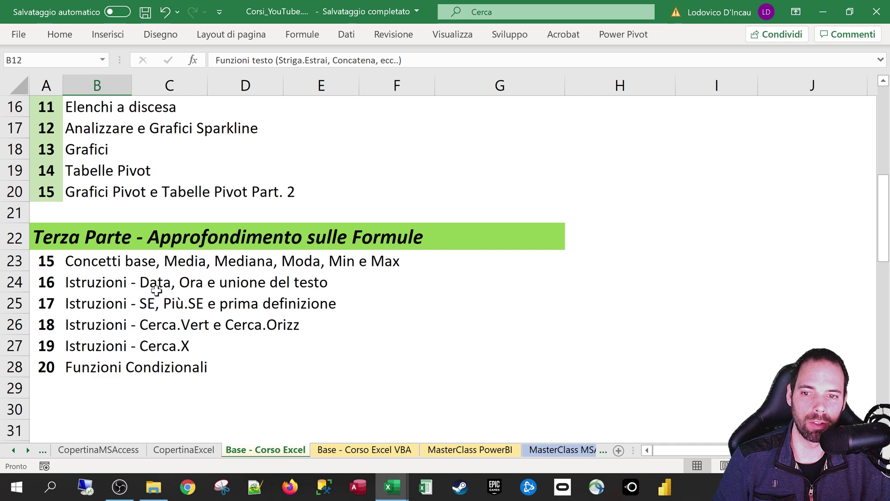
left_click(44, 263)
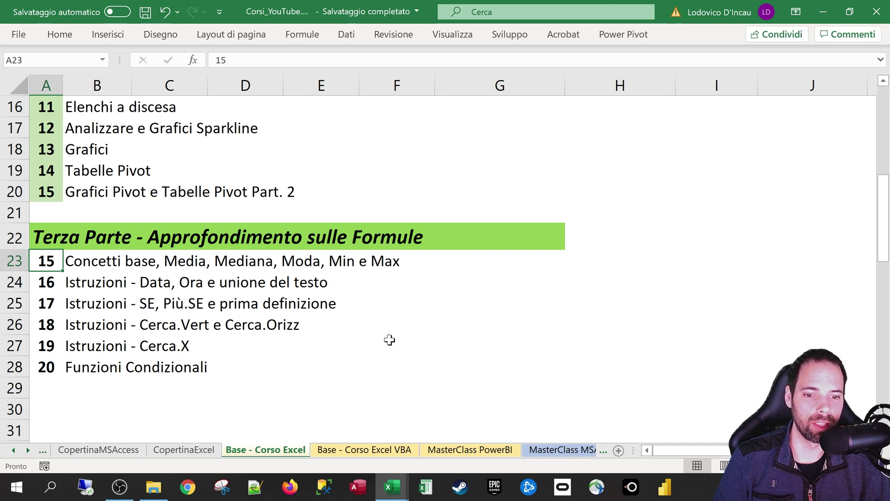
mouse_move(391, 486)
left_click(443, 446)
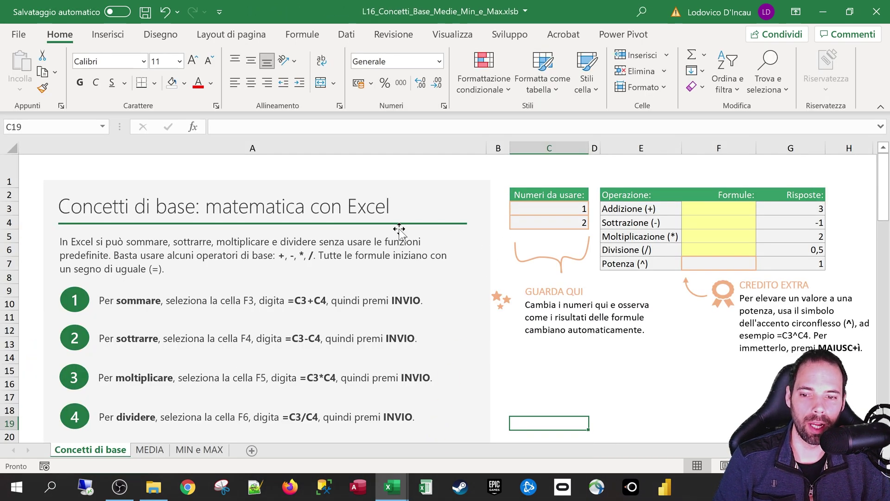
left_click(150, 453)
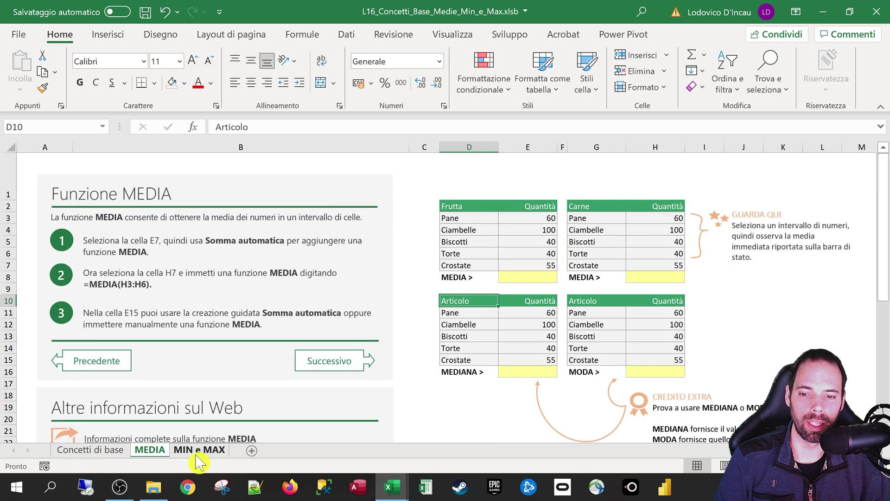
left_click(176, 456)
left_click(149, 451)
left_click(98, 452)
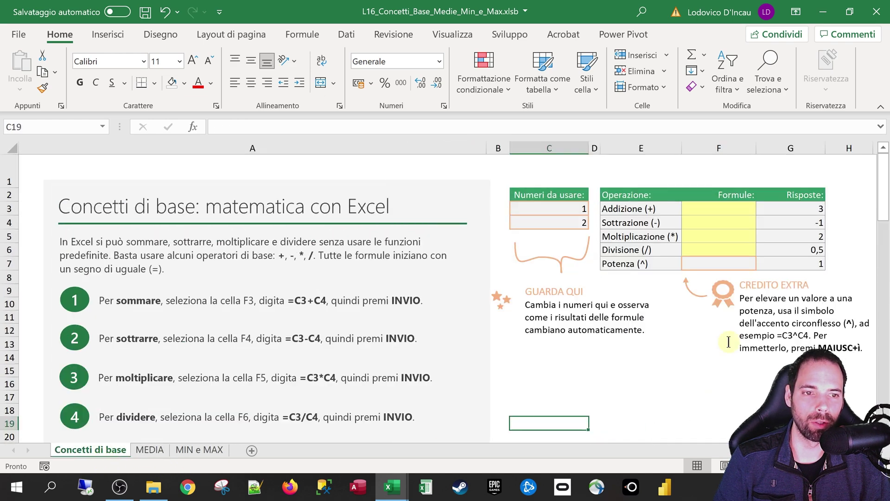
scroll(325, 325, "down", 3)
scroll(255, 288, "down", 2)
scroll(253, 269, "down", 3)
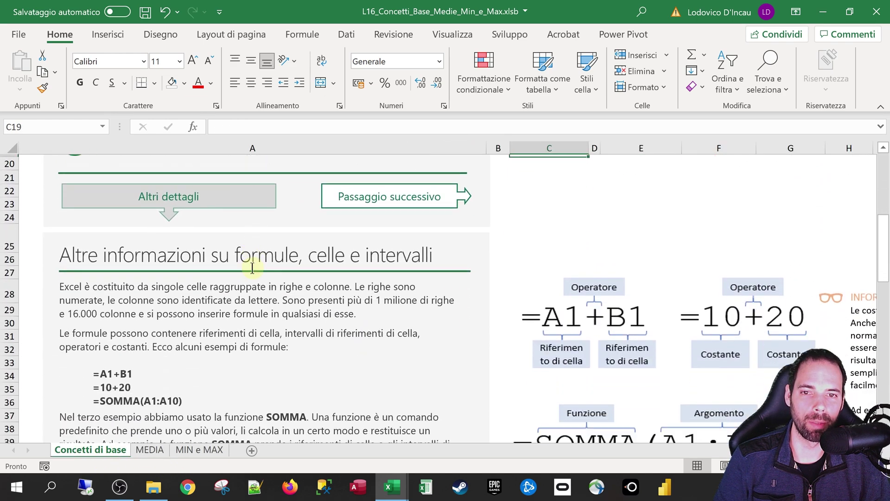
scroll(252, 262, "down", 3)
scroll(255, 278, "down", 2)
scroll(260, 297, "down", 1)
scroll(265, 315, "up", 1)
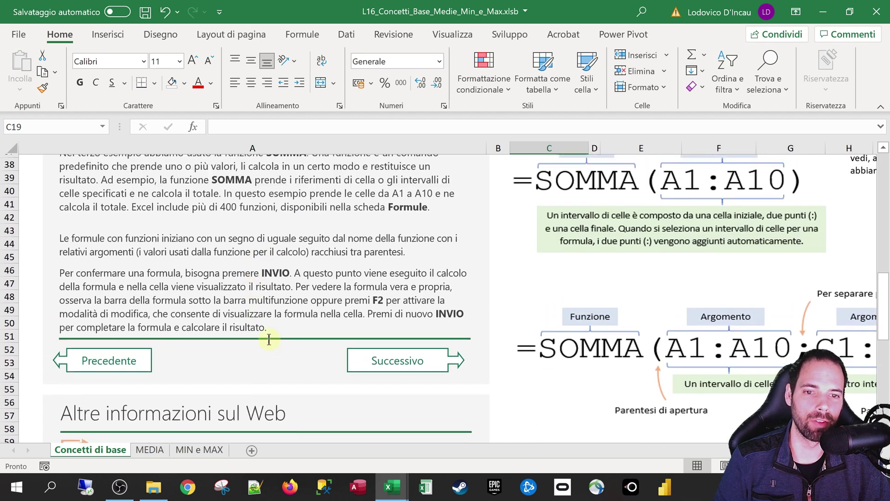
scroll(272, 334, "up", 4)
scroll(271, 334, "up", 5)
scroll(271, 324, "up", 3)
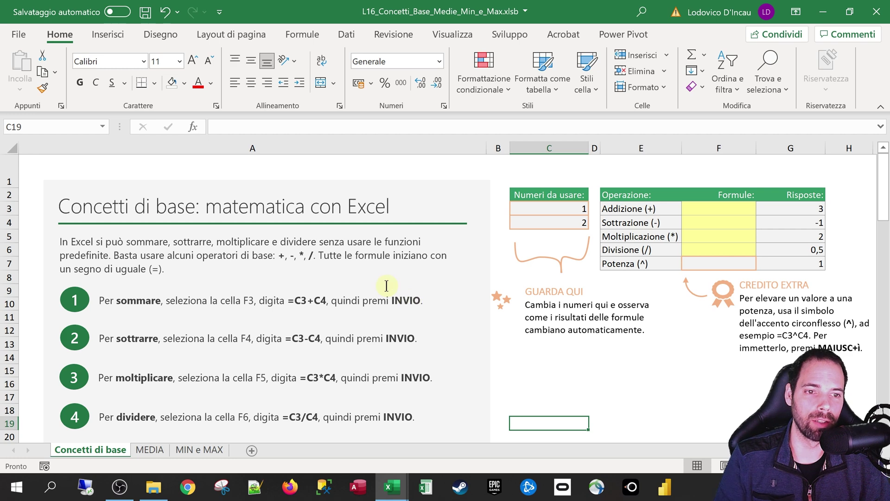
Enter =C3+C4 in F3 so it returns 3
left_click(552, 212)
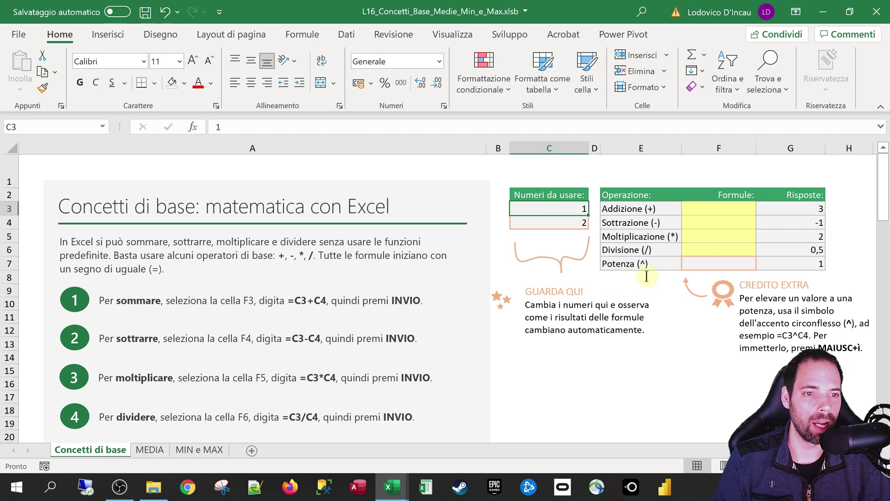
left_click(570, 195)
left_click(707, 212)
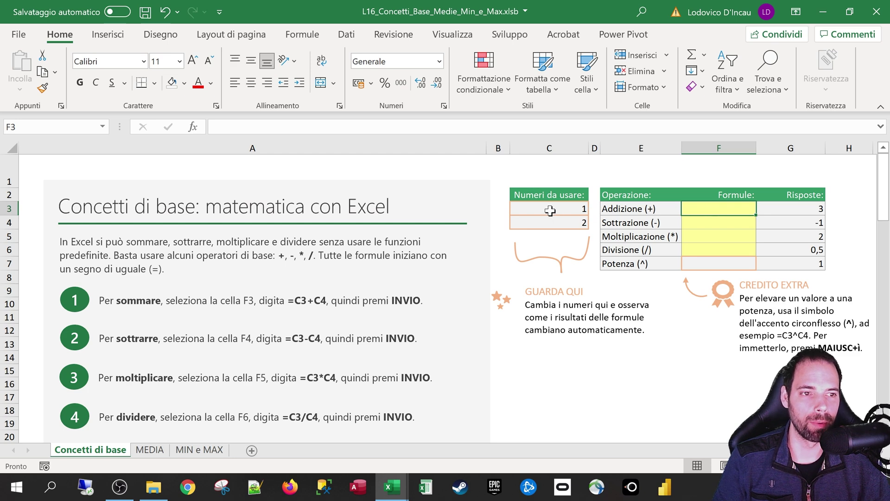
type("=")
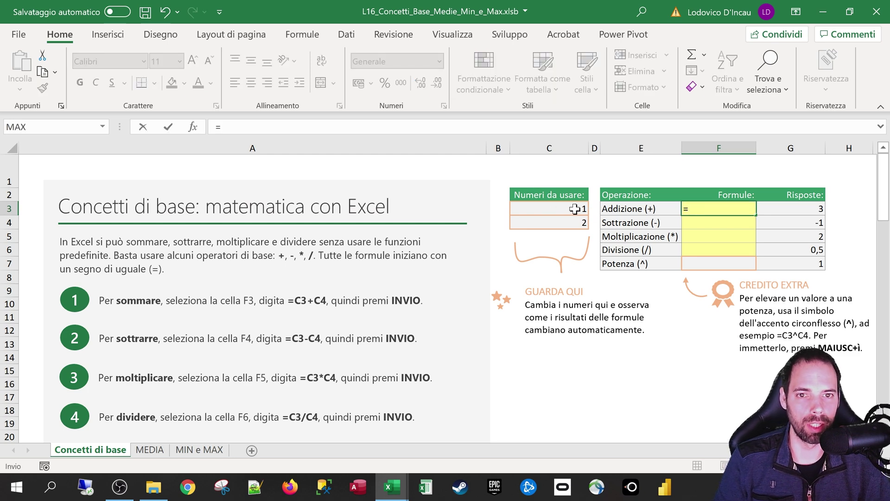
left_click(569, 211)
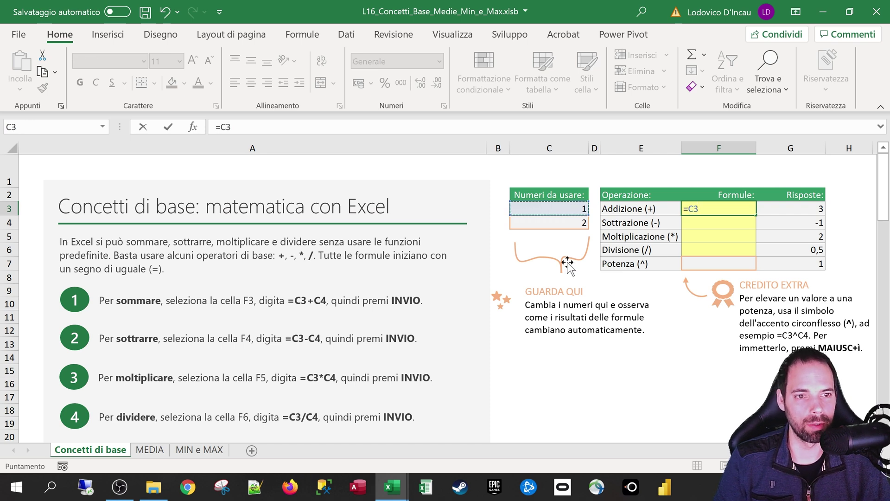
type("+")
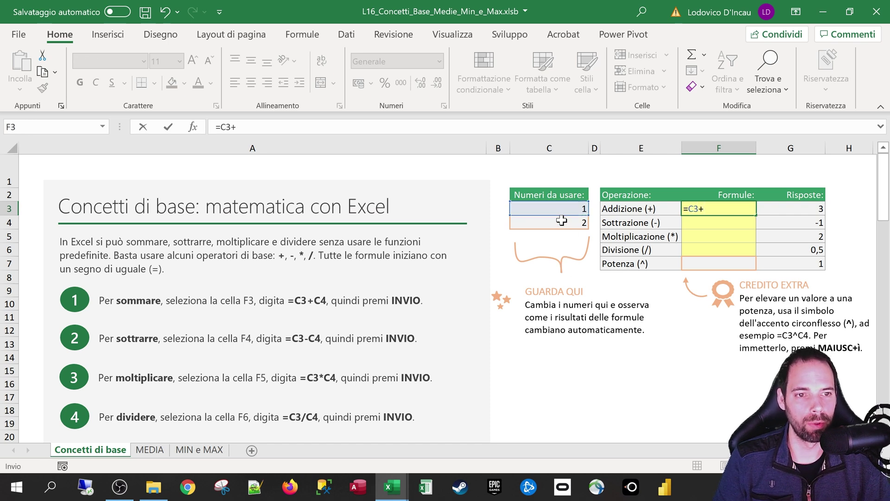
left_click(562, 222)
key("Return")
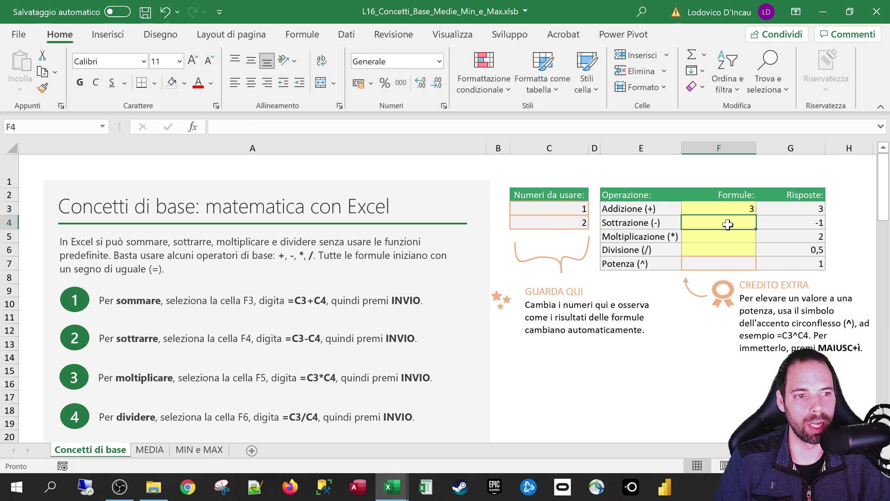
Compare F3 with the expected answer in G3 and begin copying it down
left_click(738, 199)
left_click(782, 211)
left_click(729, 210)
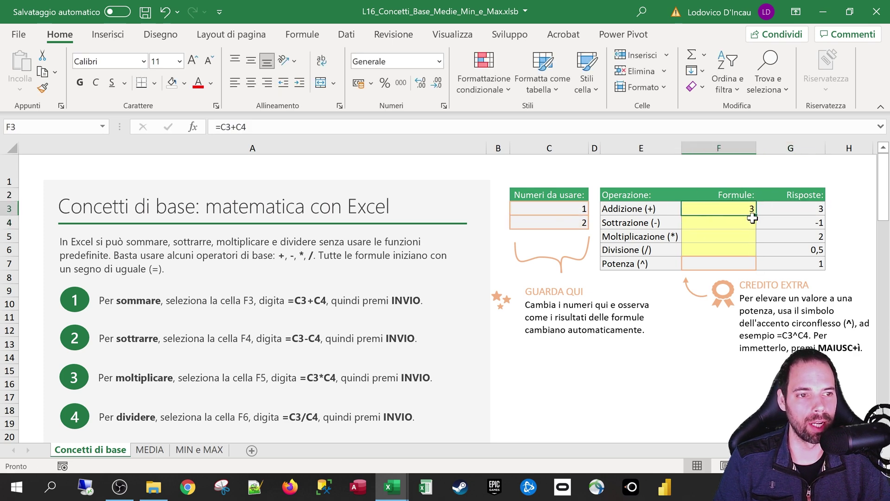
mouse_move(755, 217)
left_mouse_down()
mouse_move(753, 256)
mouse_move(754, 216)
left_mouse_up()
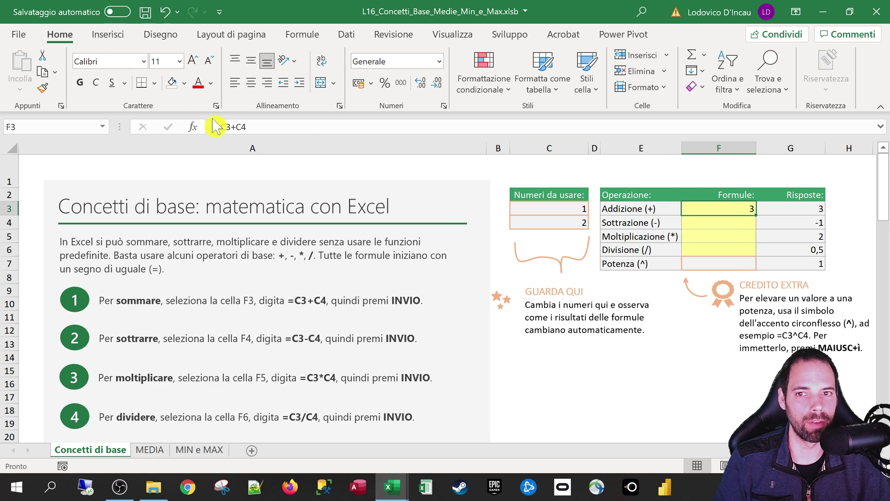
Make both references in F3 absolute with F4, giving =$C$3+$C$4
left_click(227, 126)
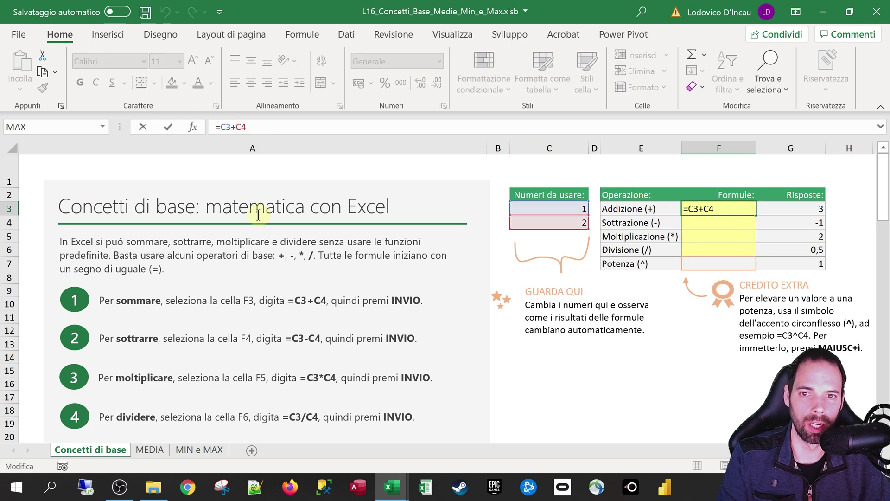
left_click(258, 146)
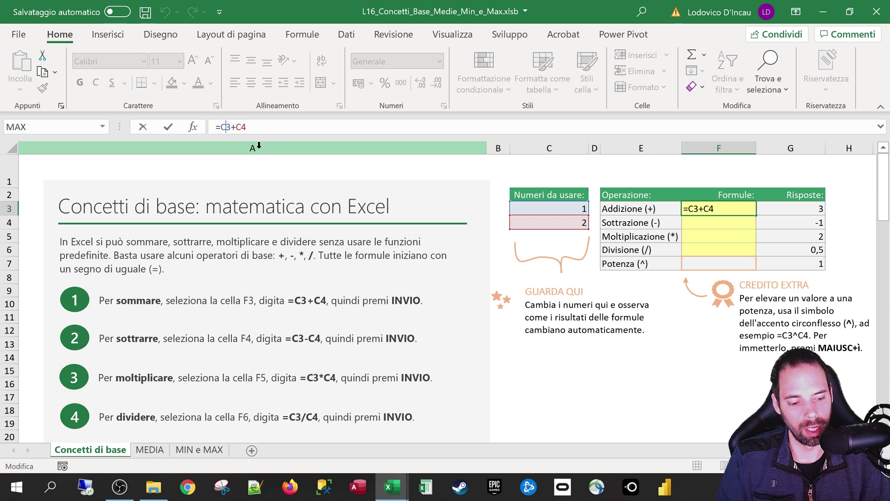
left_click(233, 127)
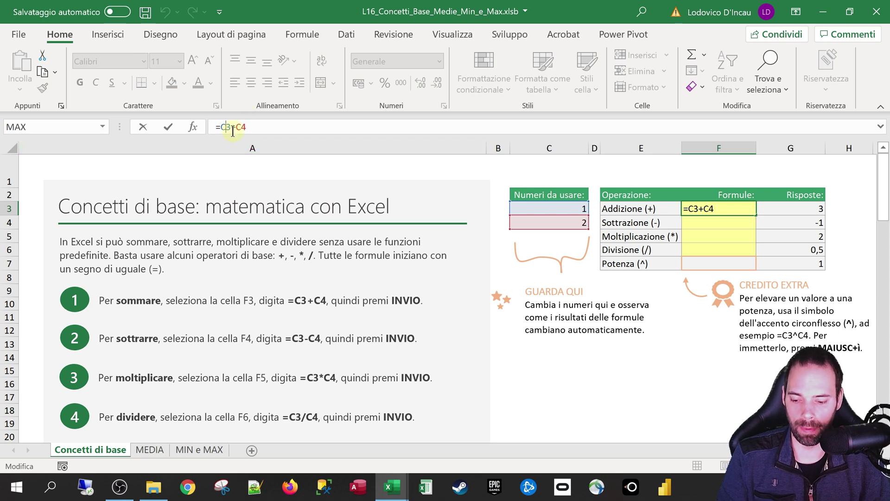
key("super+plus")
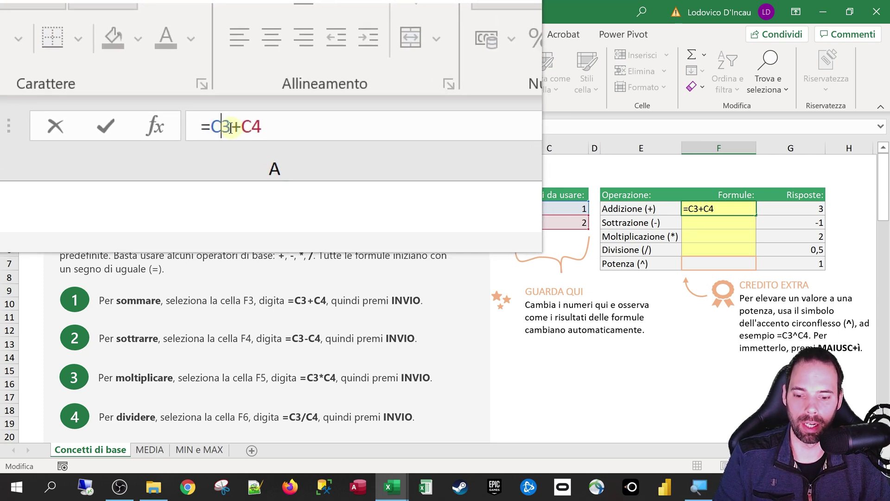
key("F4")
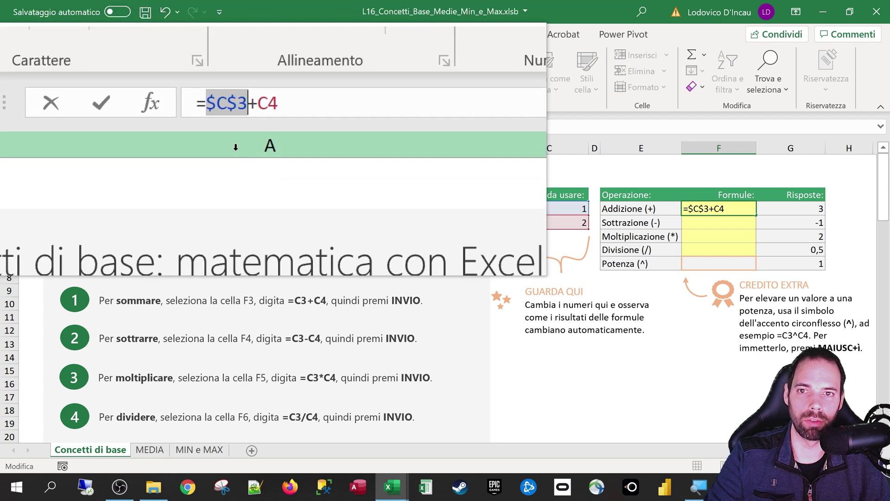
left_click(249, 128)
key("F4")
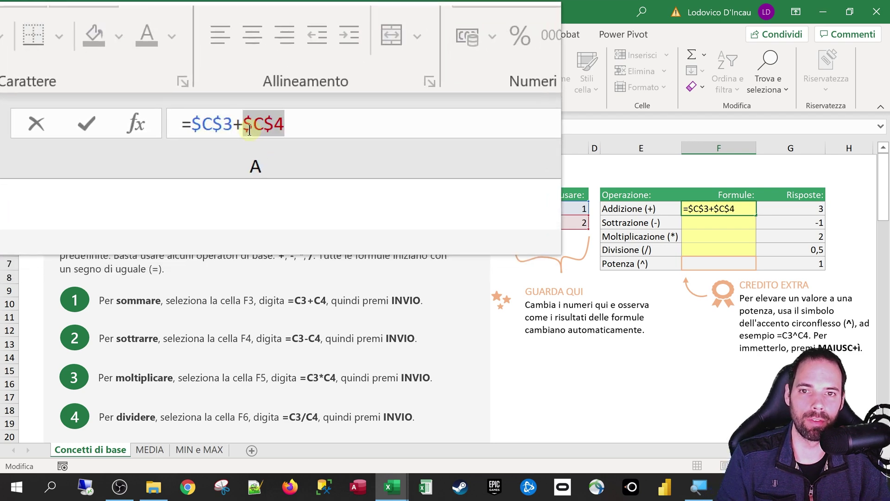
key("Return")
key("super+Escape")
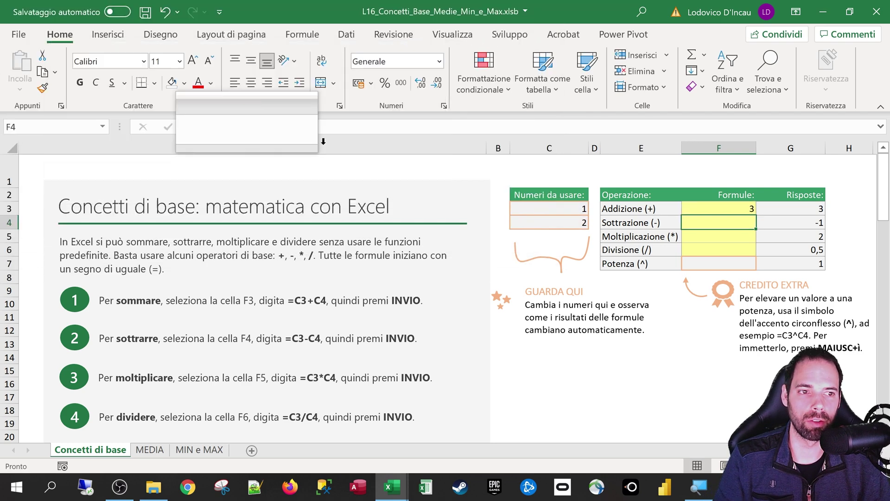
Fill the F3 formula down to F6 and inspect the copied formulas
left_click(741, 207)
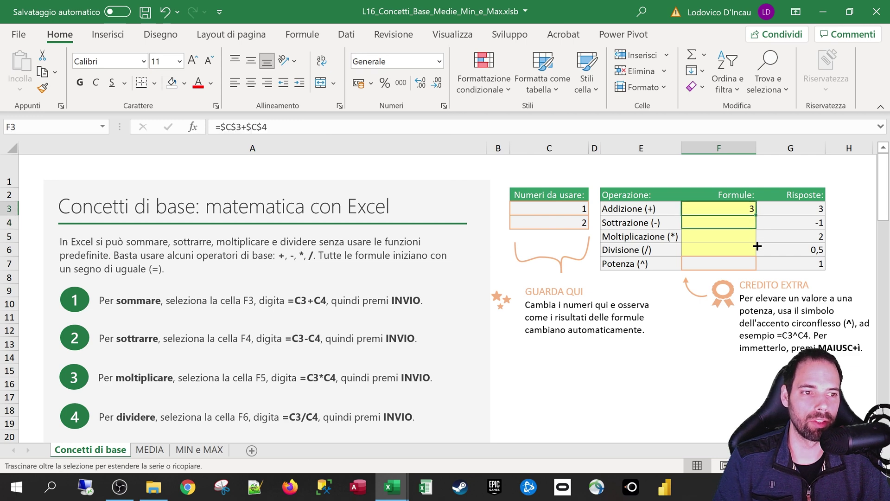
left_click_drag(757, 217, 756, 250)
left_click(736, 223)
double_click(737, 223)
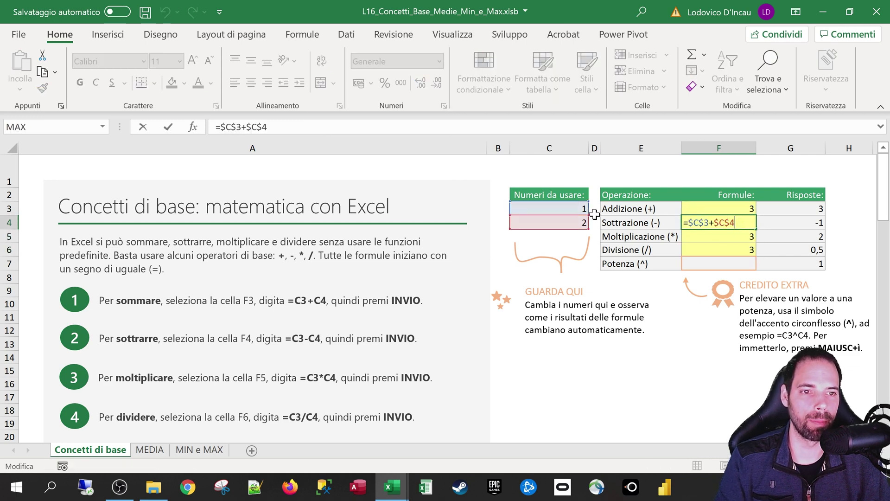
key("Escape")
double_click(726, 235)
left_click(724, 223)
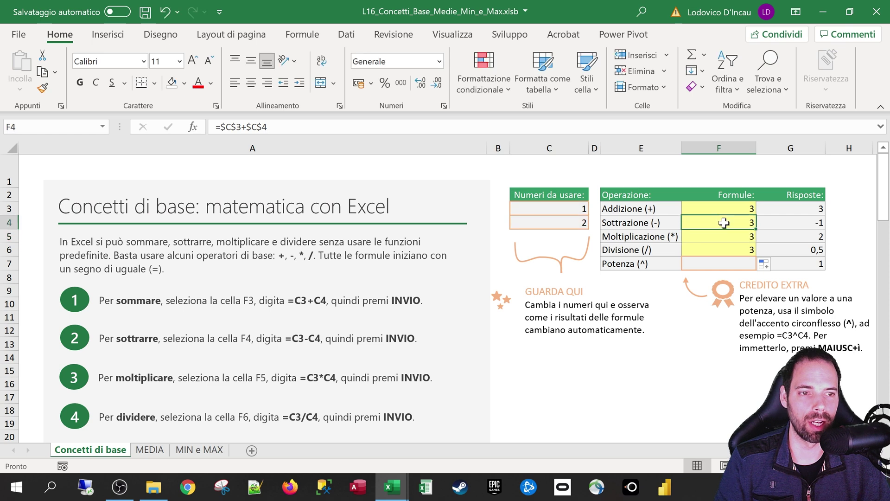
Replace + with -, * and / in F4, F5 and F6, giving -1, 2 and 0,5
left_click(246, 127)
key("BackSpace")
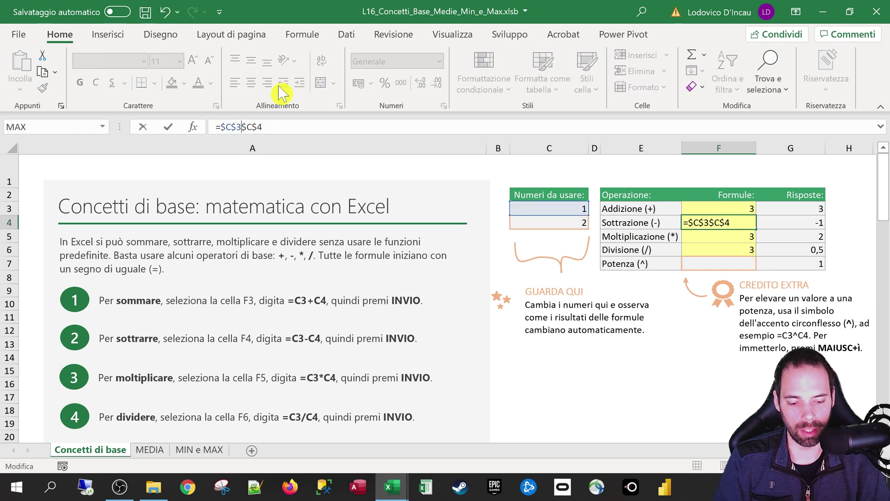
type("-")
key("Return")
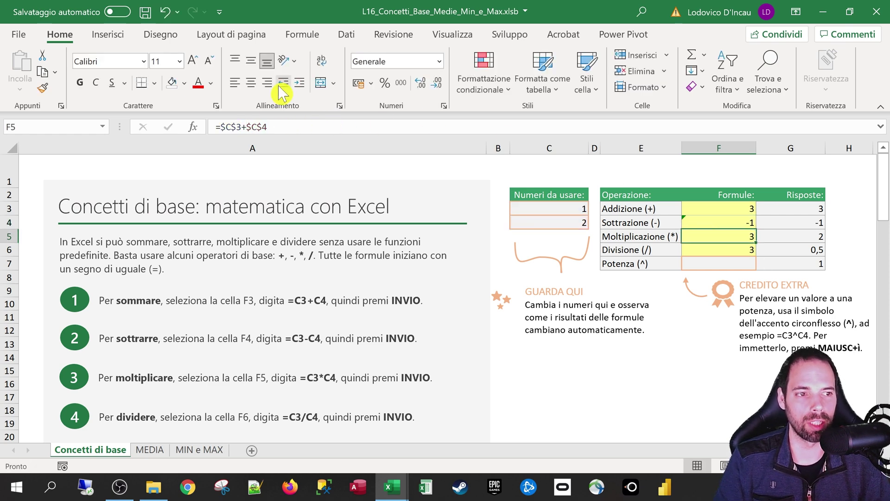
left_click(245, 127)
key("BackSpace")
type("*")
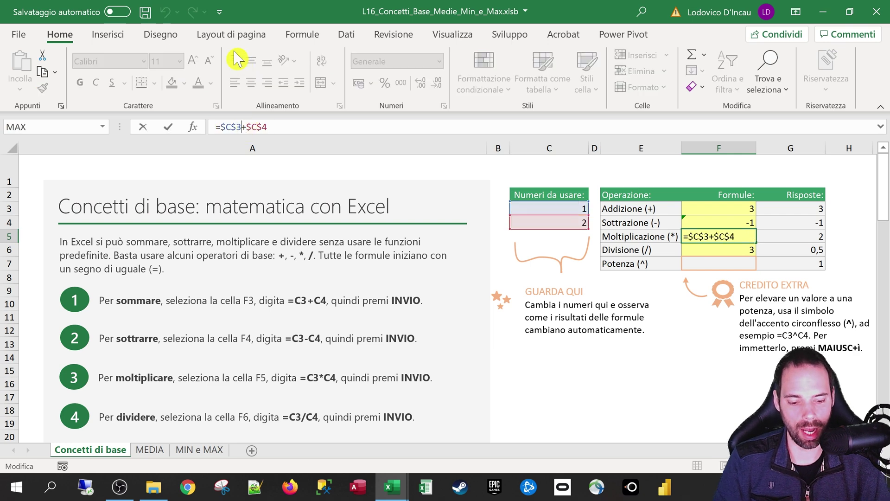
key("Return")
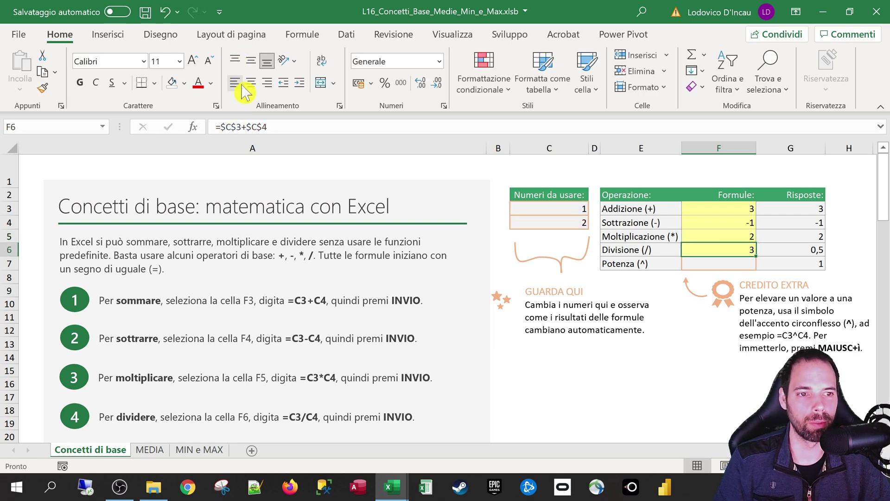
left_click(244, 127)
key("BackSpace")
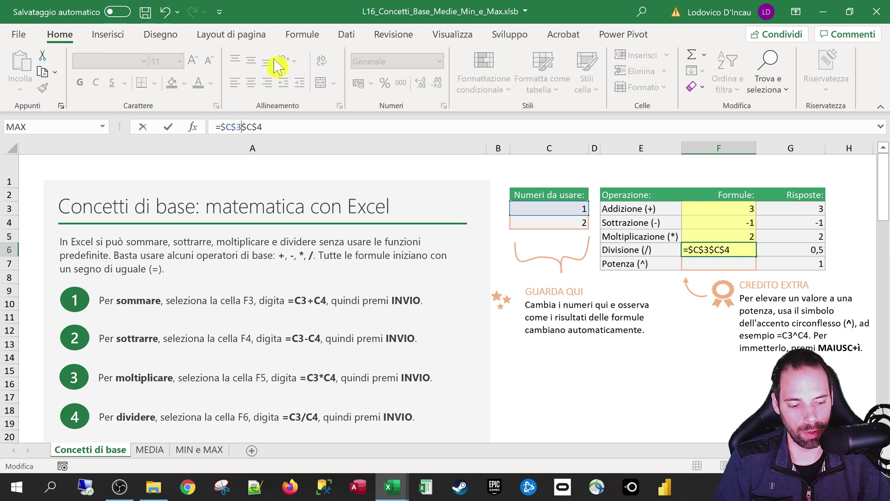
type("/")
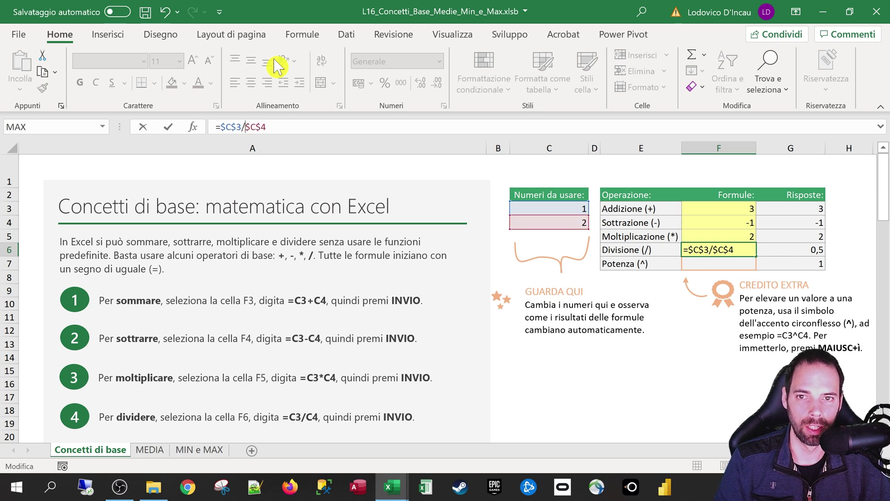
key("Return")
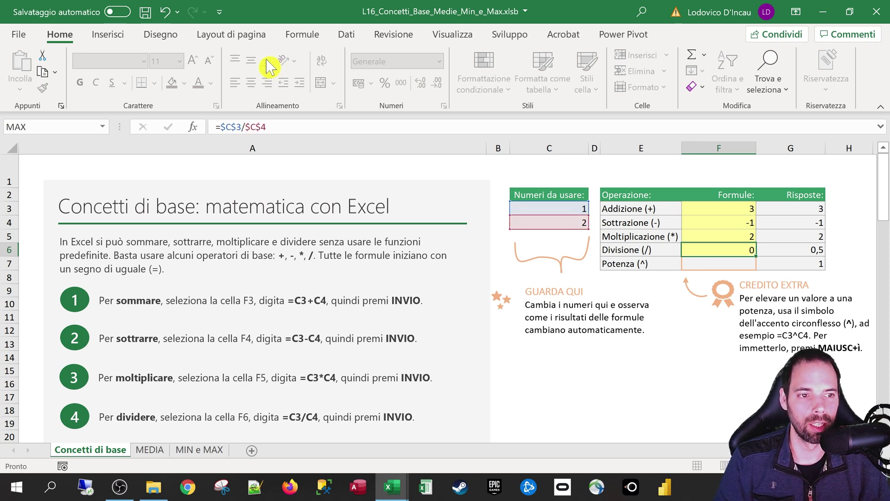
Review the F6 division result and the empty Potenza (^) formula cell F7
left_click(704, 251)
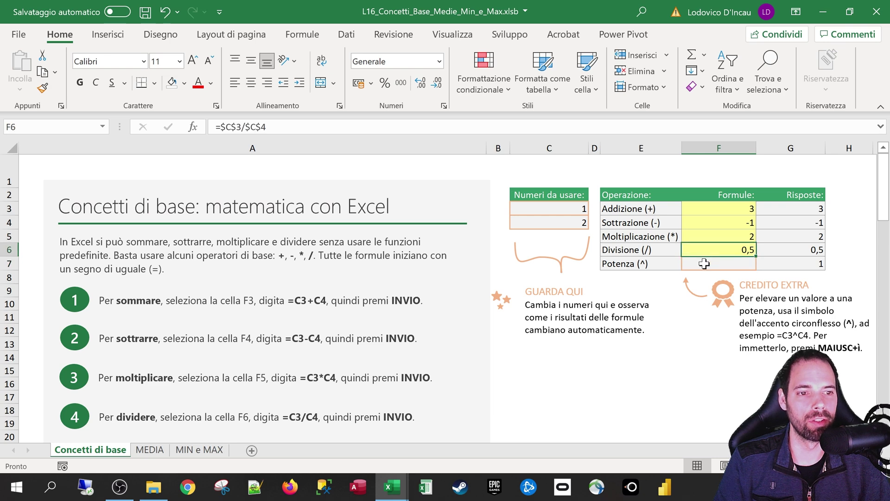
left_click(629, 264)
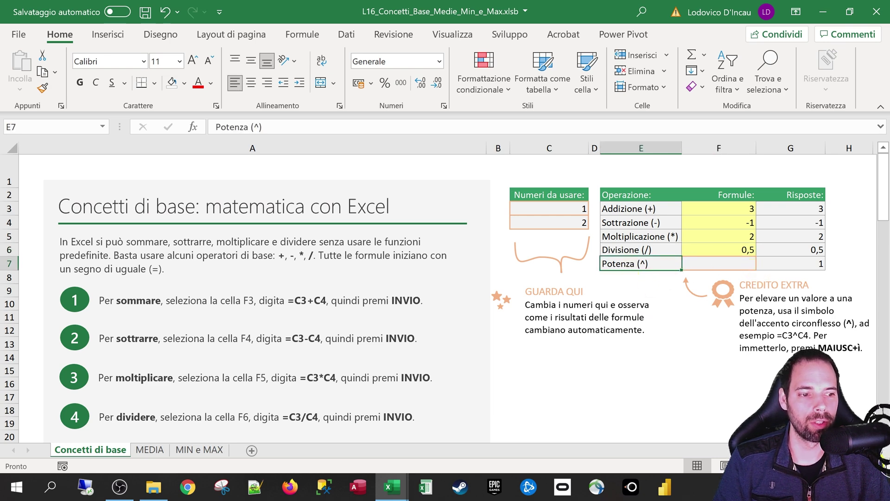
scroll(447, 293, "right", 3)
scroll(105, 277, "up", 1, "ctrl")
scroll(104, 277, "up", 2, "ctrl")
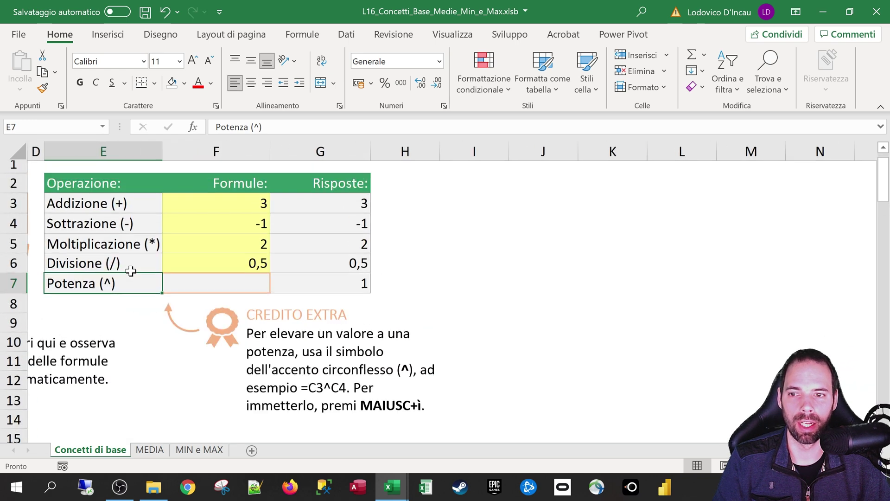
scroll(104, 277, "up", 1, "ctrl")
scroll(447, 292, "left", 2)
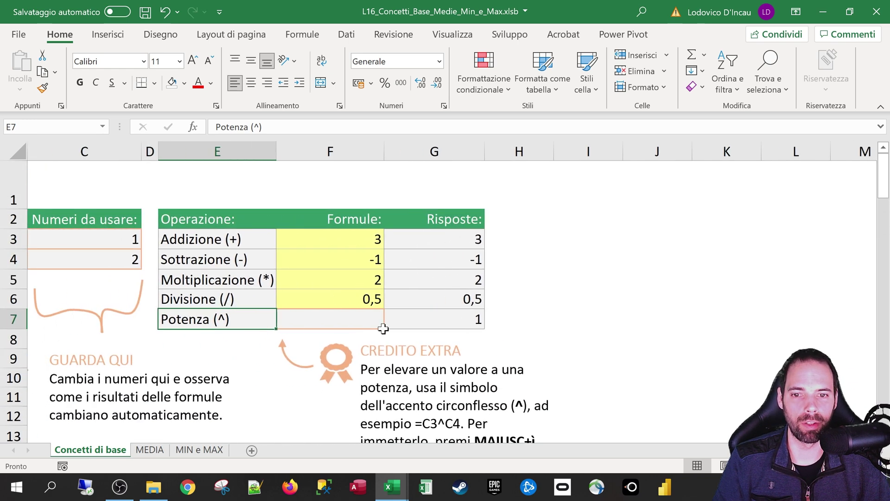
left_click(326, 323)
left_click(336, 301)
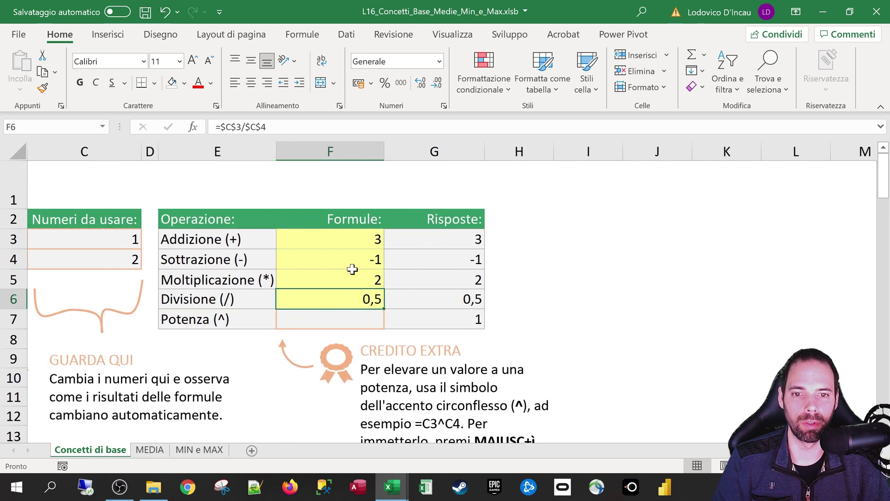
Copy the F6 formula into F7 and change / to ^, giving =$C$3^$C$4 = 1
left_click(252, 127)
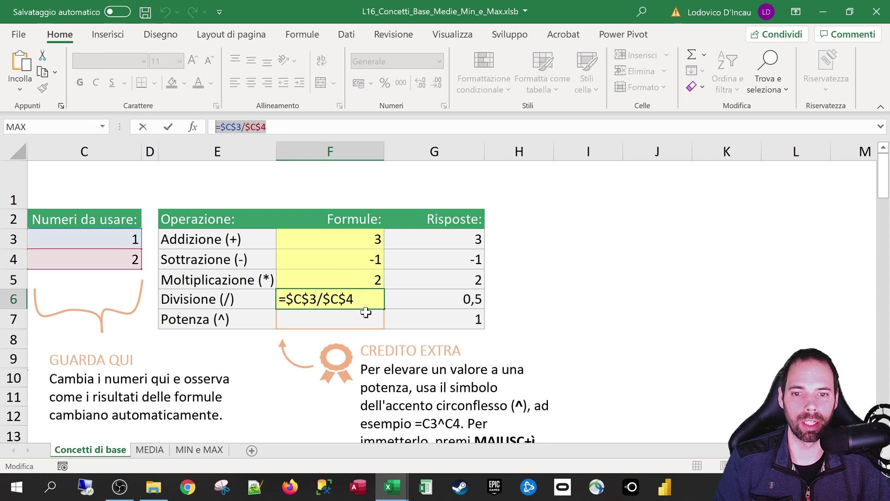
key("ctrl+c")
key("Return")
left_click(246, 128)
key("ctrl+v")
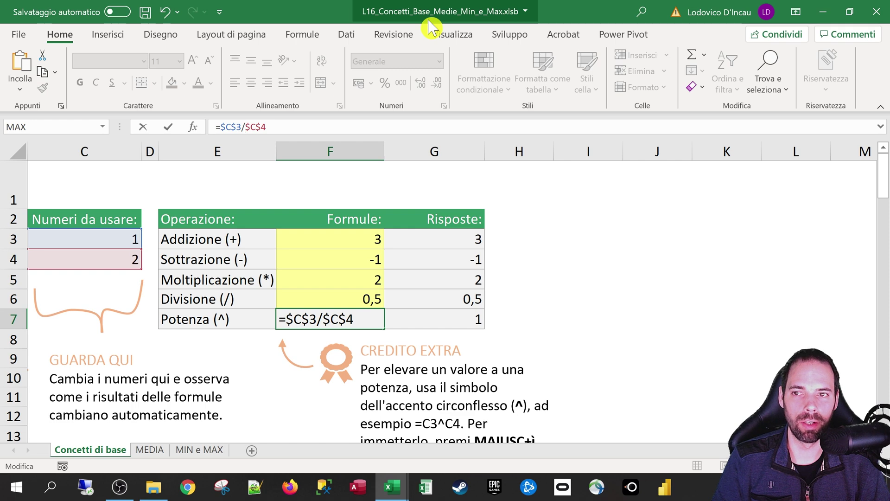
key("BackSpace")
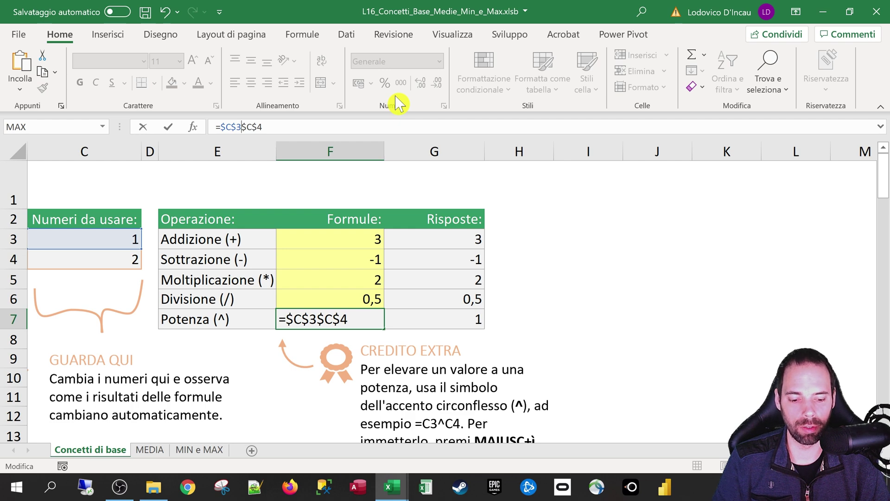
type("^")
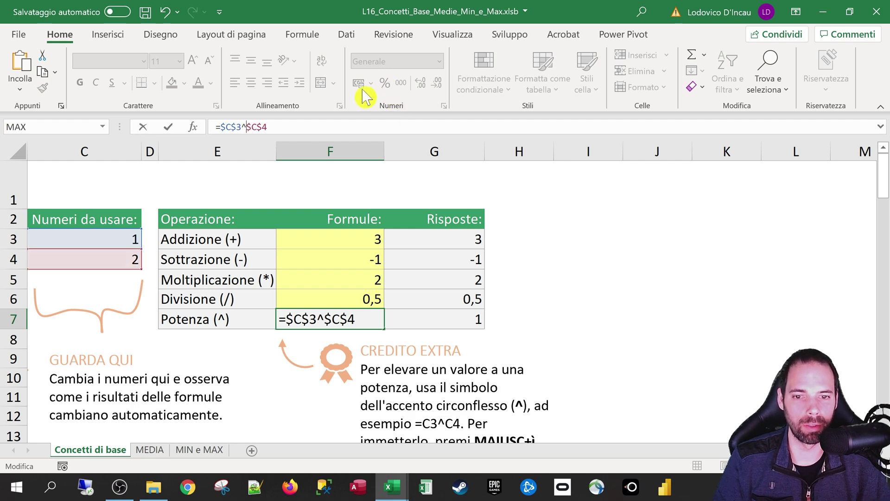
key("Return")
Reopen the F7 power formula, adjust around the ^ operator, and reconfirm it
scroll(498, 367, "down", 1)
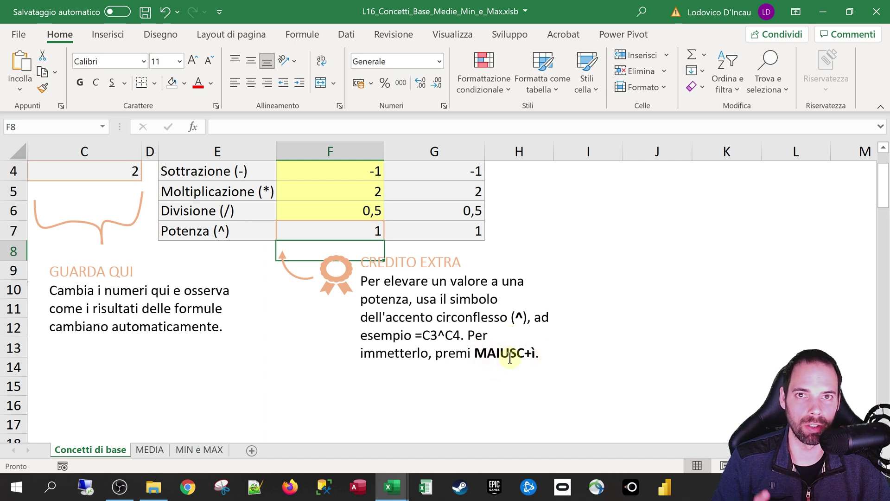
scroll(242, 263, "up", 1)
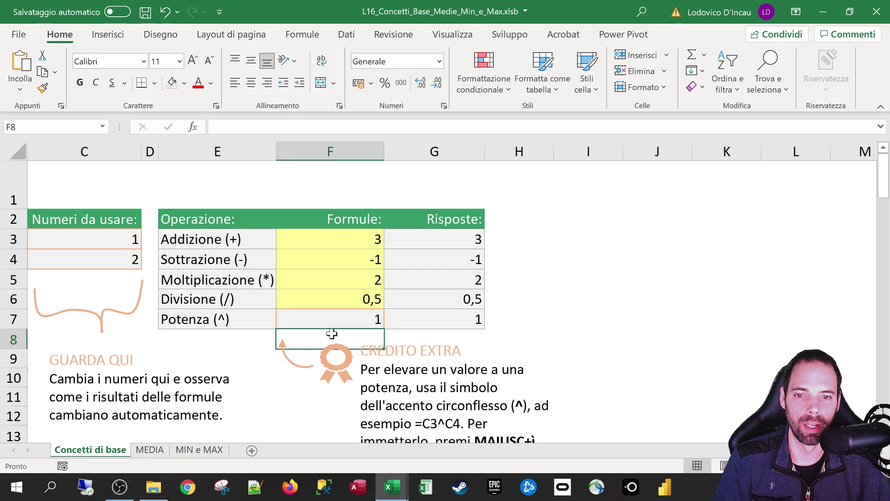
key("Up")
left_click(244, 133)
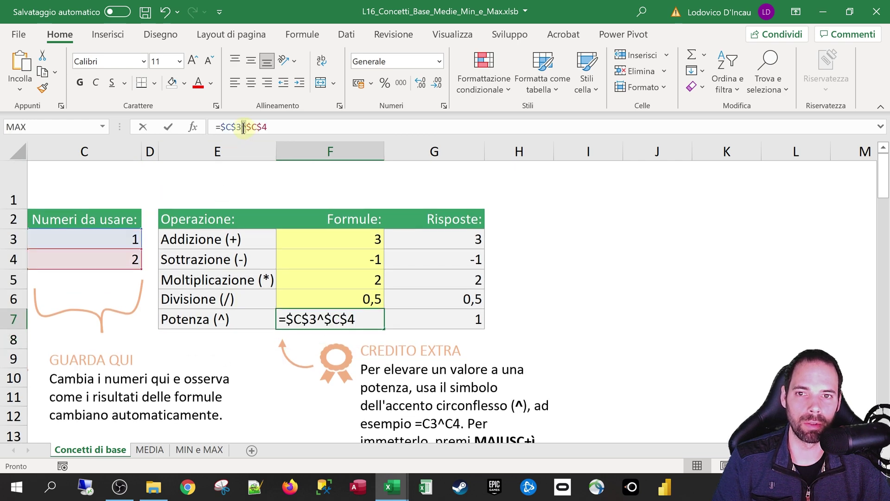
left_click(249, 127)
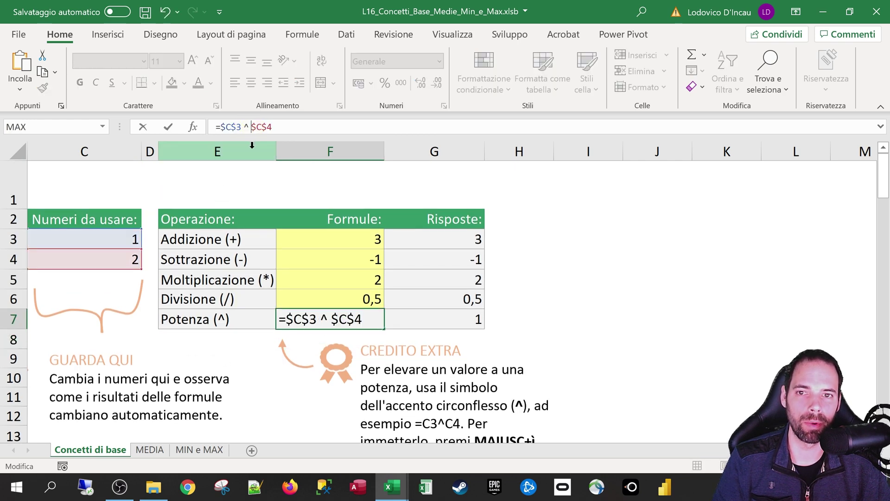
key("ctrl+Return")
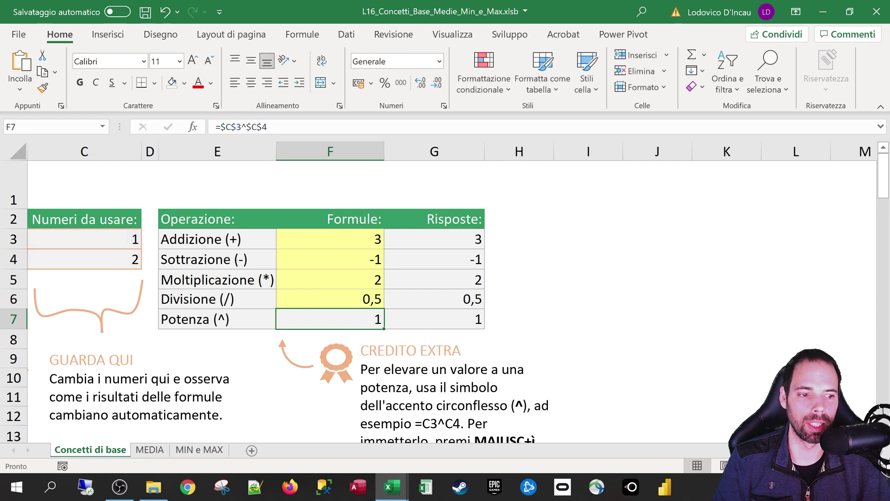
scroll(173, 258, "left", 1)
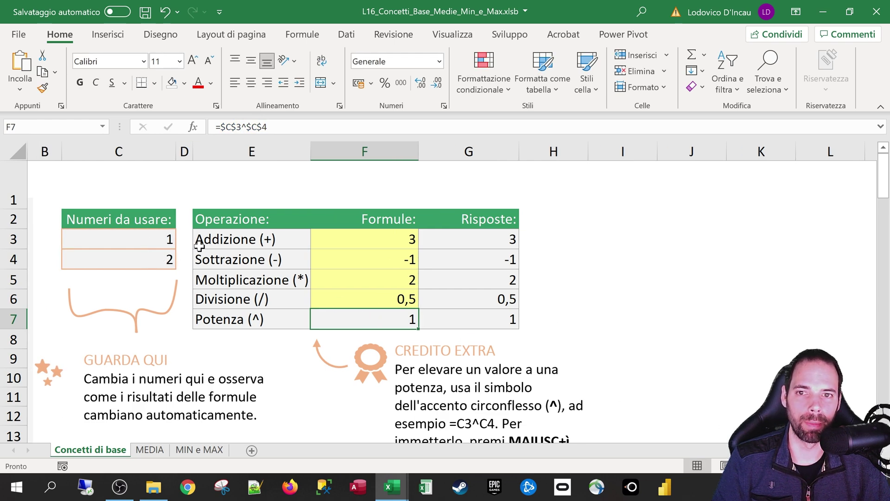
Display the F7 power formula's cell references without changing it
left_click(144, 239)
double_click(342, 312)
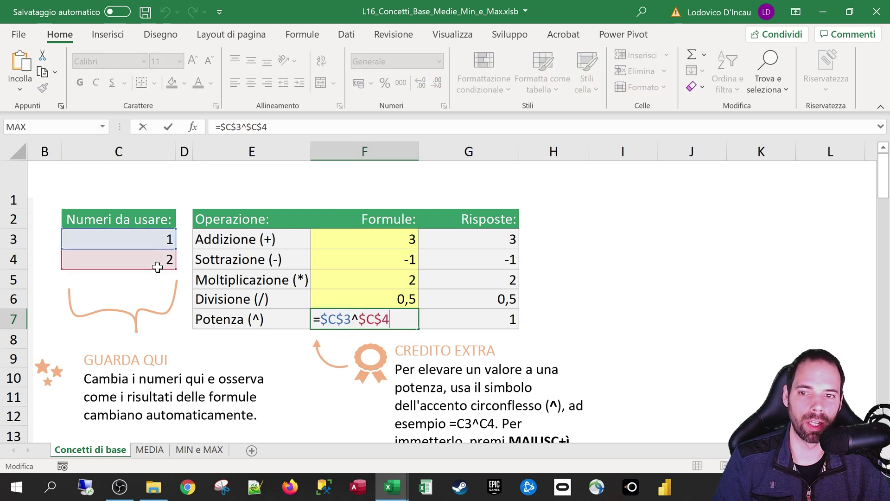
key("Escape")
Set C3 to 2, then to 3, so results update to 5, 1, 6, 1,5 and 9
left_click(166, 246)
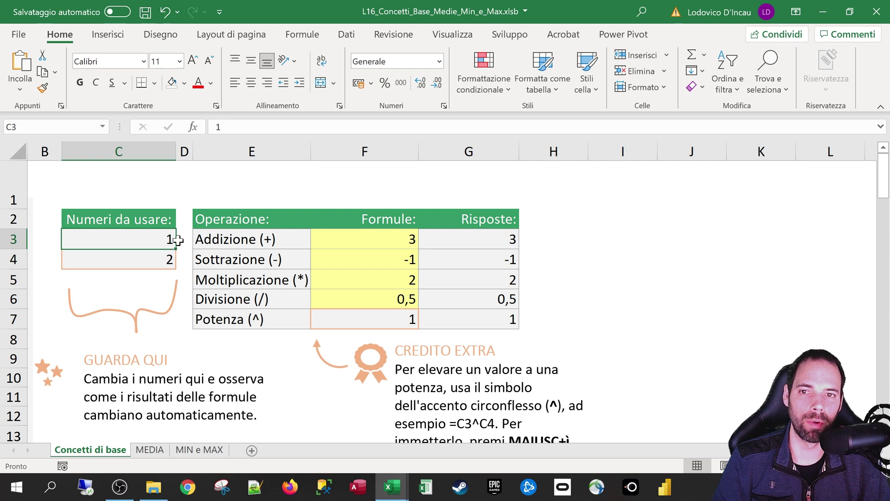
type("2")
key("Return")
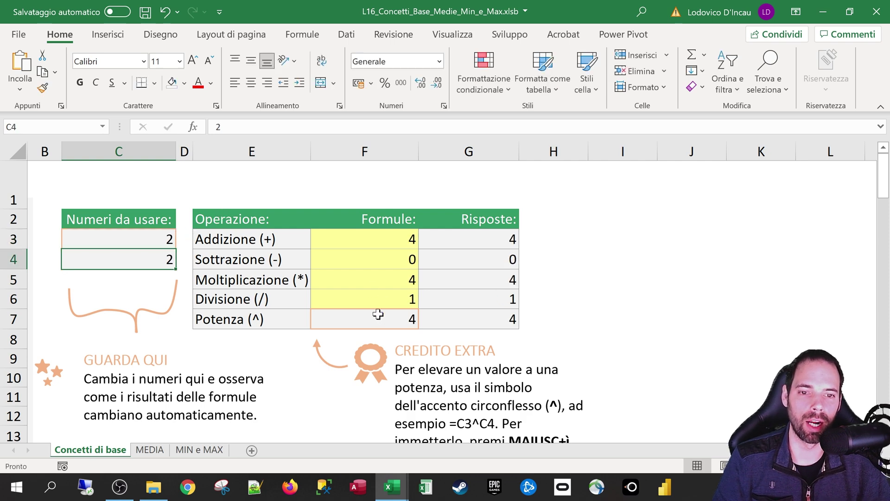
left_click(169, 243)
type("3")
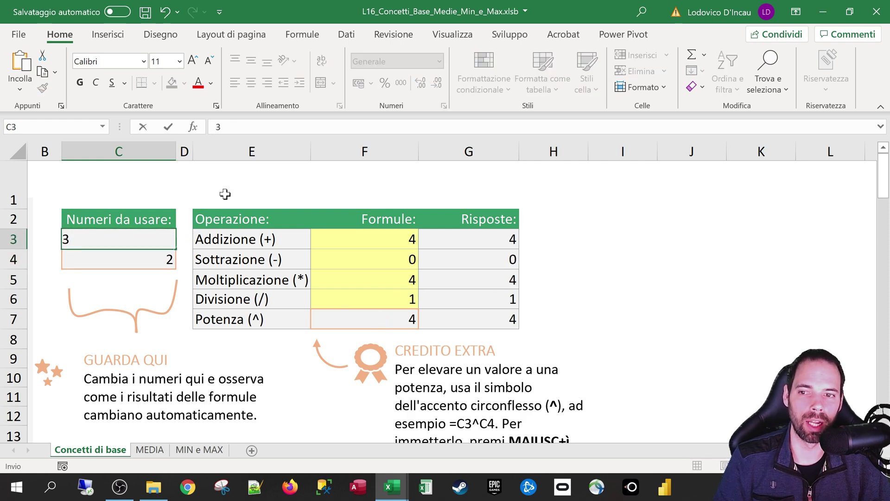
key("Return")
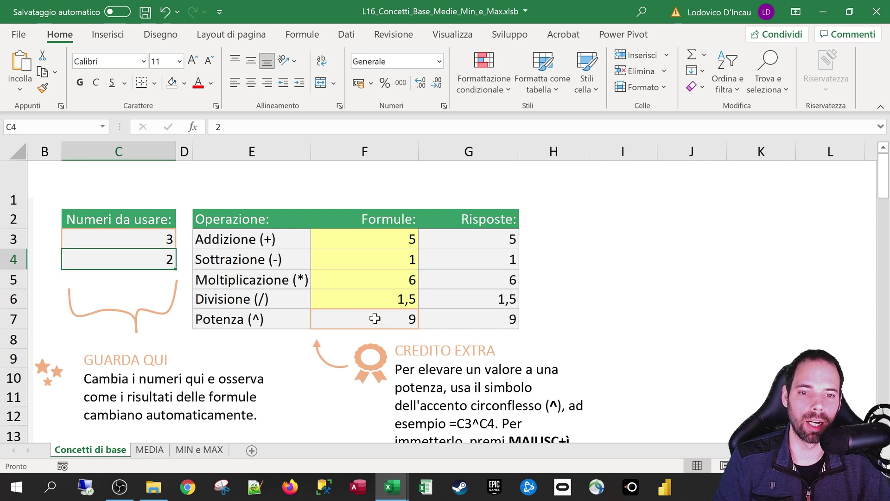
left_click(375, 318)
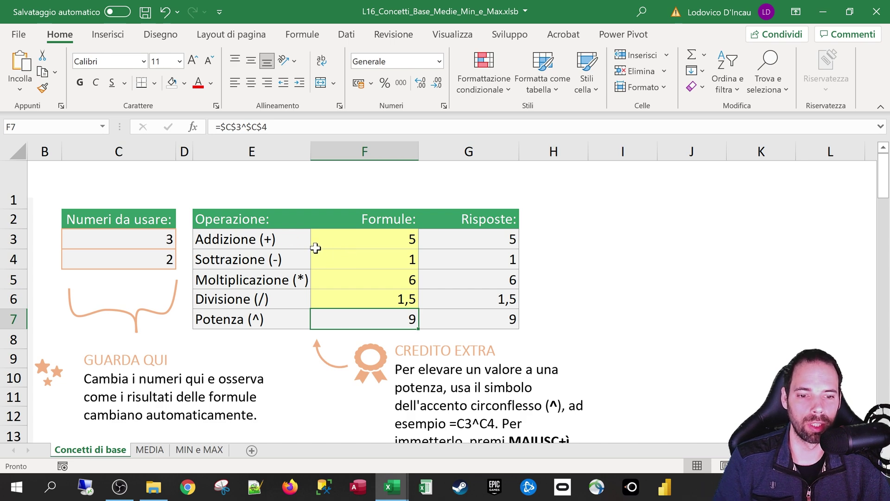
scroll(247, 254, "down", 3)
scroll(253, 240, "down", 3)
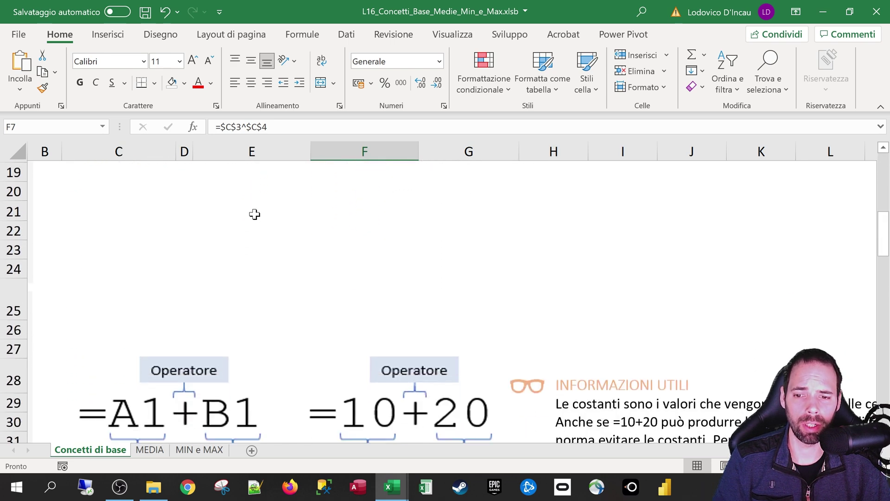
scroll(252, 213, "down", 2)
scroll(252, 212, "down", 2)
scroll(383, 280, "down", 1, "ctrl")
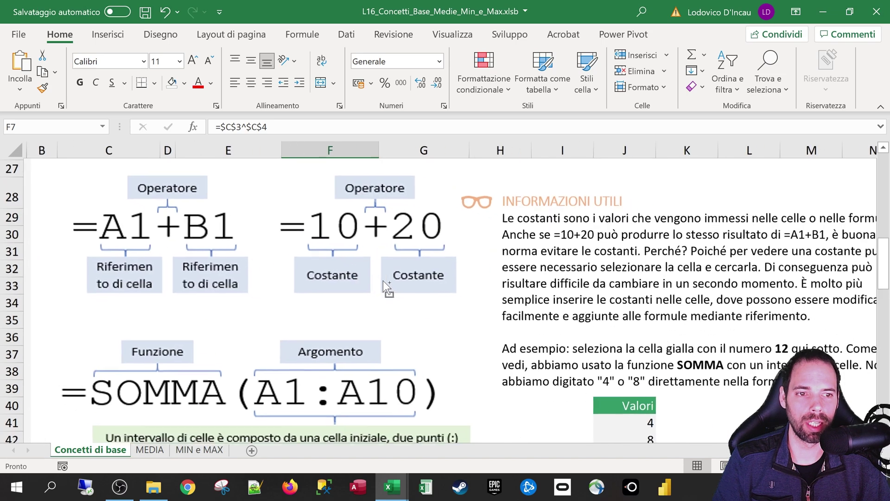
scroll(383, 280, "down", 1, "ctrl")
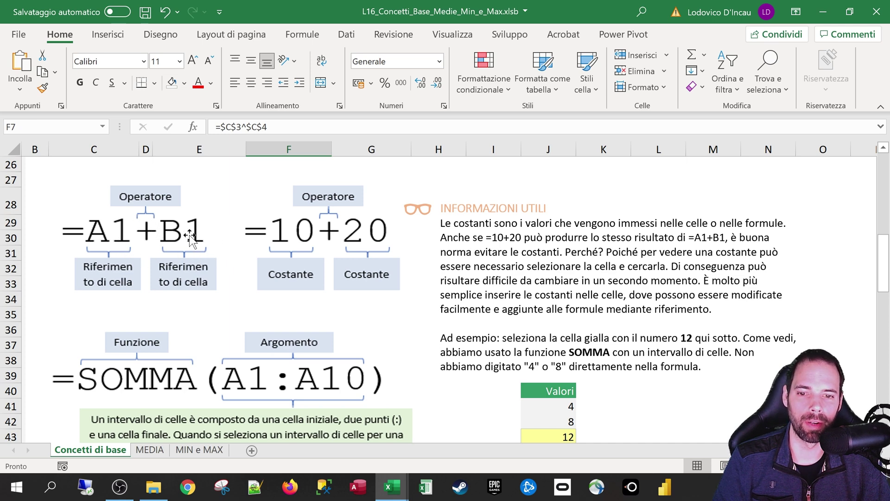
scroll(190, 237, "down", 2)
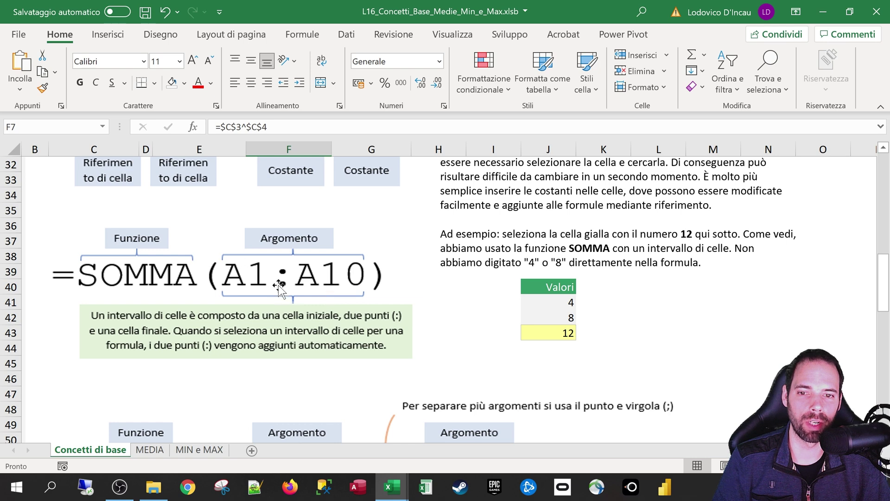
scroll(275, 284, "up", 7)
scroll(283, 276, "up", 3)
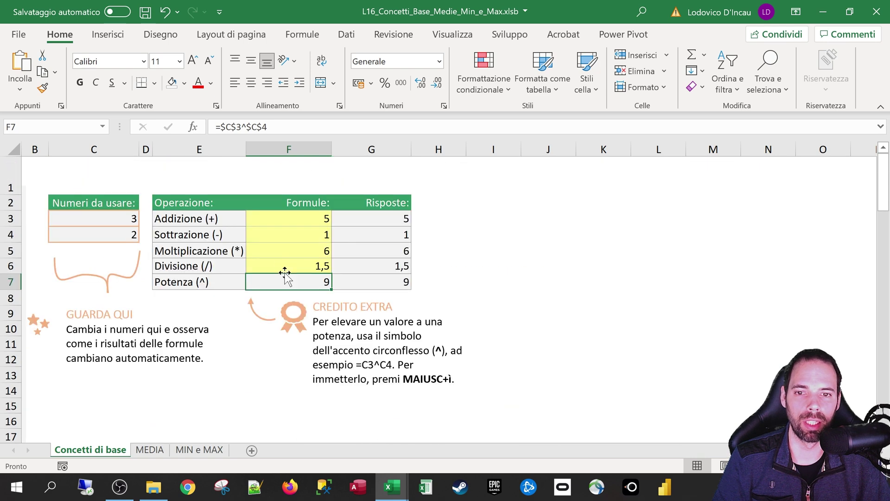
Enter =SOMMA(G3:G7) in H7, totalling the Risposte answers to 22,5
left_click(432, 287)
type("=")
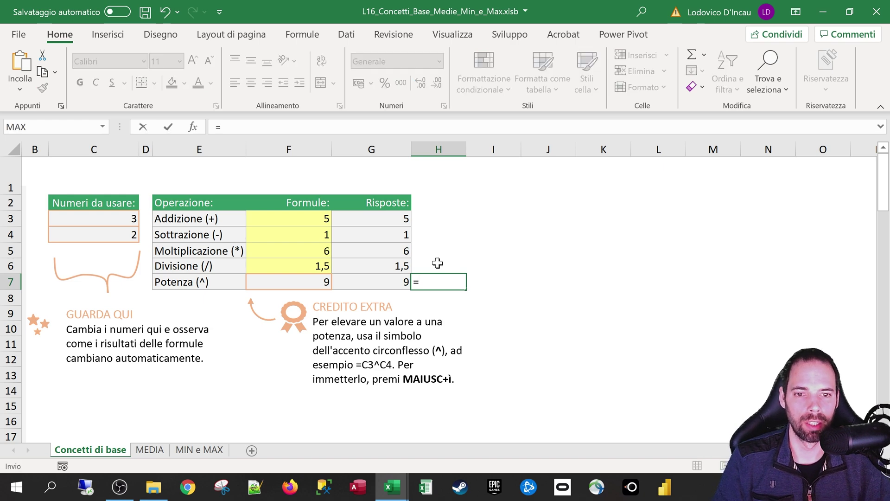
type("somma(")
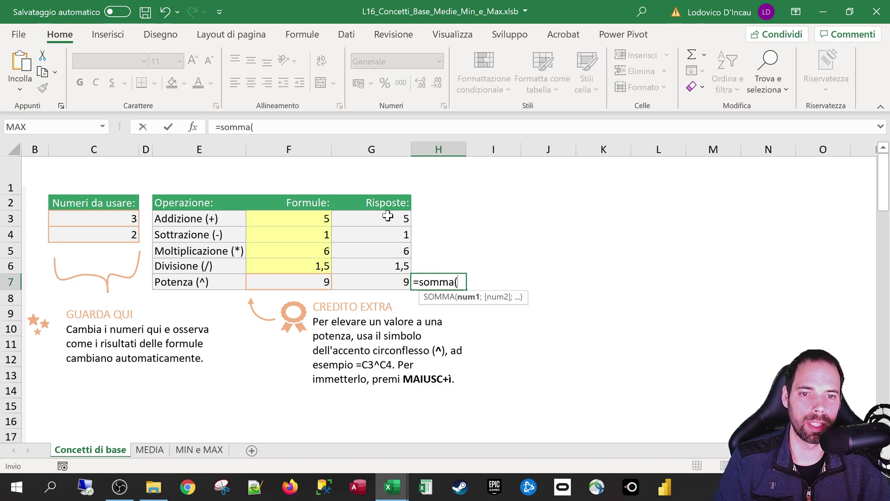
left_click_drag(387, 216, 379, 278)
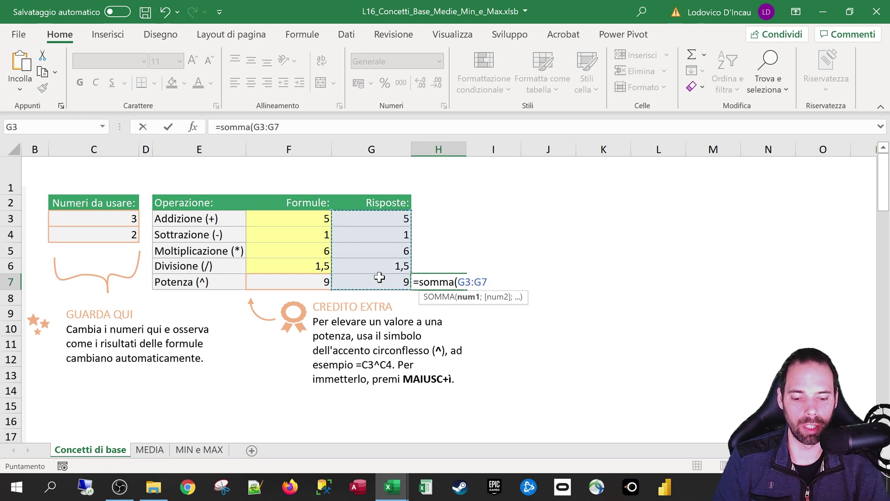
type(")")
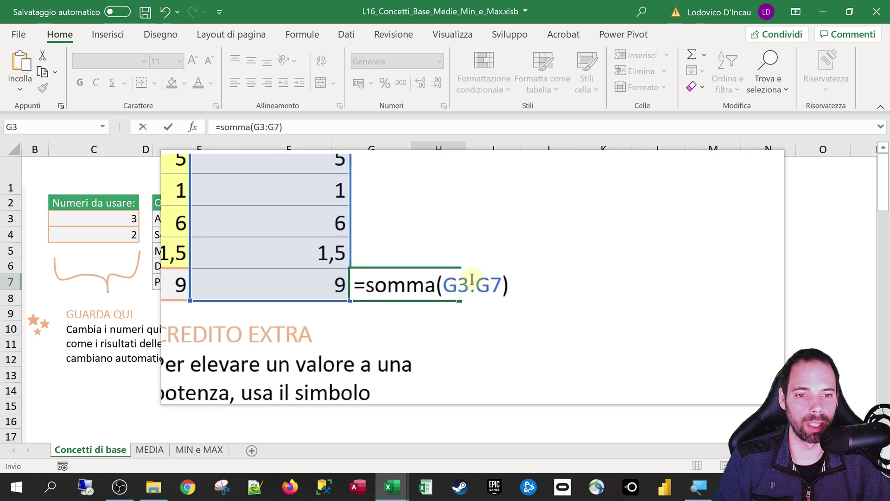
key("Return")
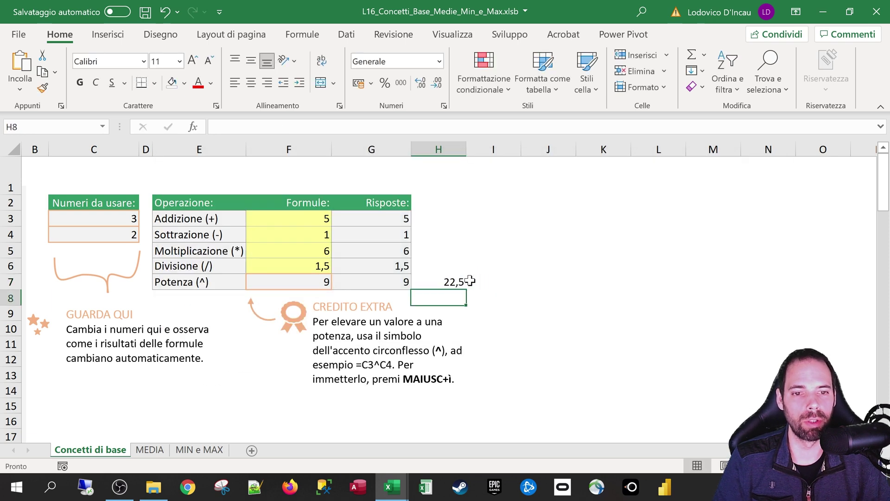
Recheck the H7 range, then select the Formule values F3:F7 to view their total
double_click(466, 282)
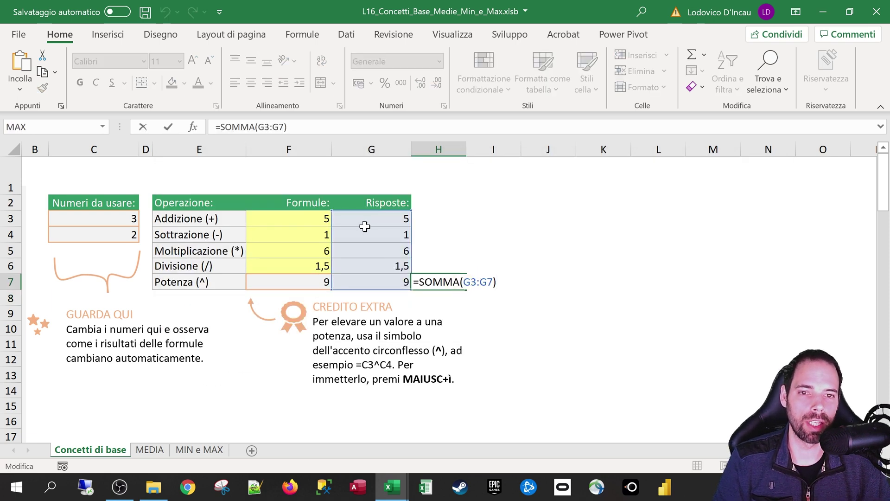
key("Escape")
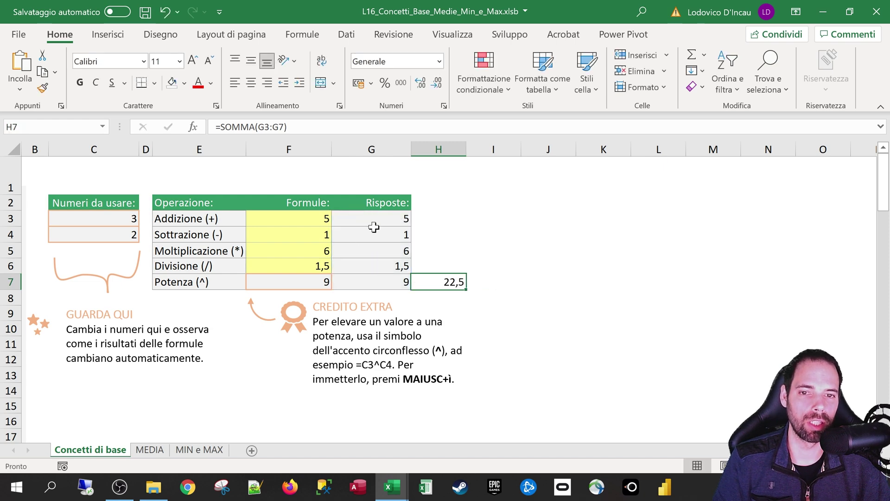
left_click_drag(319, 219, 324, 284)
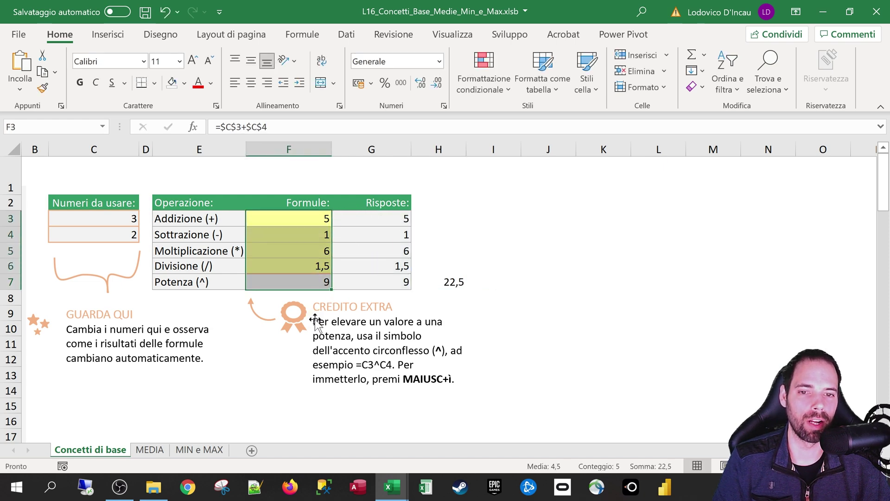
scroll(196, 274, "down", 6)
scroll(228, 264, "down", 5)
scroll(228, 279, "down", 1)
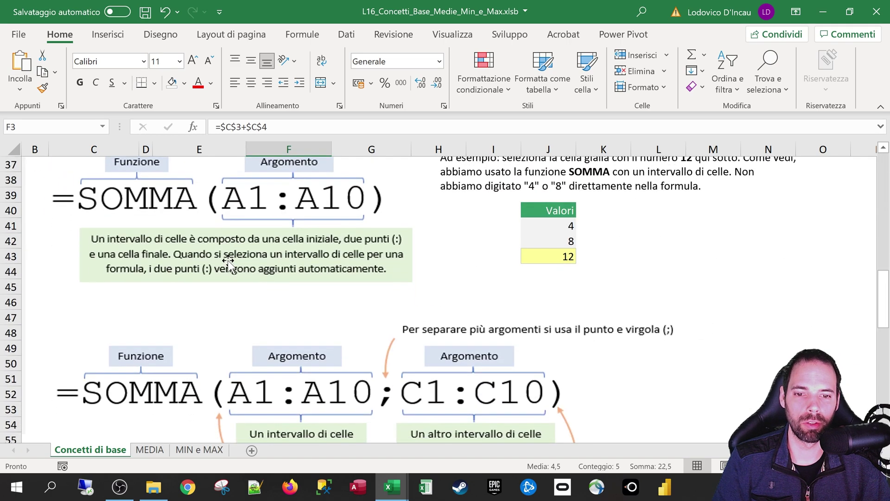
scroll(227, 327, "down", 2)
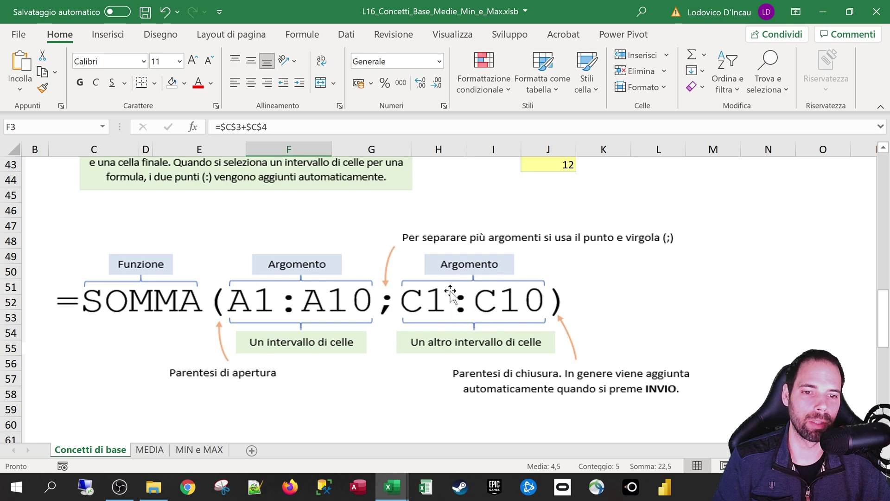
scroll(354, 258, "up", 7)
scroll(354, 258, "up", 6)
scroll(501, 309, "up", 1)
Extend H7 to =SOMMA(G3:G7;F3:F7), totalling 45, and review it
left_click(427, 285)
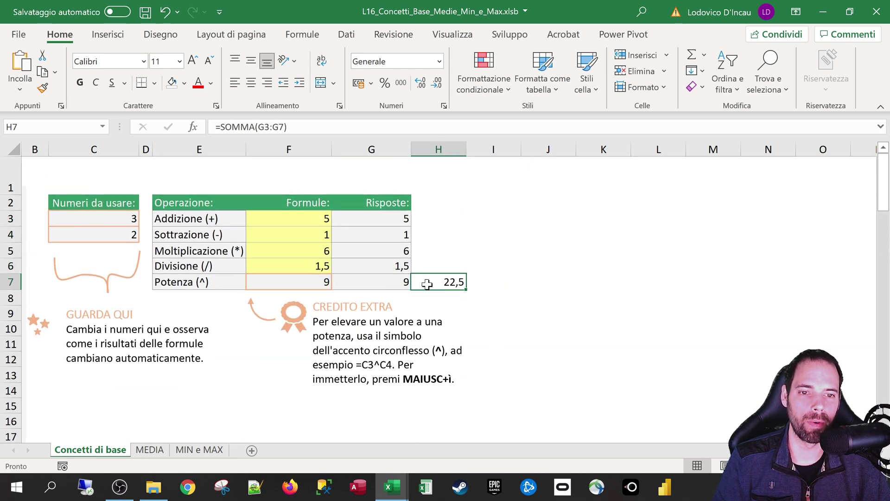
left_click(298, 125)
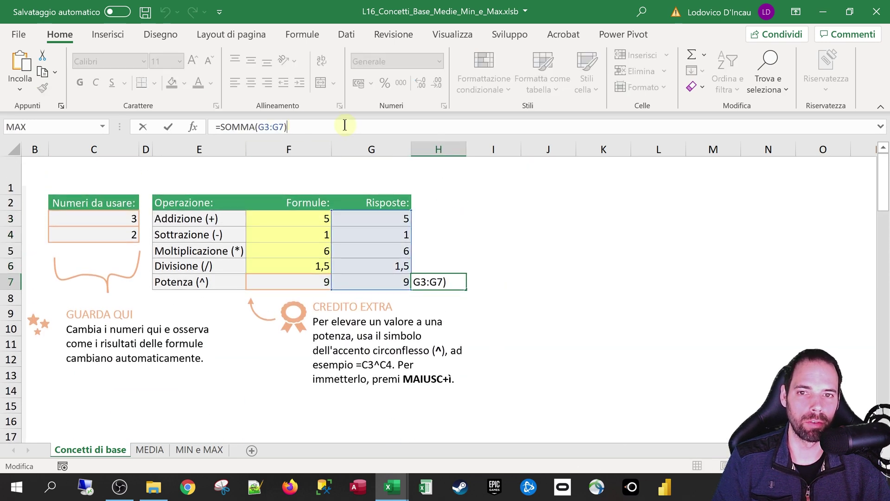
left_click(282, 128)
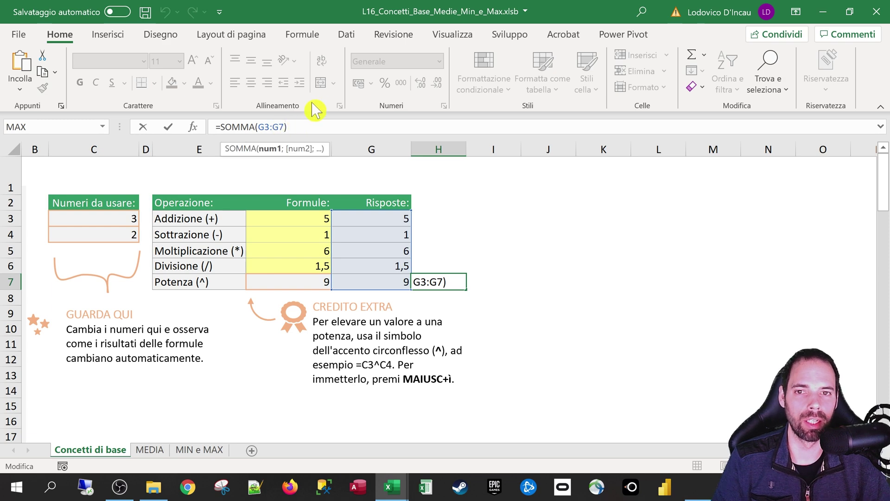
key("super+plus")
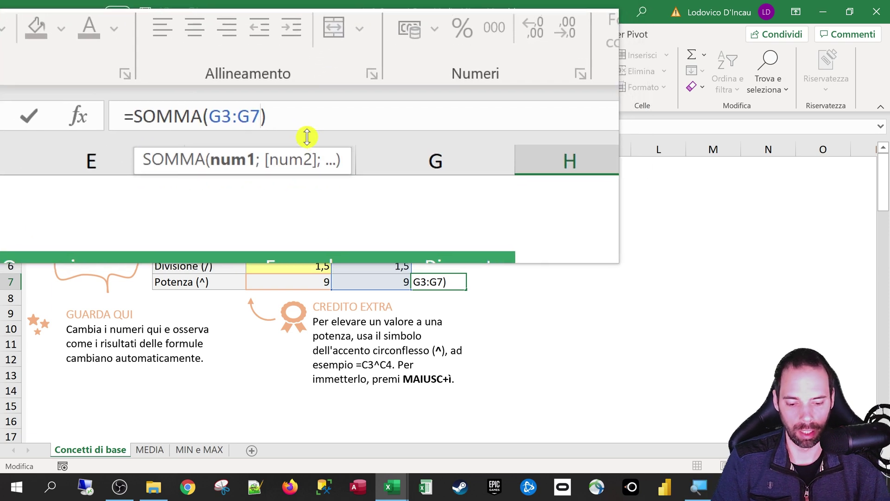
type(";")
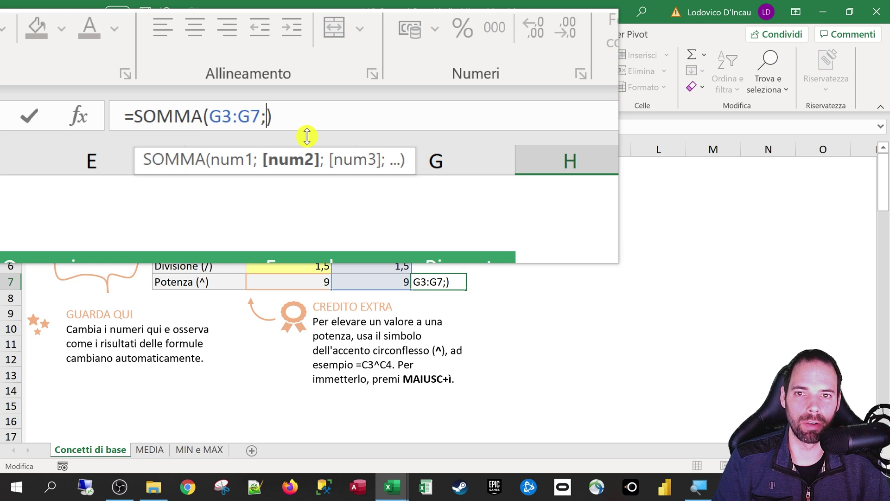
left_click_drag(299, 218, 293, 287)
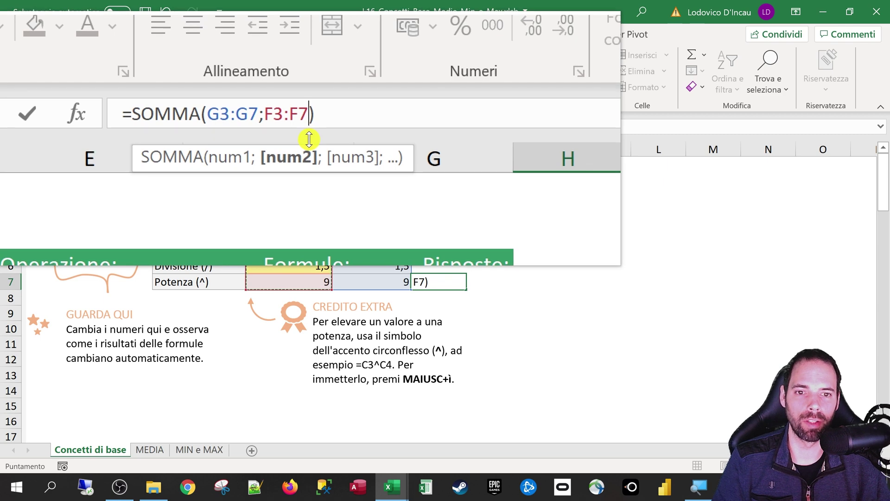
key("Return")
left_click(417, 282)
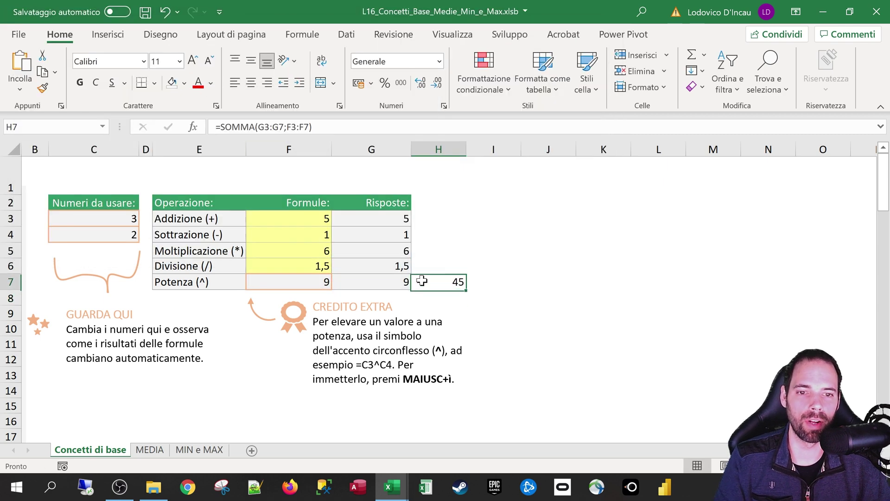
key("F2")
key("Escape")
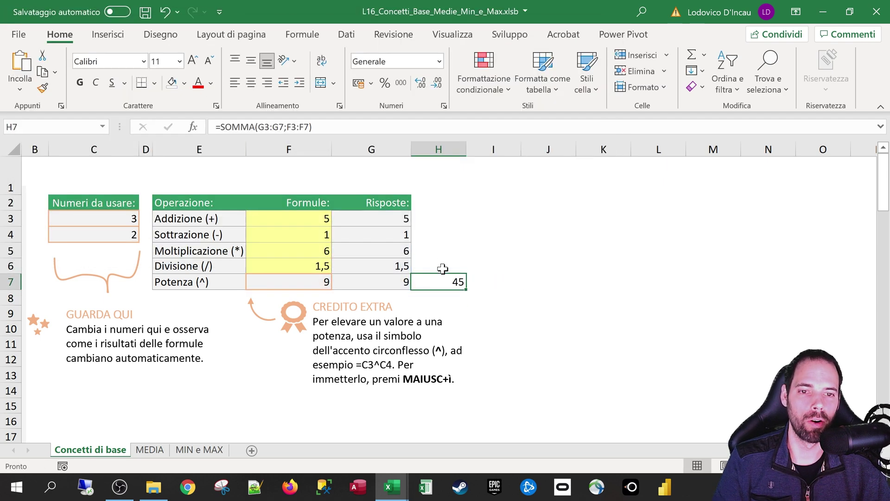
Enter =SOMMA(G3:G7)+SOMMA(F3:F7) in H6 as an alternative total
key("Up")
type("=so")
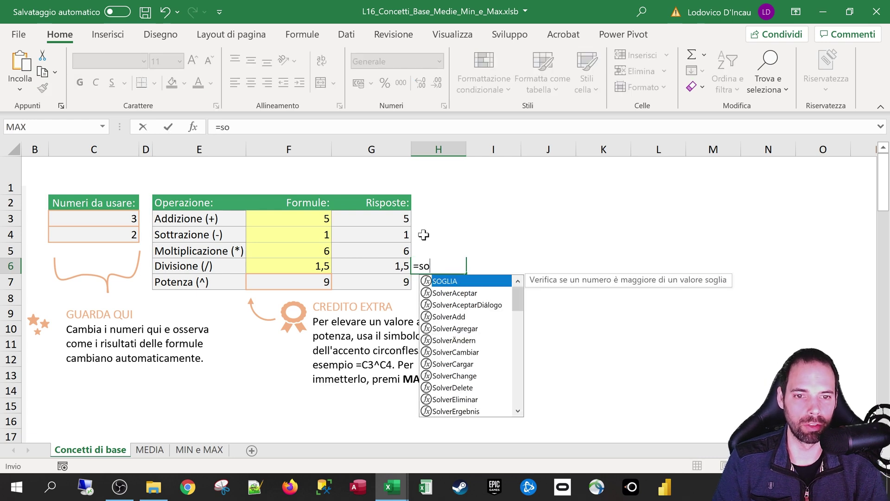
type("mma(")
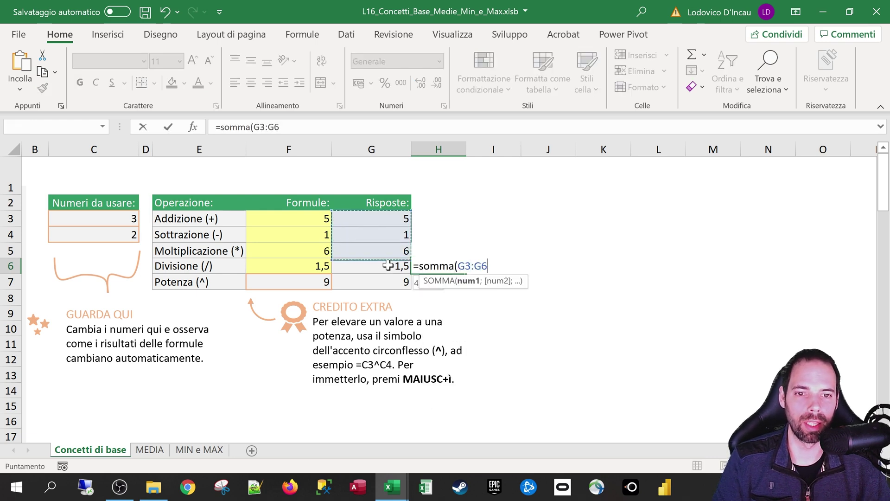
left_click_drag(387, 219, 386, 276)
type(")")
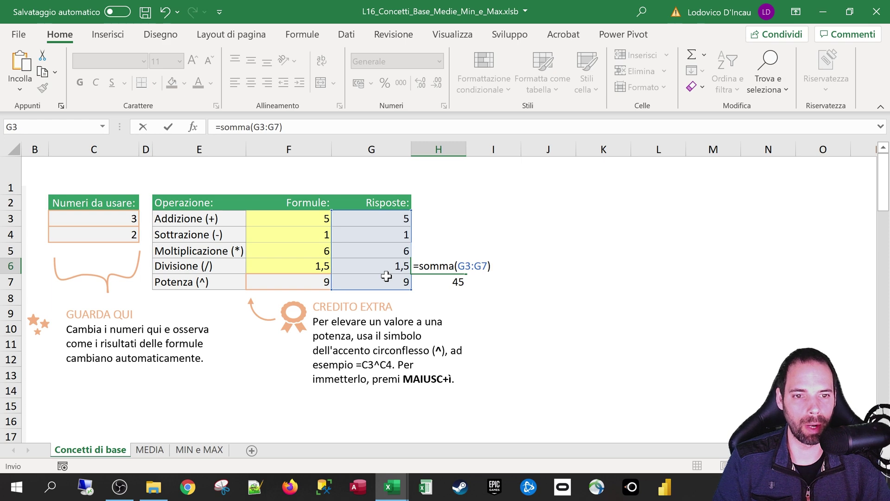
type("+somma")
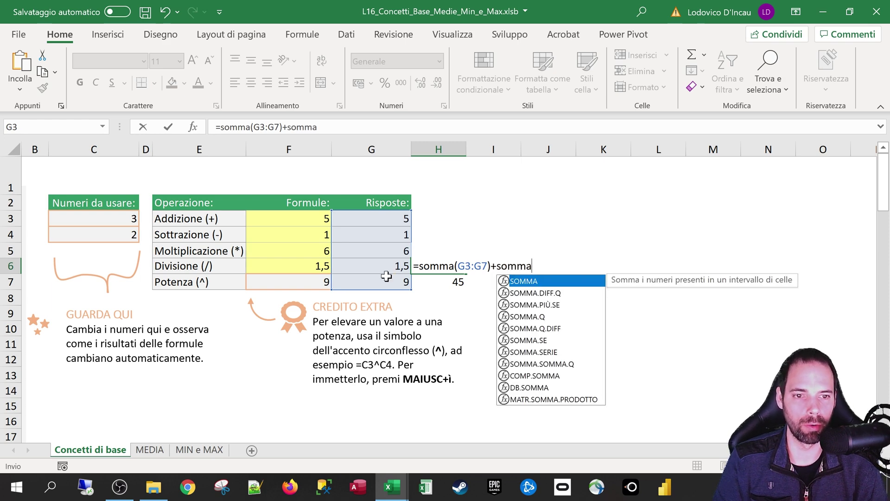
type("(")
left_click_drag(303, 216, 297, 281)
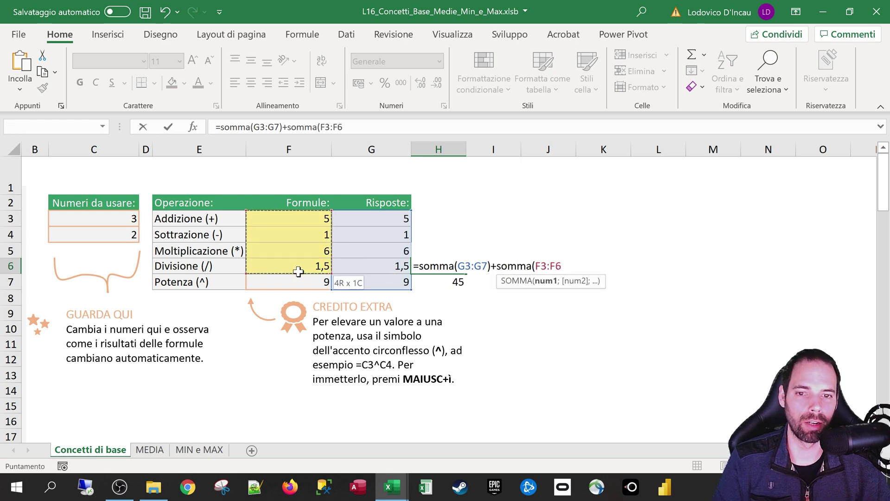
key("Return")
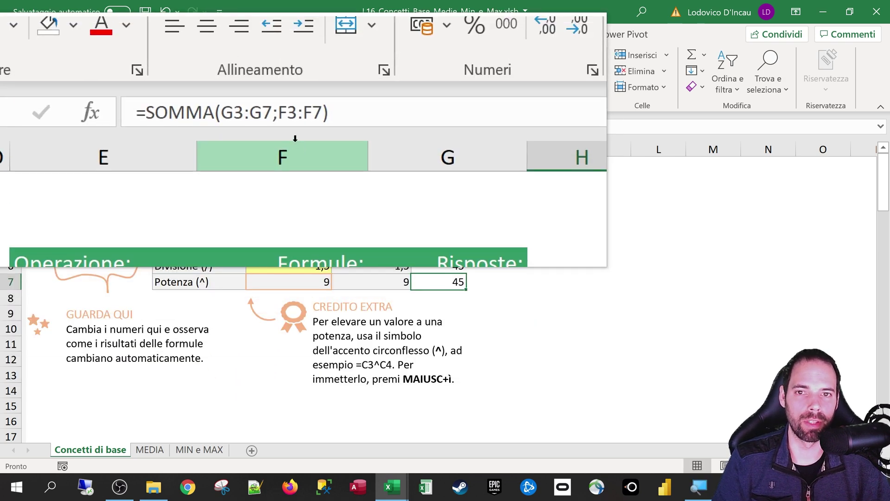
Compare the H6 and H7 formulas, then reopen H7 and leave it unchanged
key("Up")
key("Down")
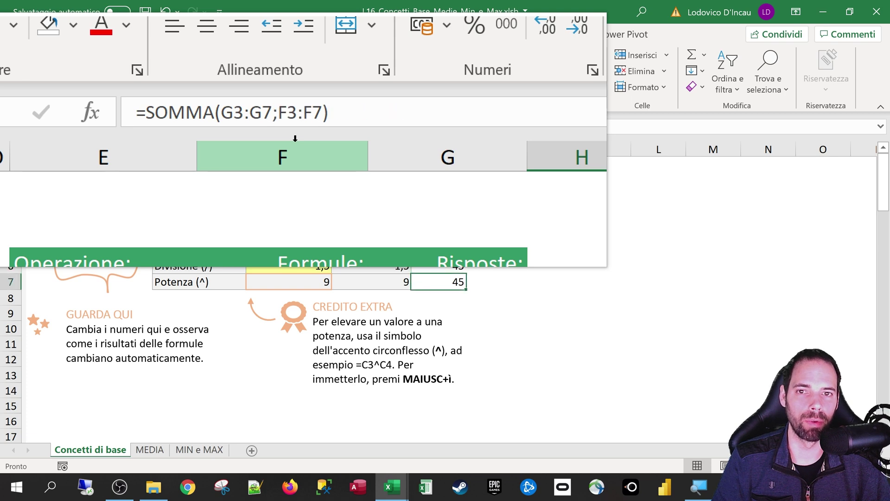
key("Up")
key("Down")
key("Up")
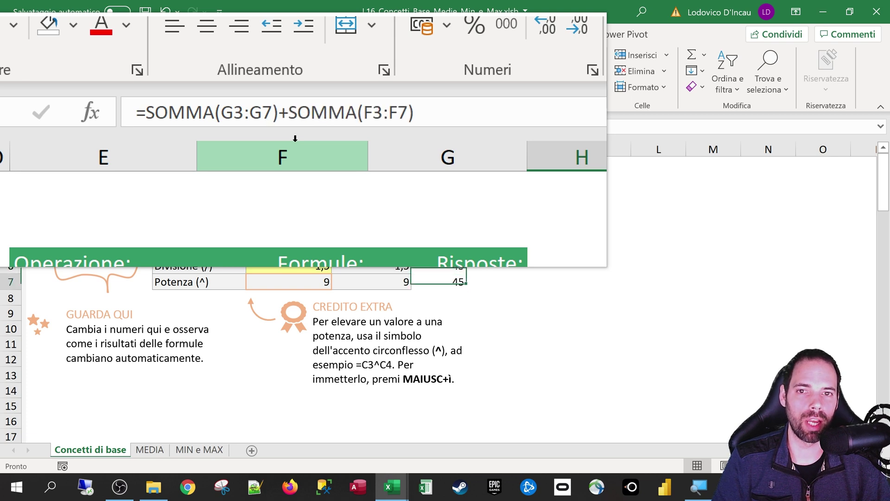
key("Down")
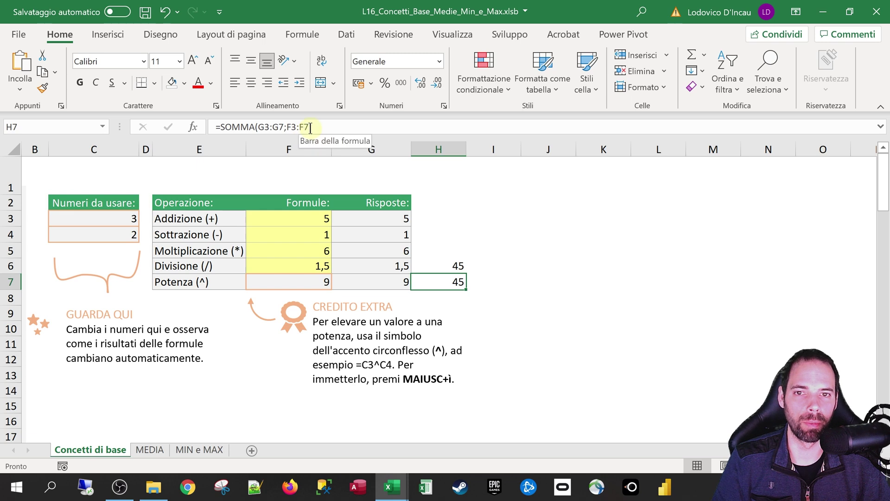
left_click(307, 129)
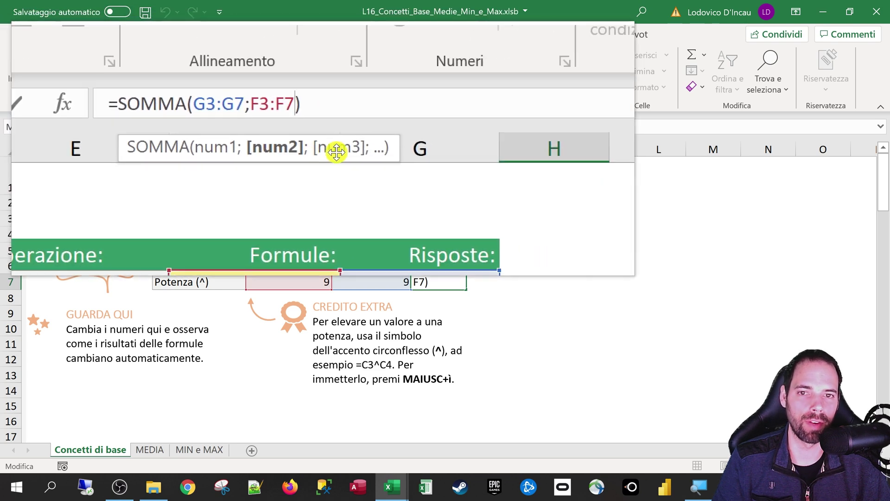
type(";")
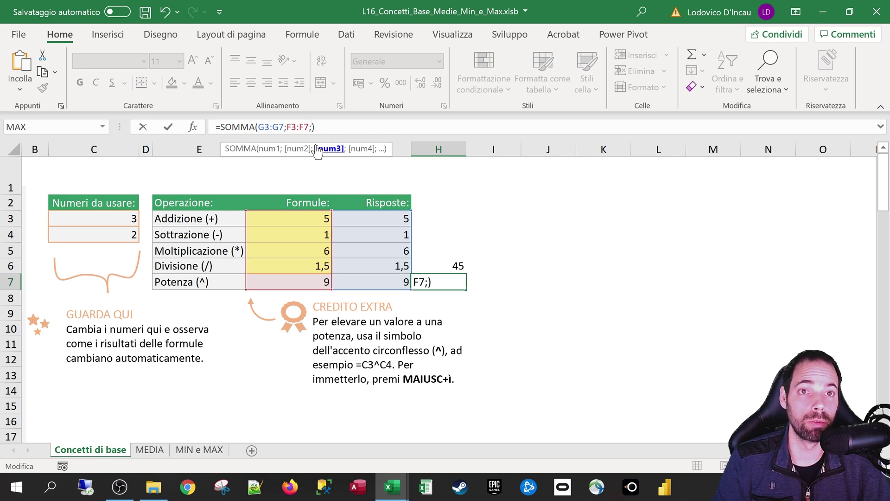
key("Escape")
Scroll the Concetti di base sheet and select the Operazione: header cell E2
scroll(181, 262, "down", 8)
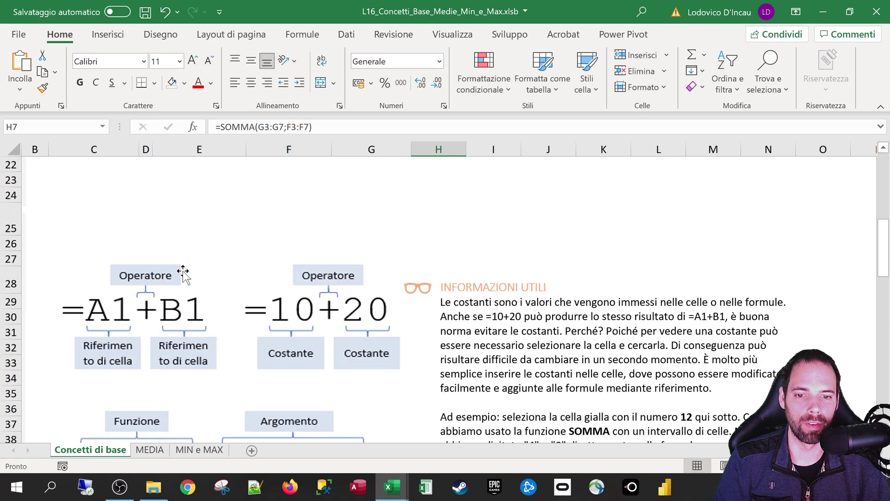
scroll(180, 262, "down", 6)
scroll(183, 256, "down", 4)
scroll(183, 256, "up", 7)
scroll(183, 257, "up", 6)
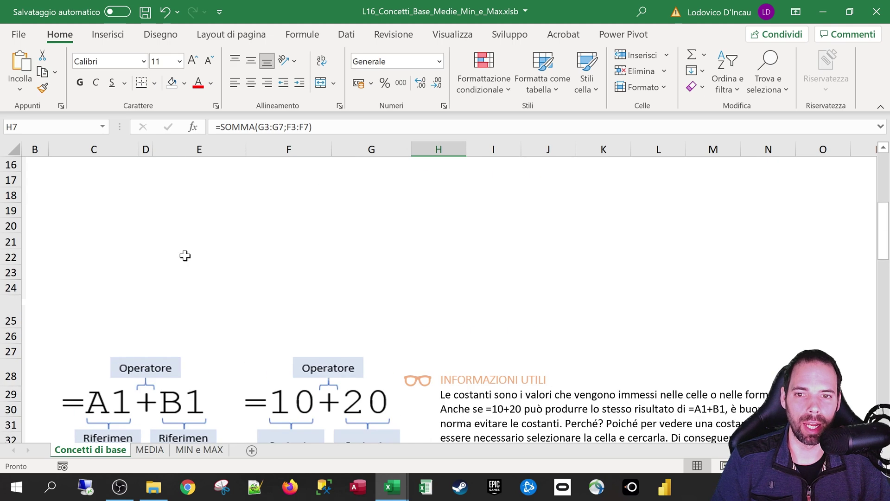
scroll(186, 254, "up", 5)
left_click(225, 203)
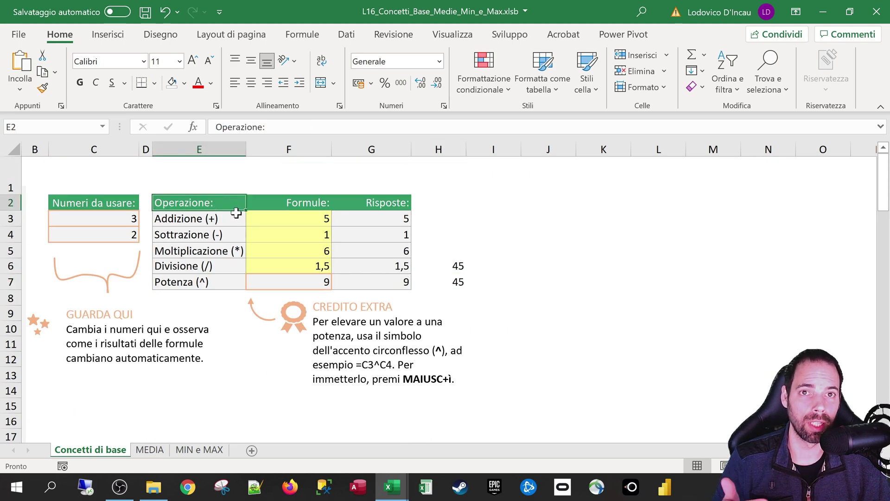
Switch to the MEDIA sheet and look over its Frutta, Carne, MEDIANA and MODA tables
left_click(150, 450)
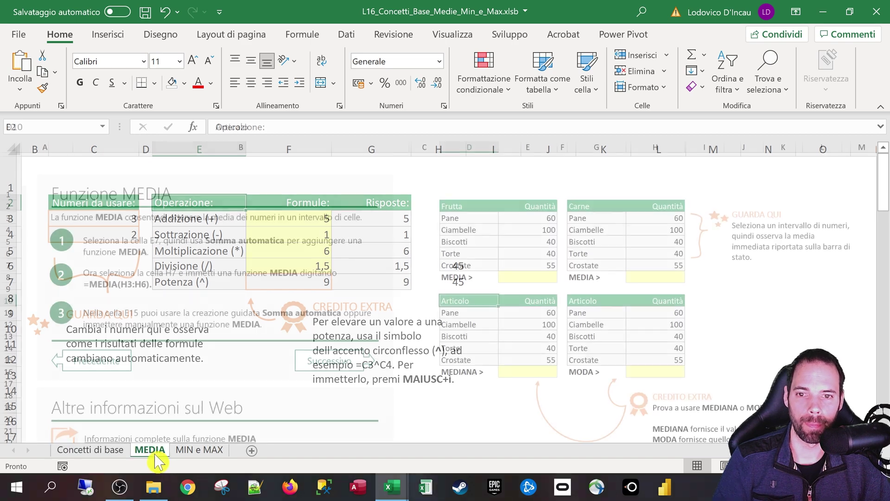
scroll(193, 278, "down", 1)
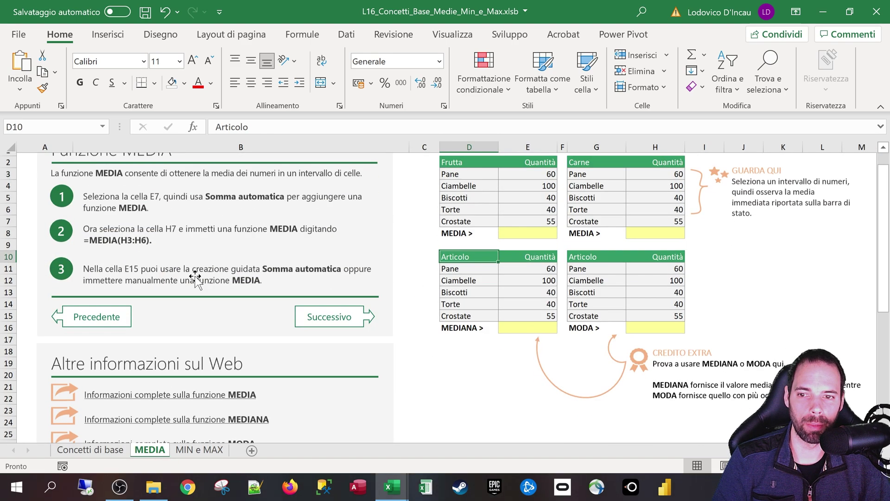
scroll(185, 312, "down", 4)
scroll(213, 320, "up", 4)
scroll(229, 394, "down", 2)
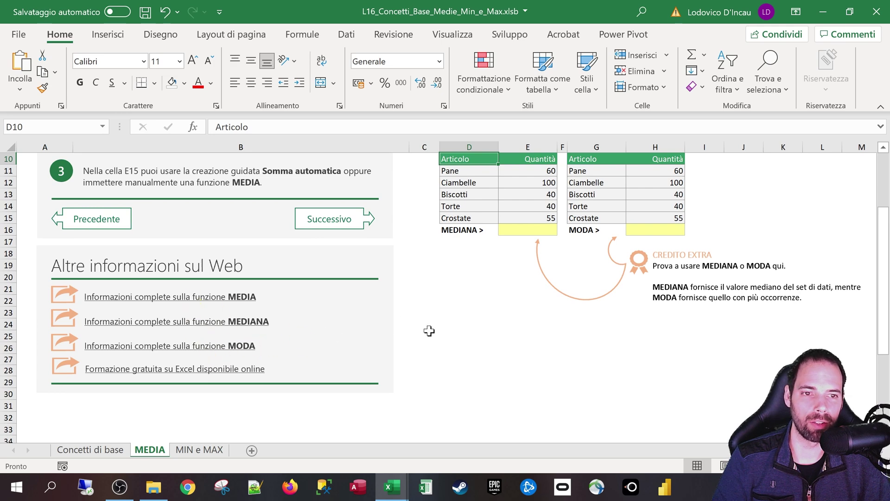
scroll(332, 307, "up", 3)
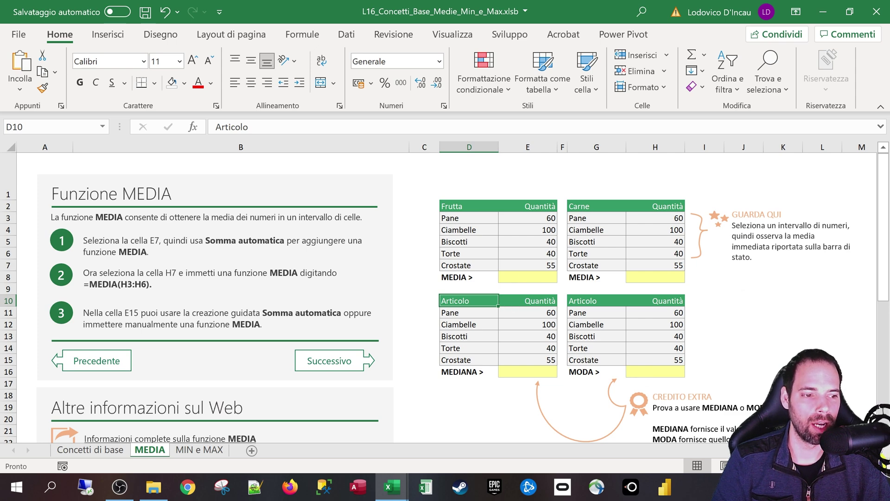
scroll(630, 368, "right", 5)
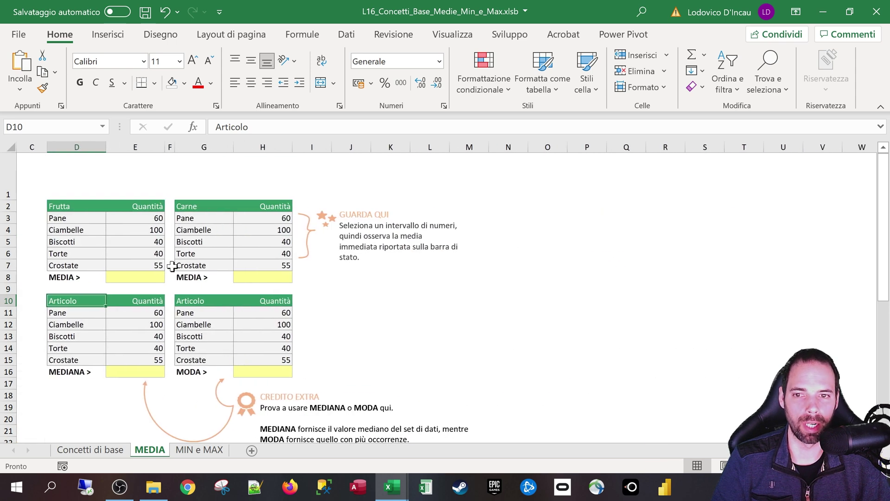
scroll(172, 266, "up", 2, "ctrl")
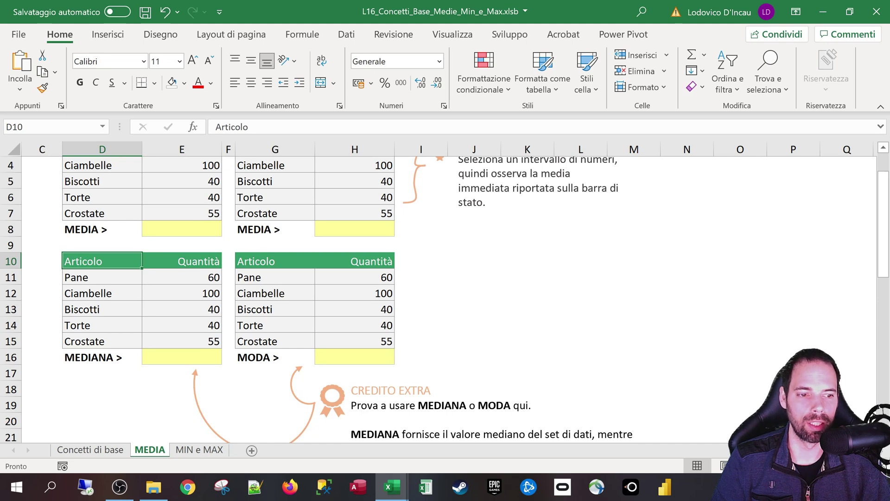
scroll(450, 292, "left", 5)
scroll(203, 314, "right", 5)
scroll(203, 314, "up", 1)
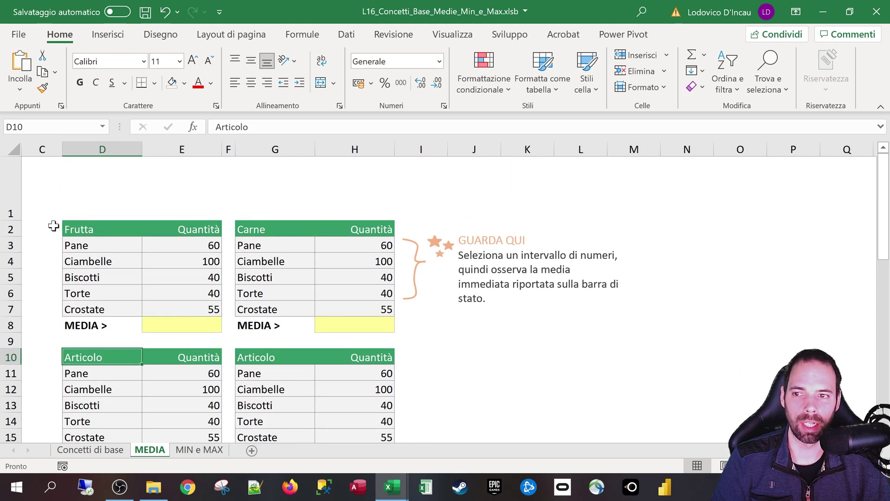
Shorten row 1 considerably, then select the Frutta table rows
left_click_drag(14, 221, 19, 188)
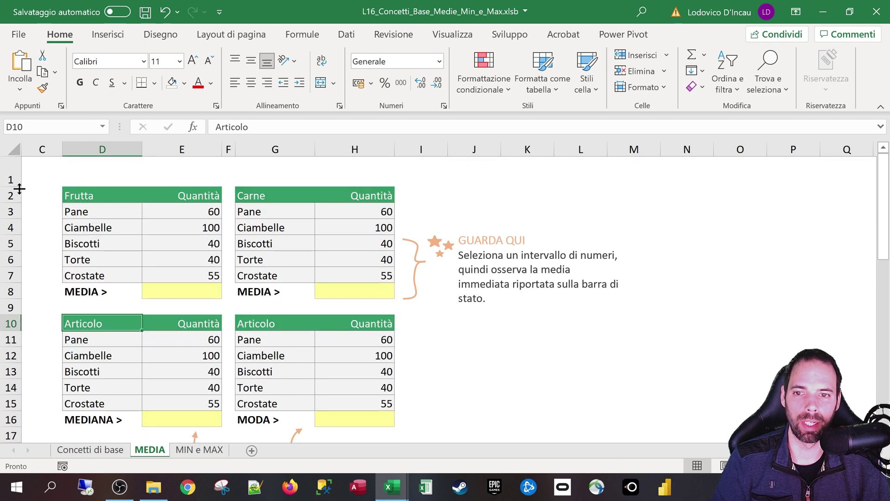
left_click_drag(10, 188, 10, 176)
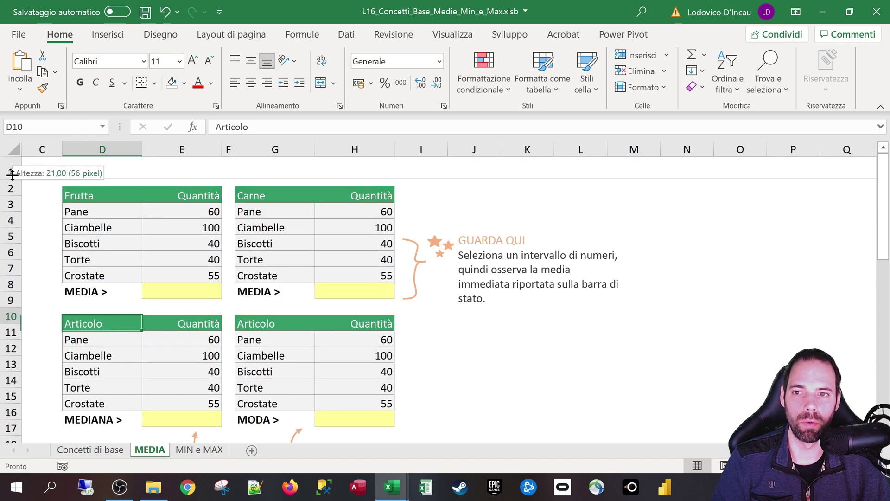
left_click_drag(106, 189, 169, 264)
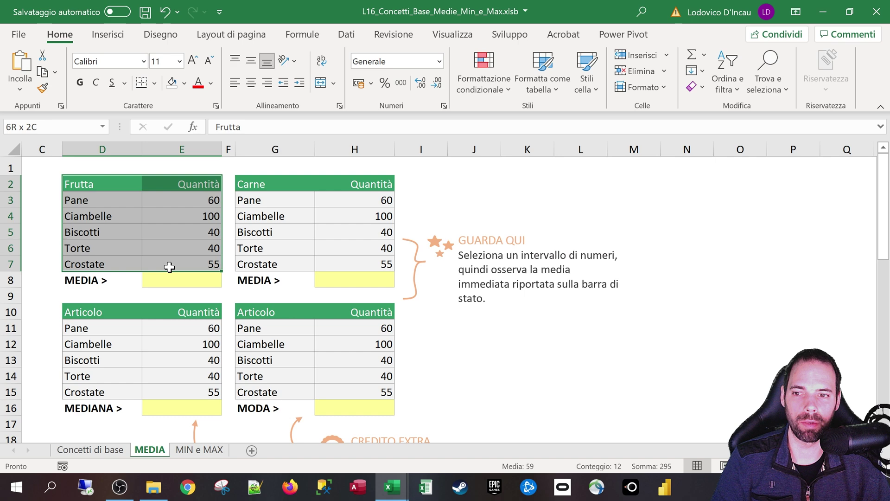
Enter =MEDIA(E3:E7) in E8 so the Frutta quantities average to 59
left_click(111, 280)
left_click(178, 279)
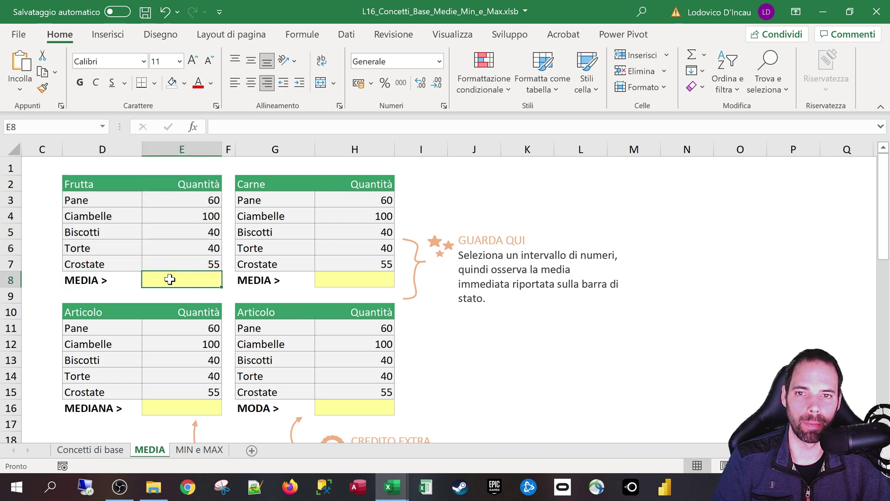
left_click(220, 126)
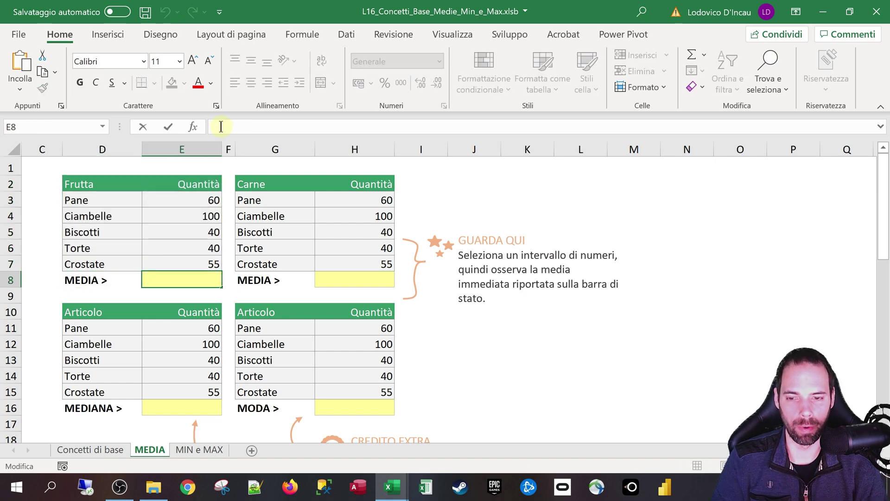
type("=media")
key("Tab")
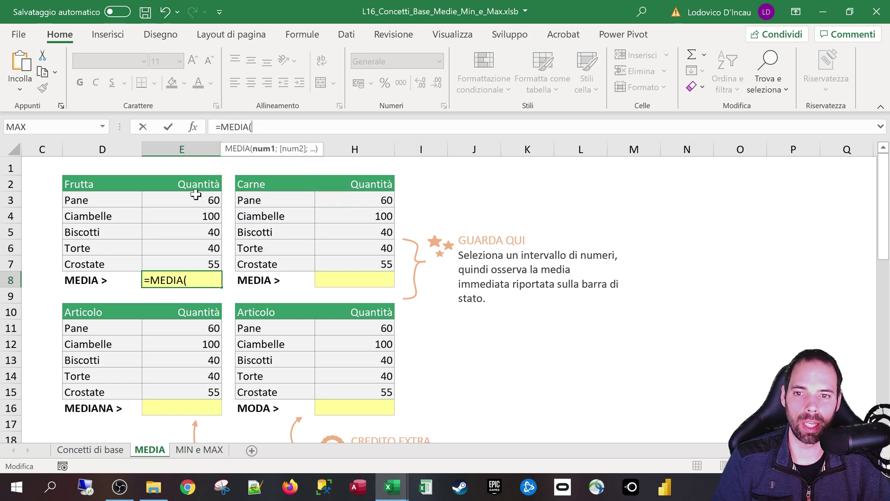
left_click_drag(195, 199, 188, 263)
key("Return")
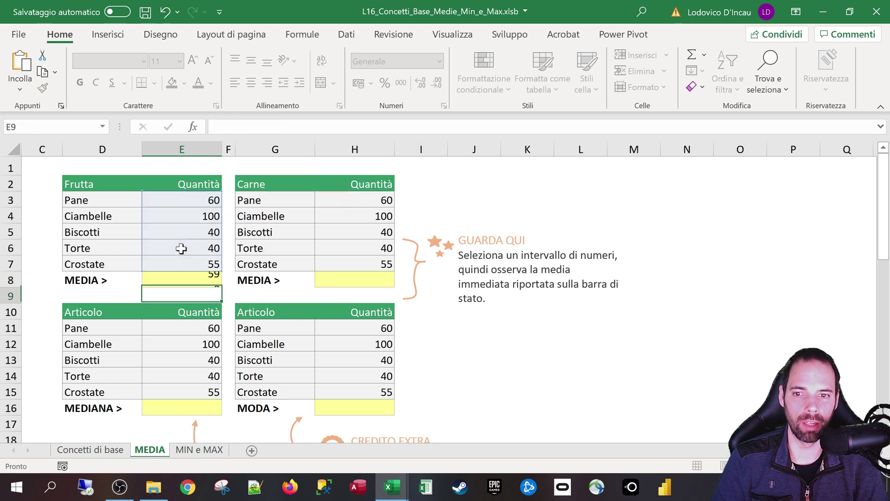
left_click(193, 276)
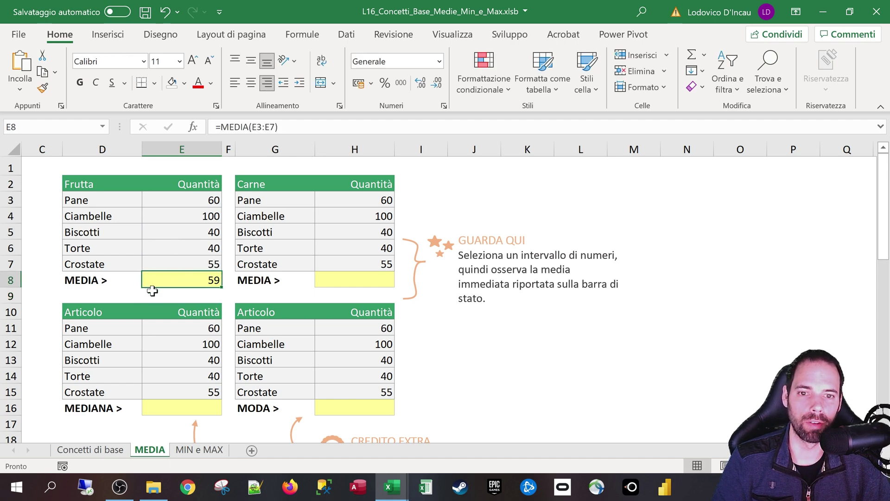
left_click(382, 280)
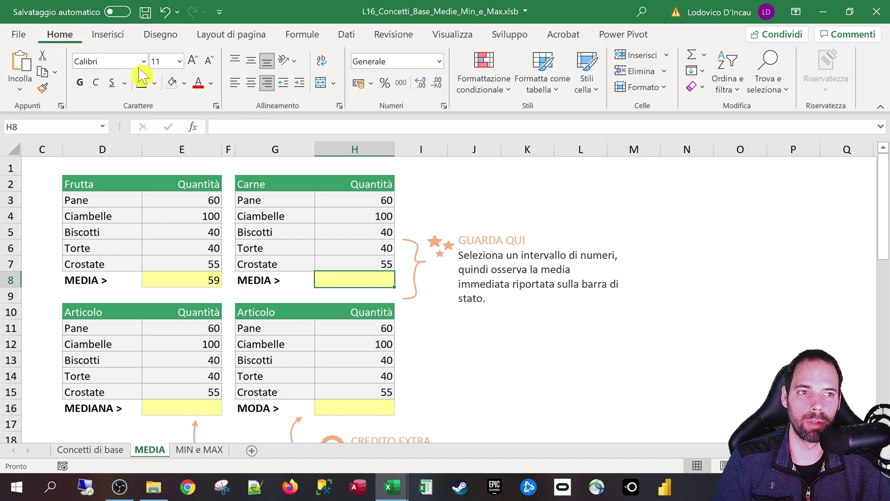
Insert an AutoSum Media average of H3:H7 into H8, giving 59
left_click(703, 56)
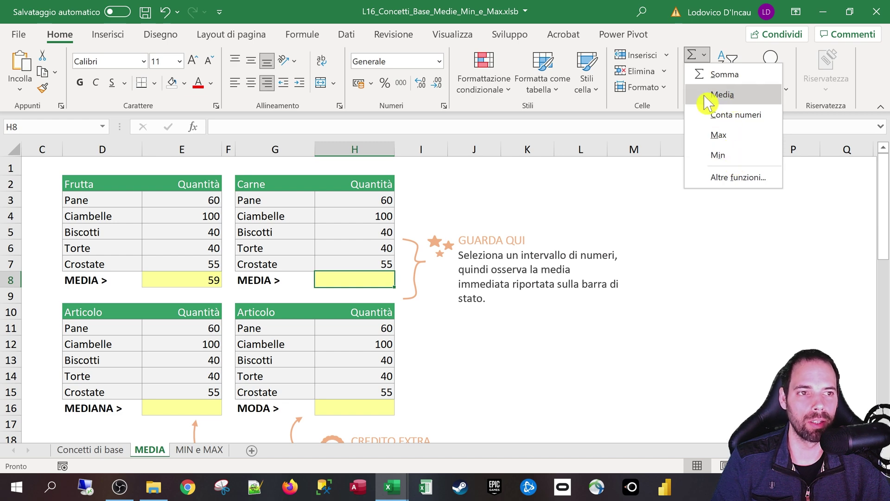
left_click(722, 94)
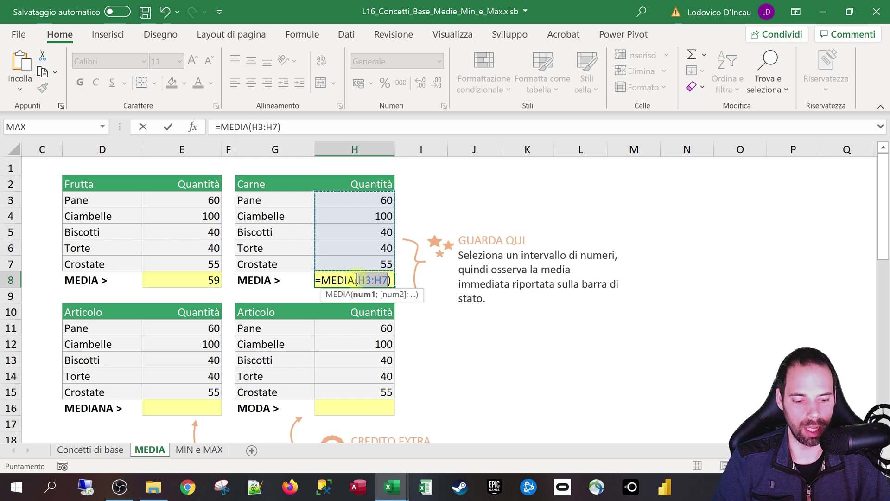
key("Return")
Copy the Carne quantities H3:H7 and target J2 for pasting
left_click_drag(353, 200, 363, 262)
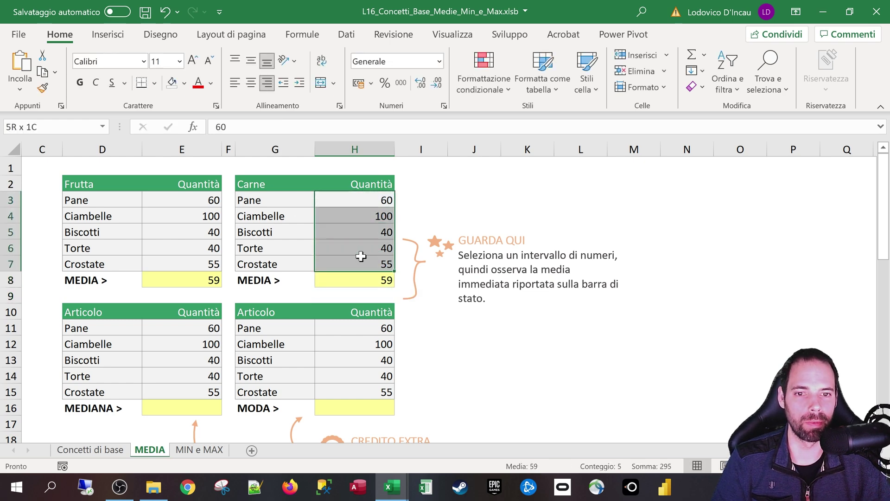
key("ctrl+c")
left_click(462, 187)
Paste the copied Carne quantities into J2 with Trasponi, filling J2:N2
right_click(462, 186)
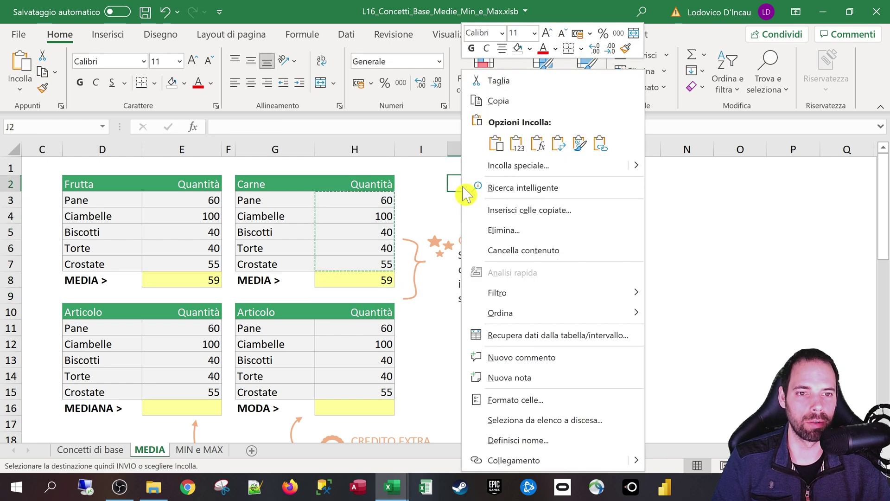
left_click(519, 166)
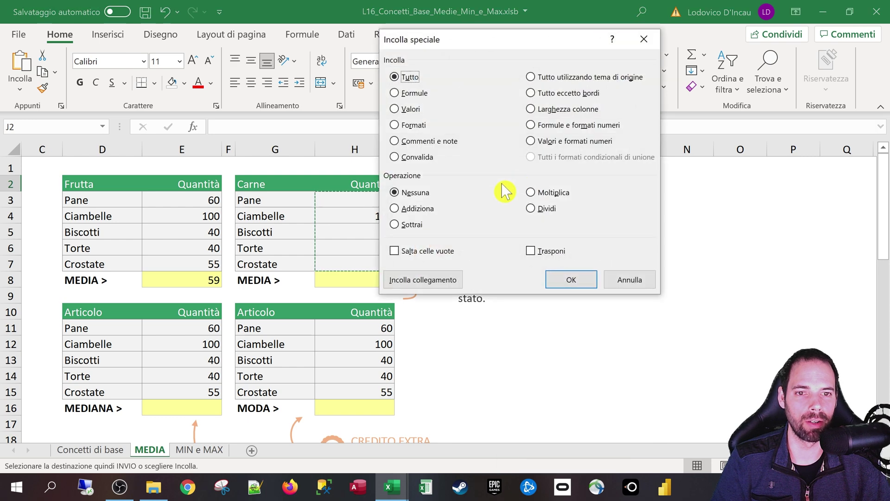
left_click(531, 250)
left_click(569, 279)
Insert an AutoSum Media average of J2:N2 into O2, returning 59
left_click(739, 182)
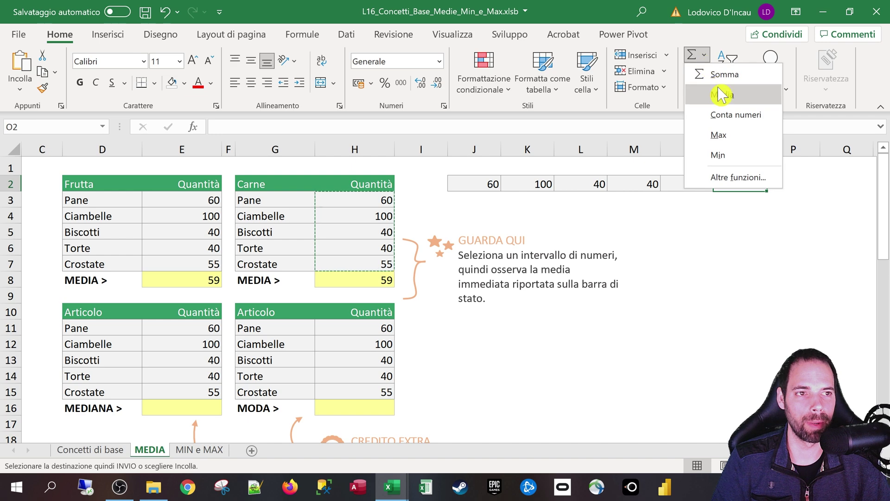
left_click(722, 94)
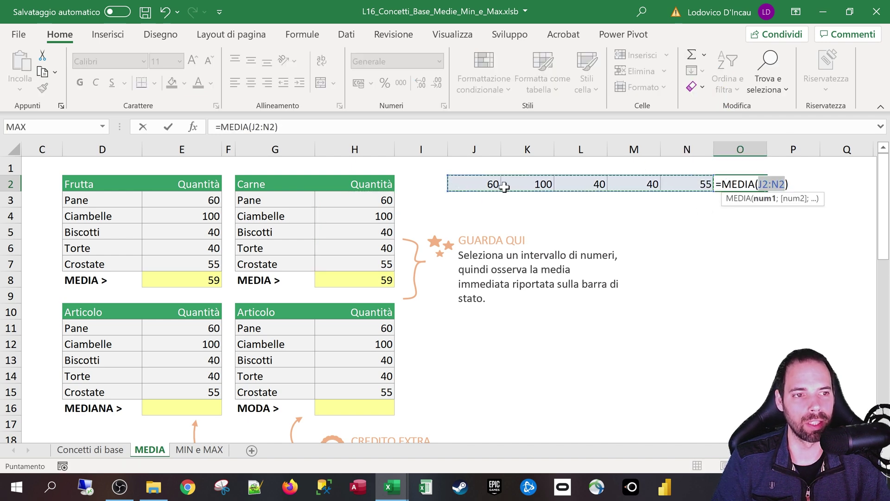
key("Return")
key("Up")
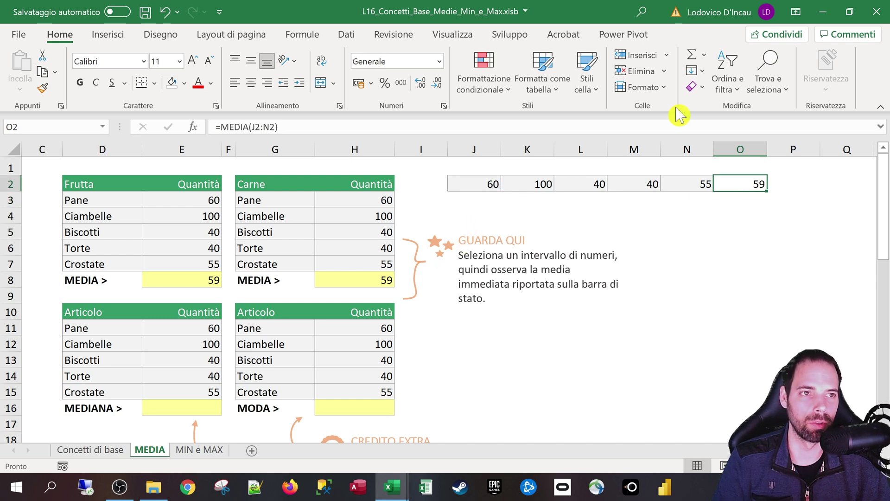
left_click(702, 58)
Review the Frutta quantities, then scroll down to the empty MEDIANA cell E16
left_click(702, 58)
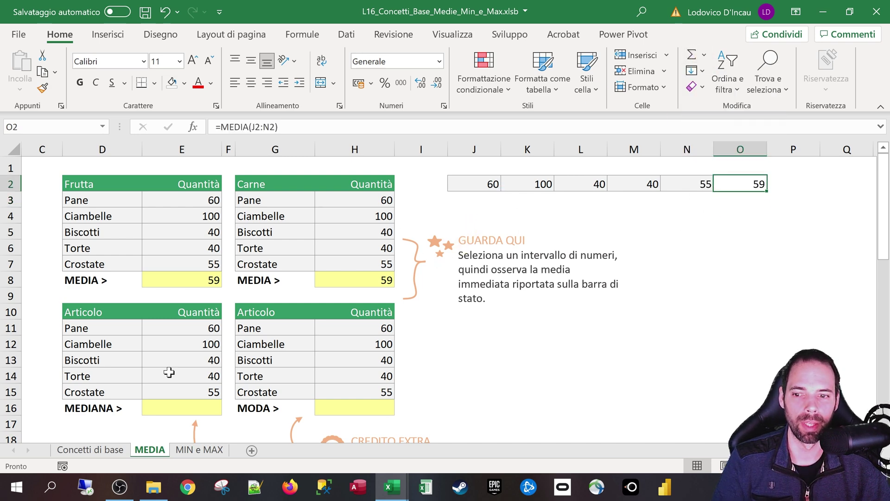
left_click(176, 407)
scroll(177, 341, "down", 2)
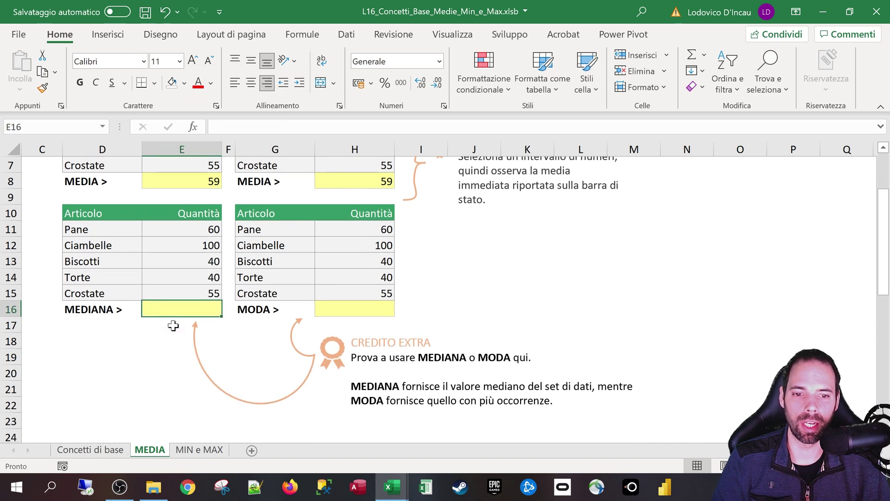
scroll(188, 307, "up", 1)
left_click(190, 234)
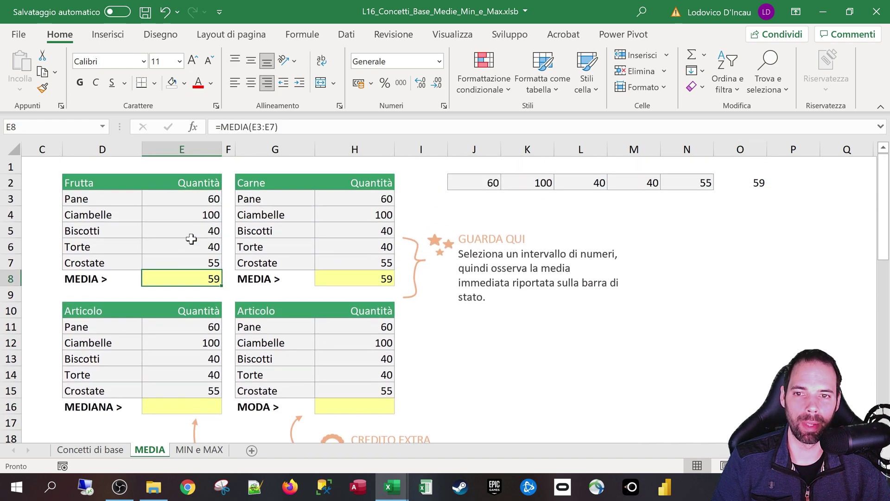
scroll(191, 223, "up", 1)
left_click_drag(194, 206, 190, 259)
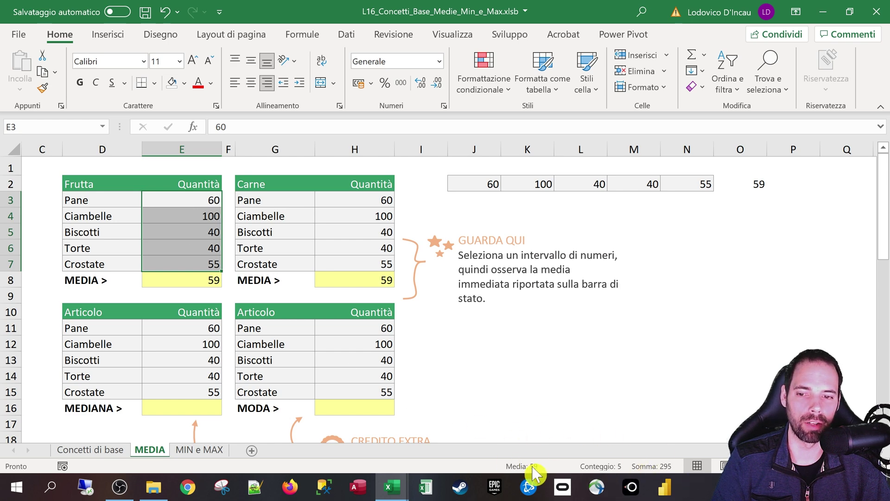
left_click(185, 407)
scroll(155, 336, "down", 2)
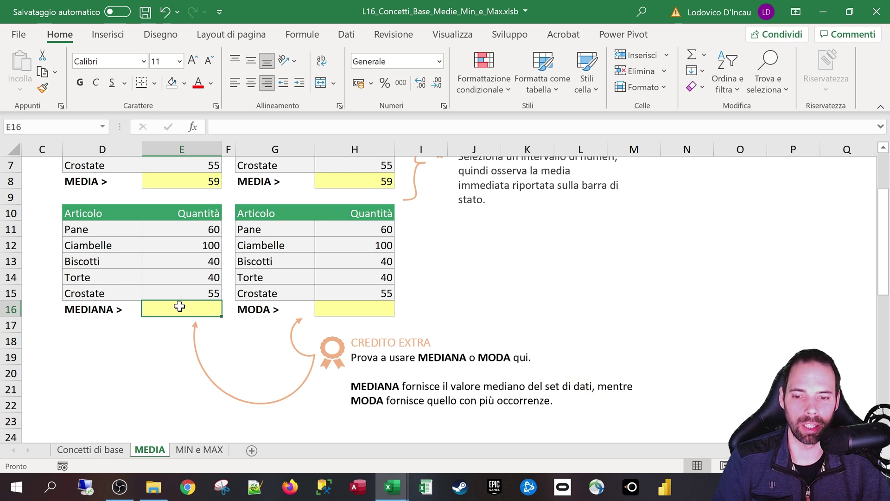
Enter =MEDIANA(E11:E15) in E16, returning a median of 55
type("=me")
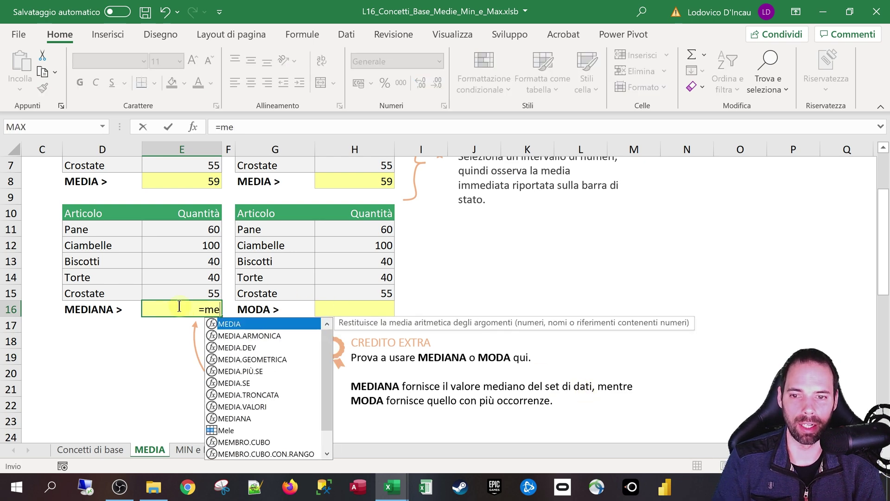
type("dia")
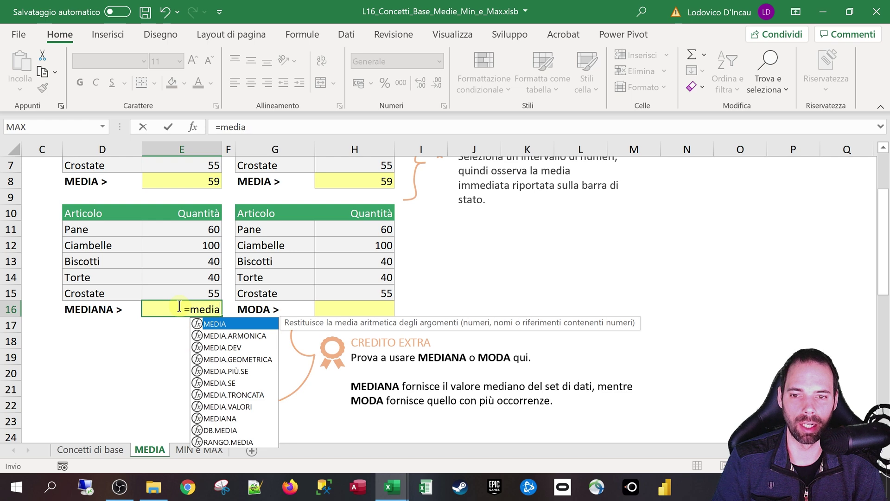
type("na")
key("Tab")
left_click_drag(202, 228, 188, 290)
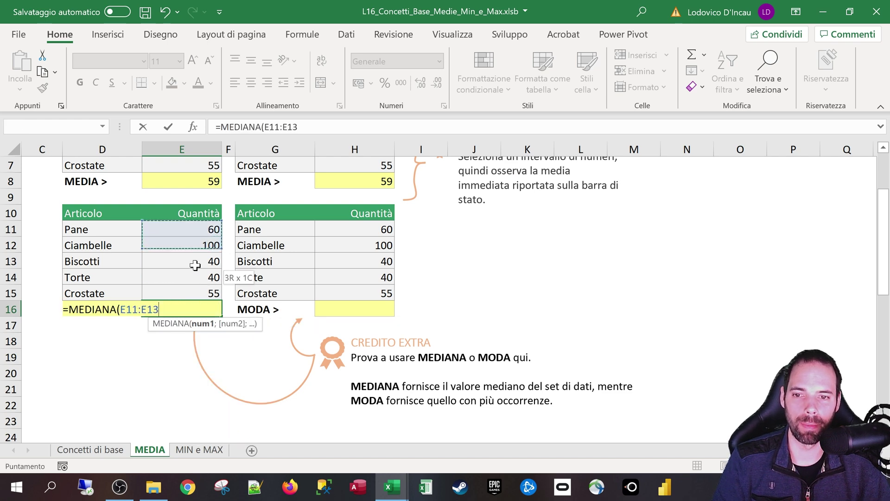
type(")")
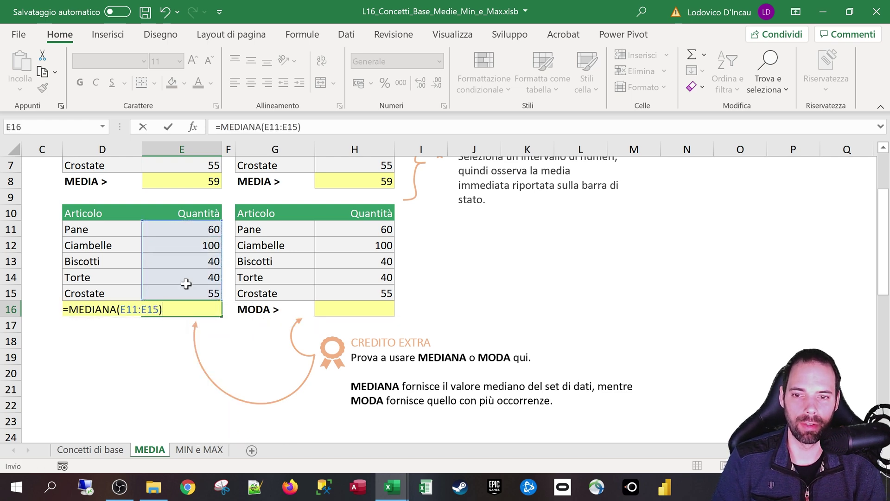
key("Return")
left_click(178, 306)
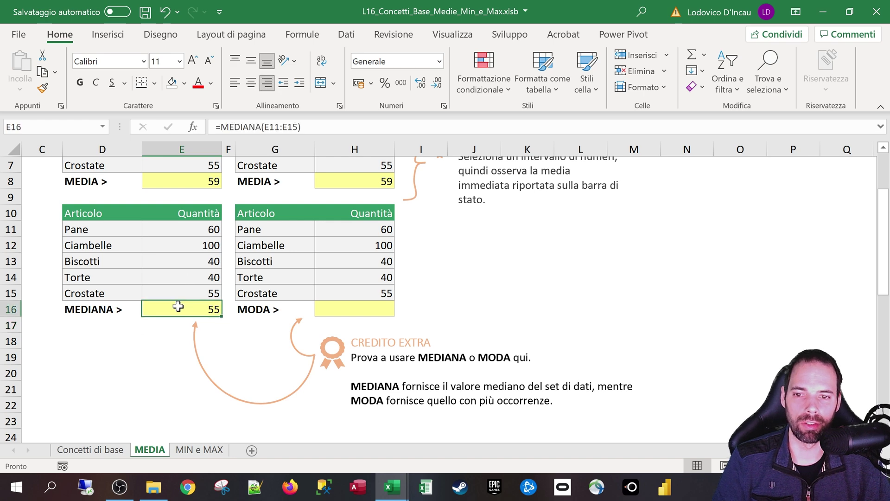
scroll(168, 303, "up", 2)
left_click(172, 269)
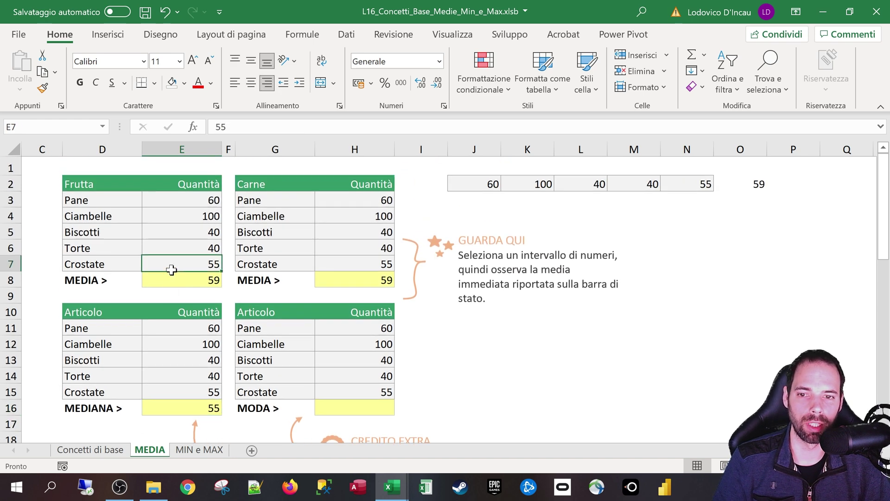
scroll(175, 283, "down", 2)
left_click(172, 304)
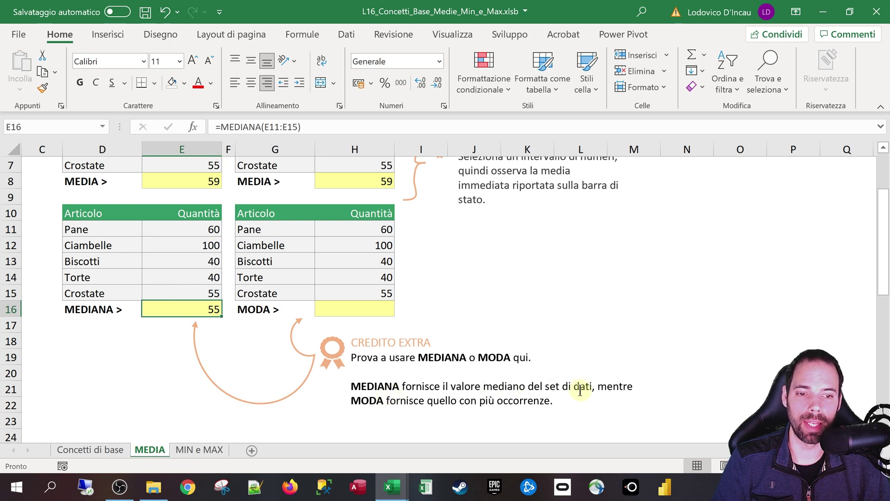
left_click_drag(203, 230, 202, 294)
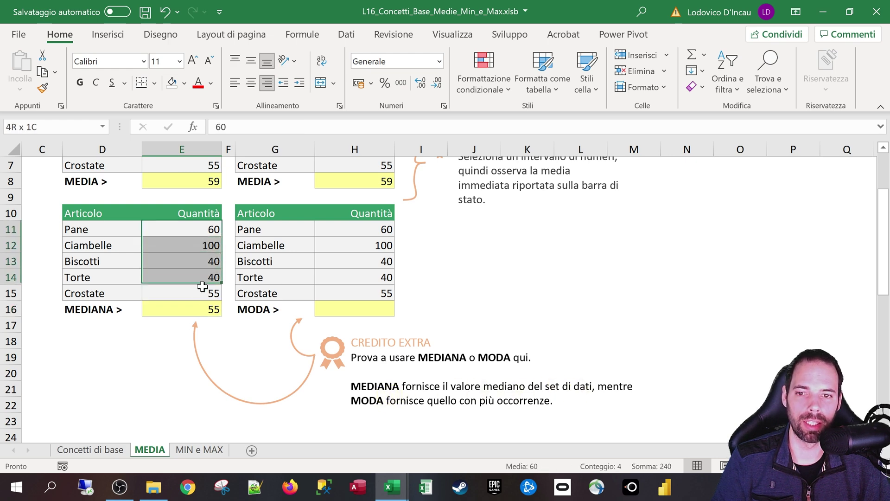
left_click(192, 293)
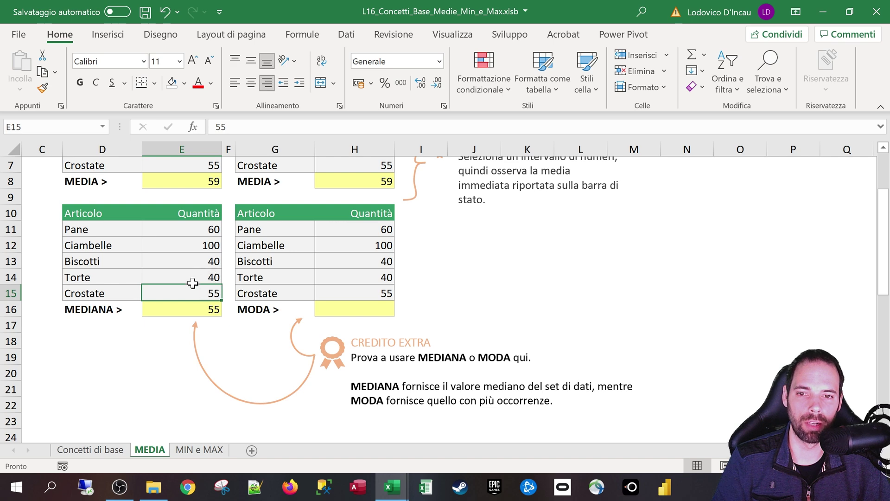
left_click_drag(213, 228, 213, 292)
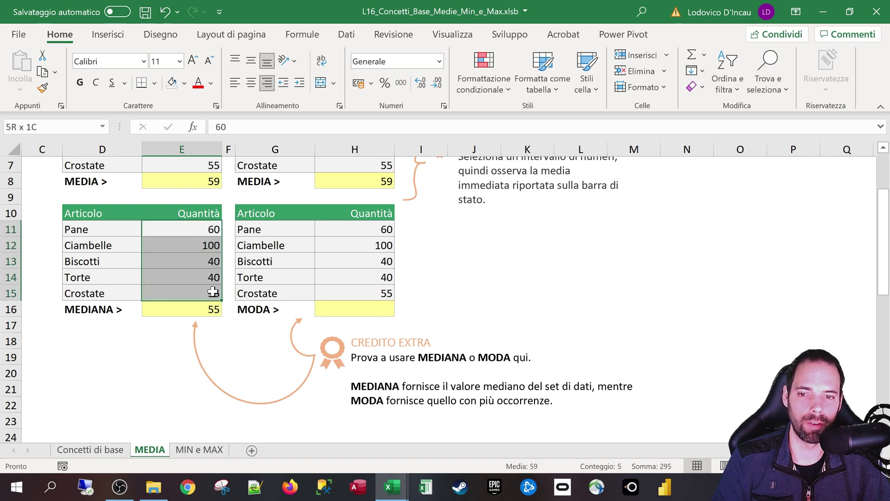
left_click(207, 293)
left_click(202, 249)
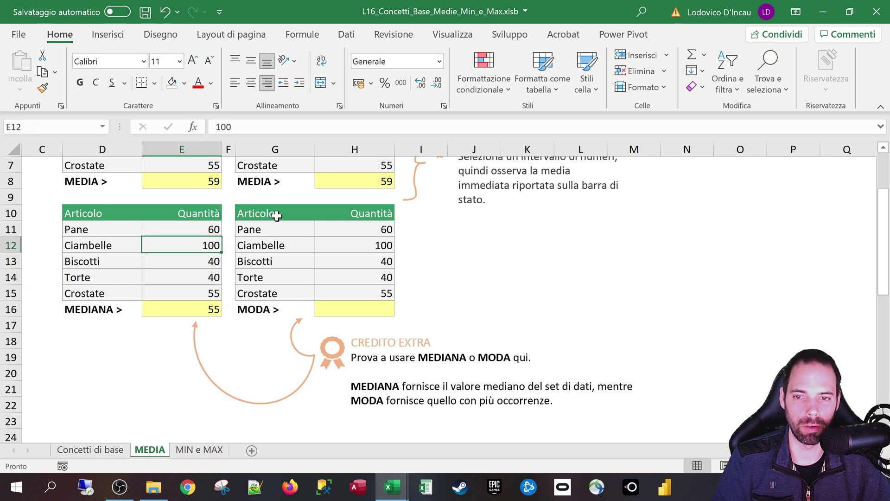
type("40")
key("Return")
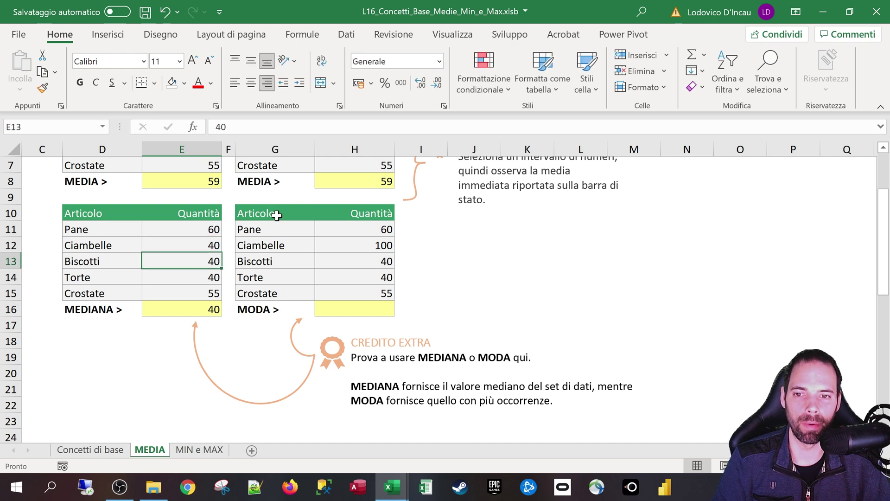
left_click(194, 308)
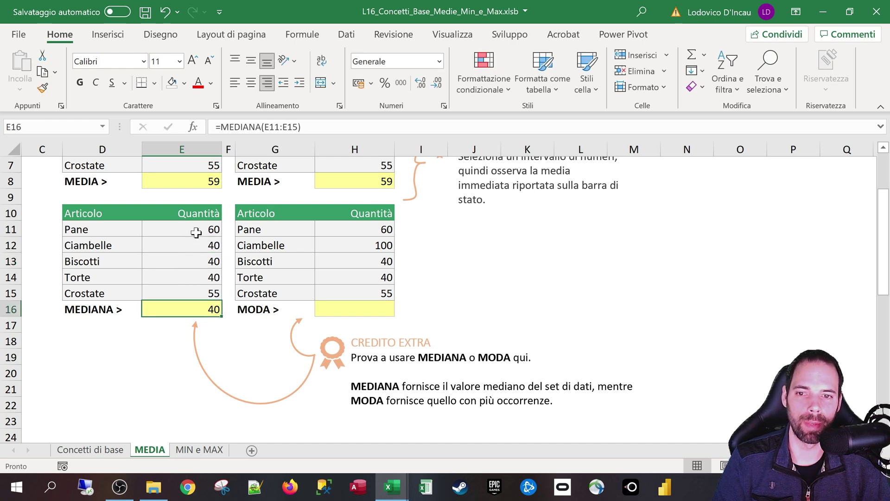
left_click_drag(196, 232, 190, 294)
left_click(193, 263)
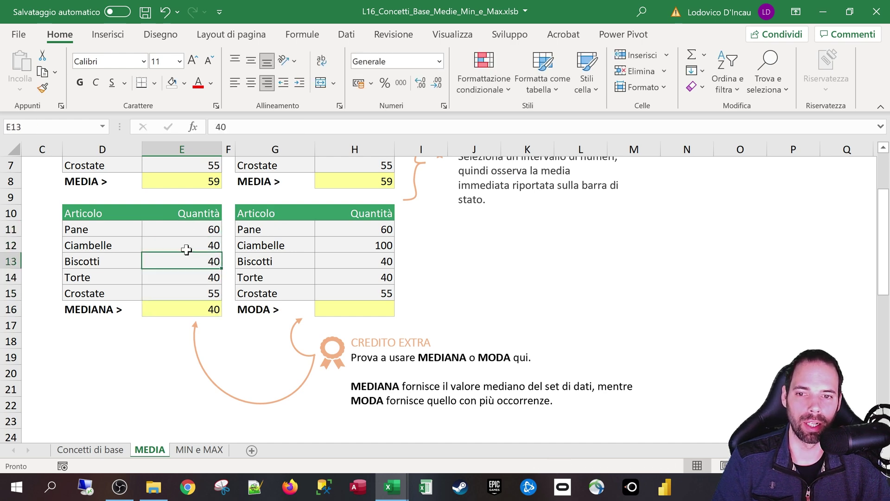
type("5")
key("Return")
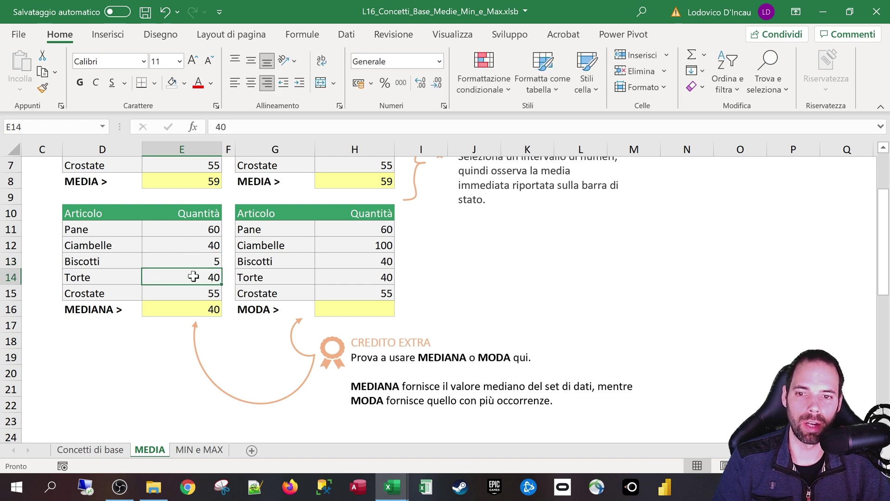
left_click(210, 261)
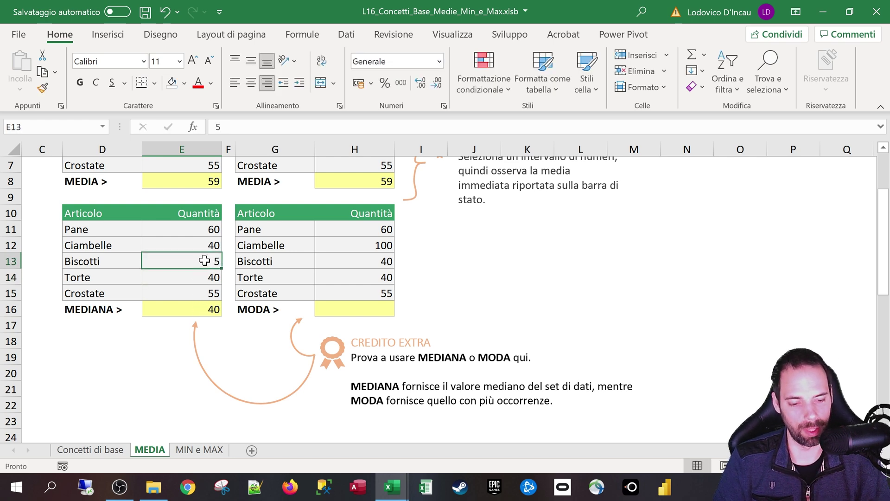
type("40")
key("Return")
type("0")
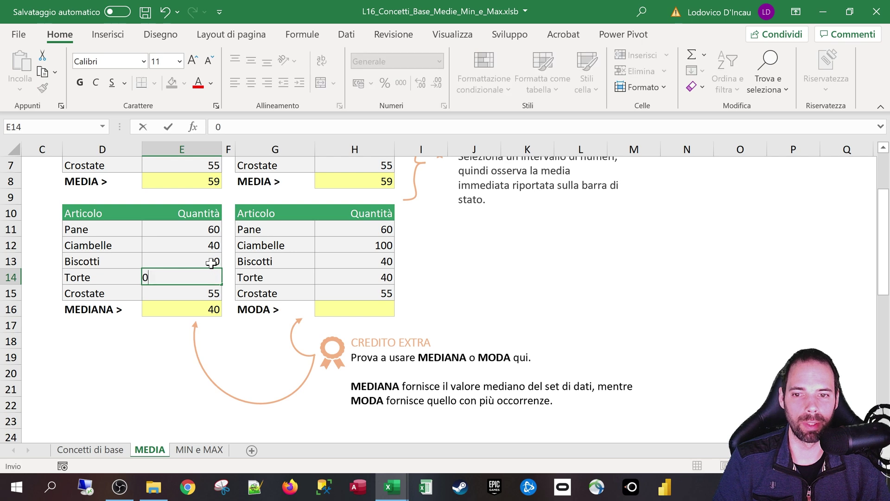
key("Return")
left_click(211, 251)
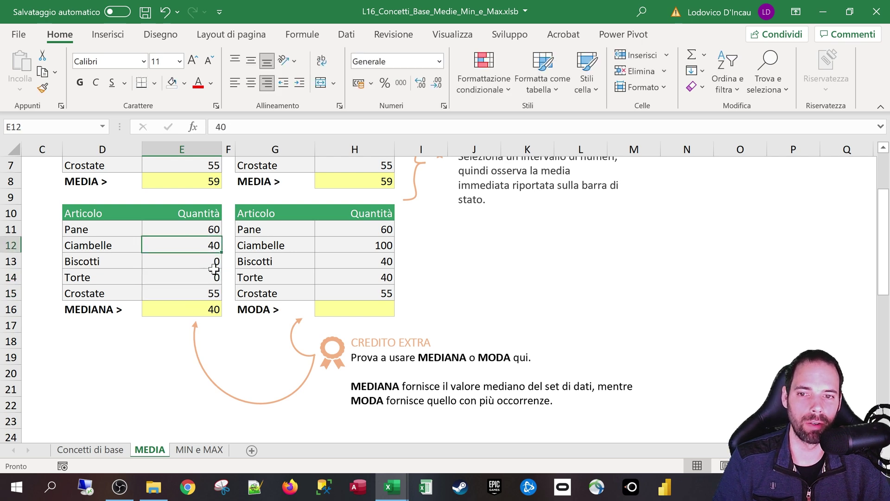
left_click_drag(199, 229, 199, 293)
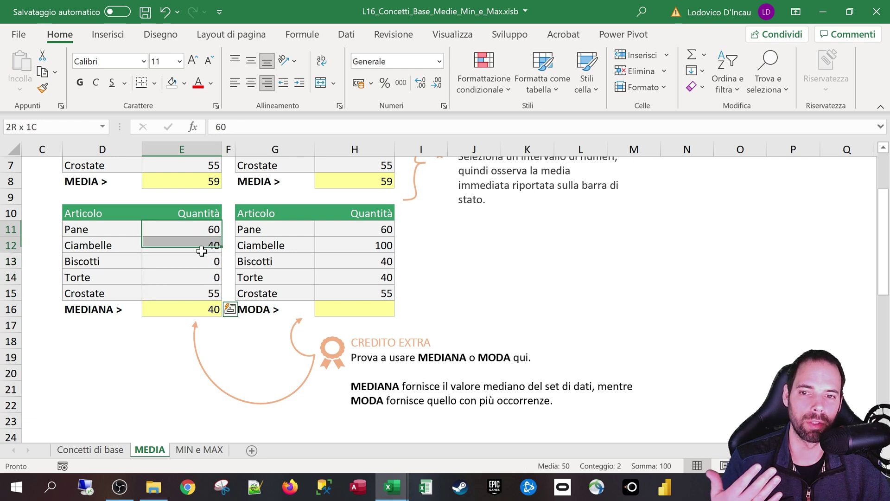
left_click(200, 234)
left_click(197, 245)
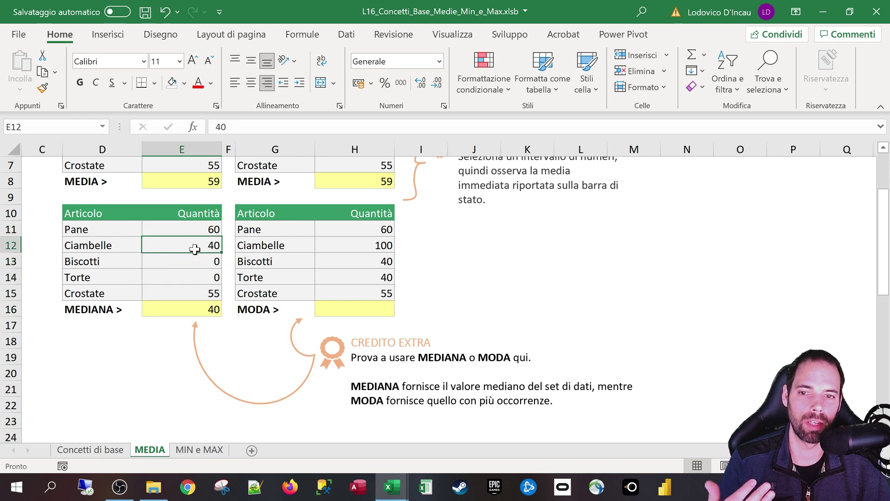
left_click(190, 262)
left_click(185, 278)
left_click(182, 293)
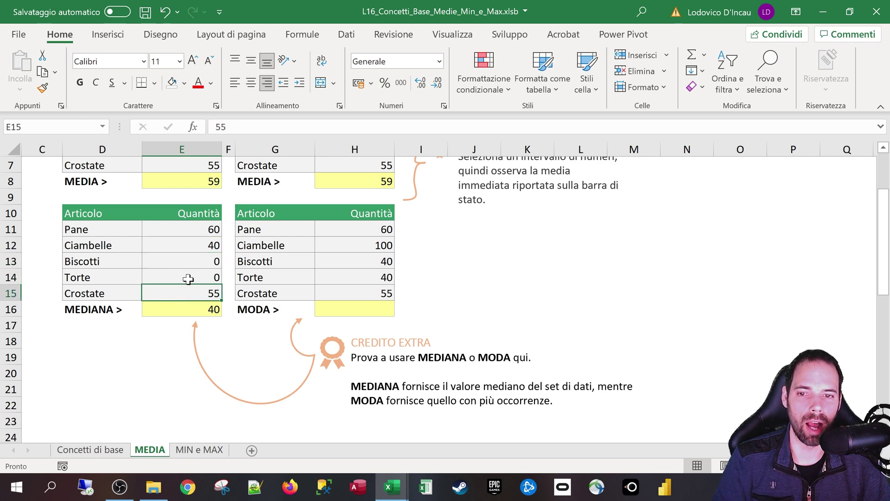
left_click(191, 261)
key("ctrl+z")
key("ctrl+z")
key("ctrl+z")
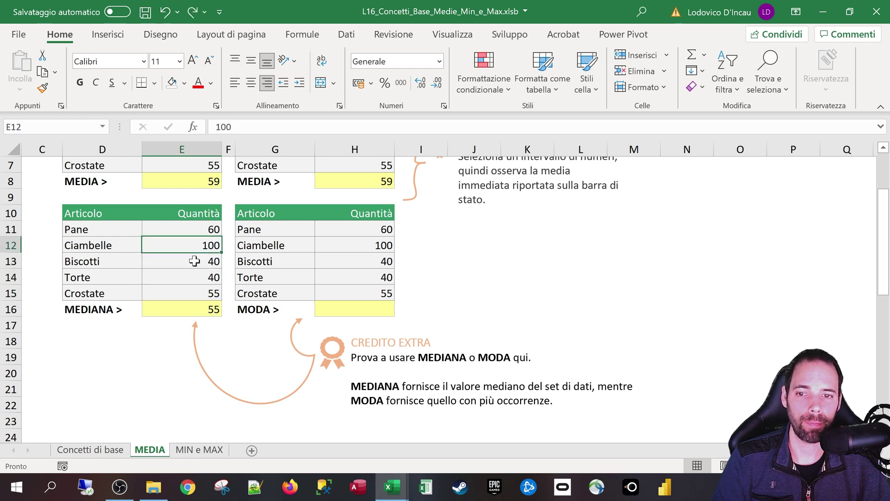
key("ctrl+z")
Restore the MEDIANA formula in E16 and review H11:H15, noting the repeated 40s
key("ctrl+y")
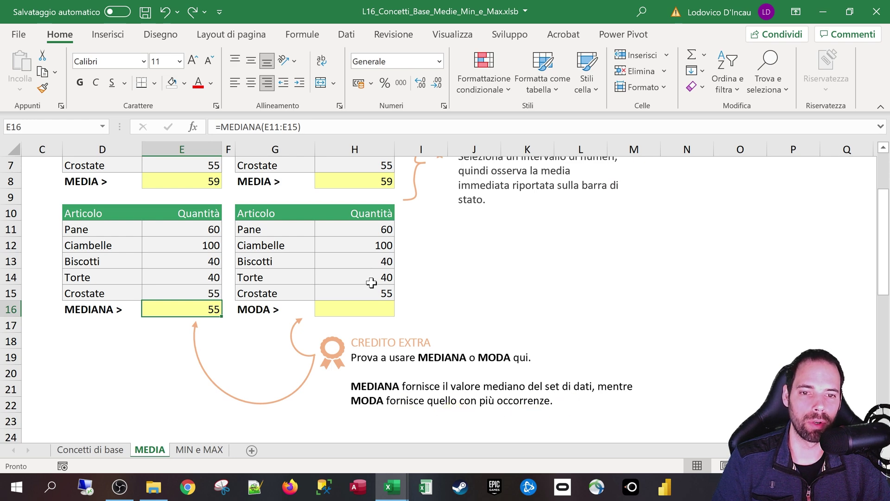
left_click(366, 263)
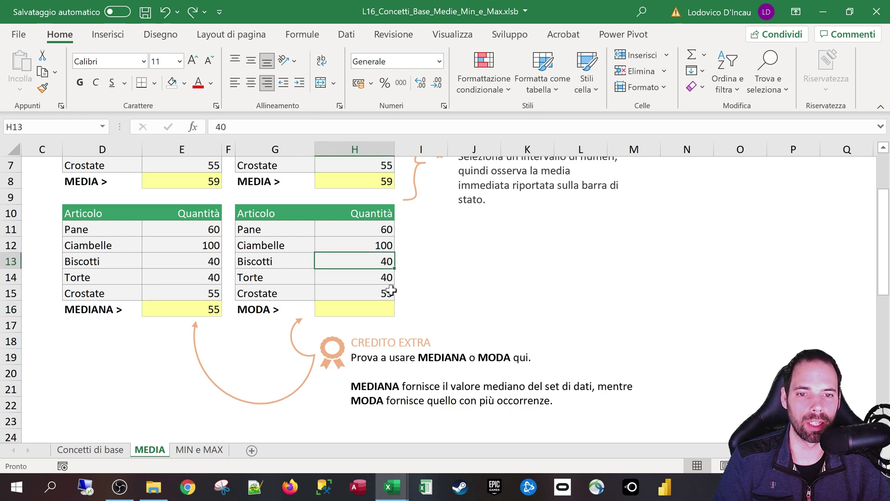
left_click(356, 274)
left_click_drag(384, 229, 377, 291)
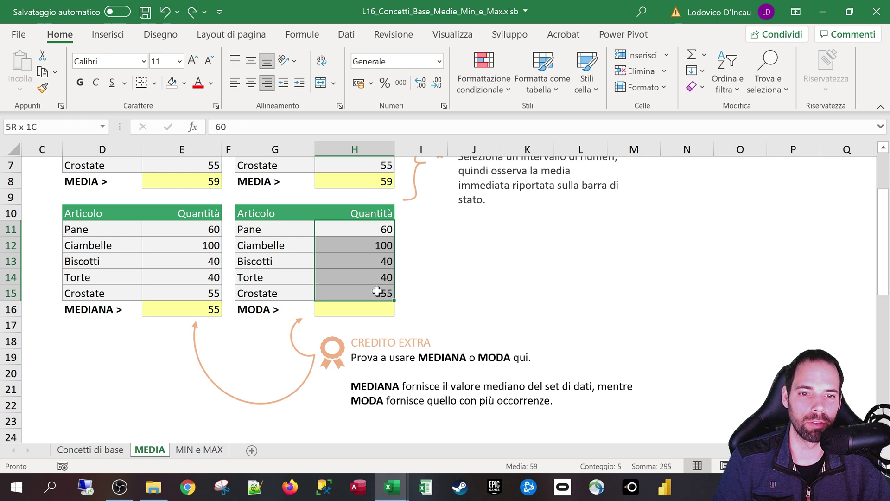
left_click(367, 312)
left_click_drag(383, 236, 381, 308)
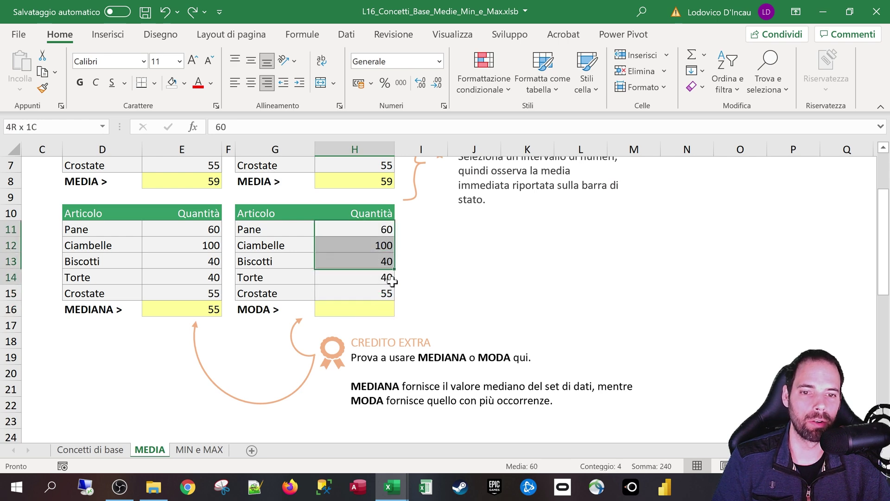
left_click_drag(379, 259, 367, 298)
Enter =moda(H11:H15) in H16, returning 40, and select the repeated 40s in H13:H14
left_click(352, 309)
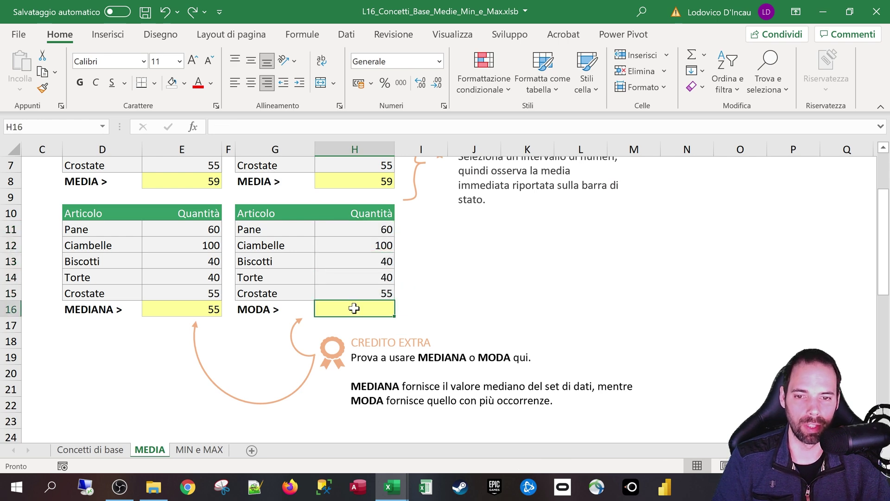
type("=mod")
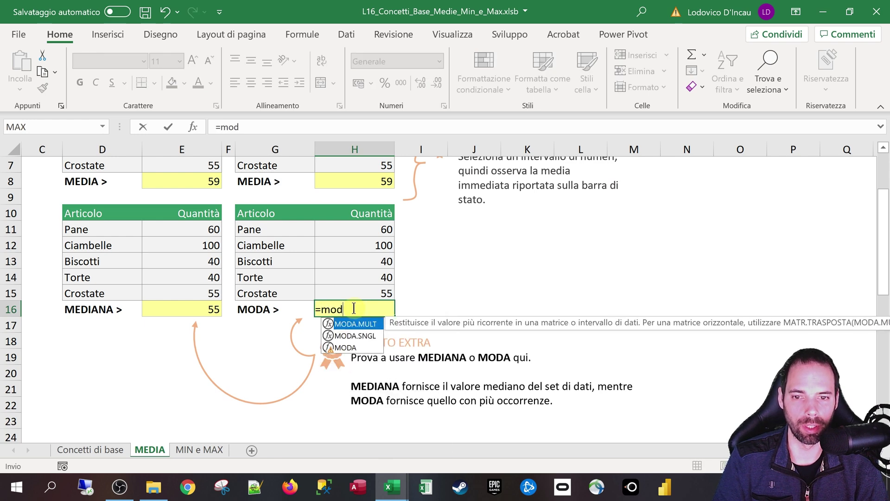
type("a(")
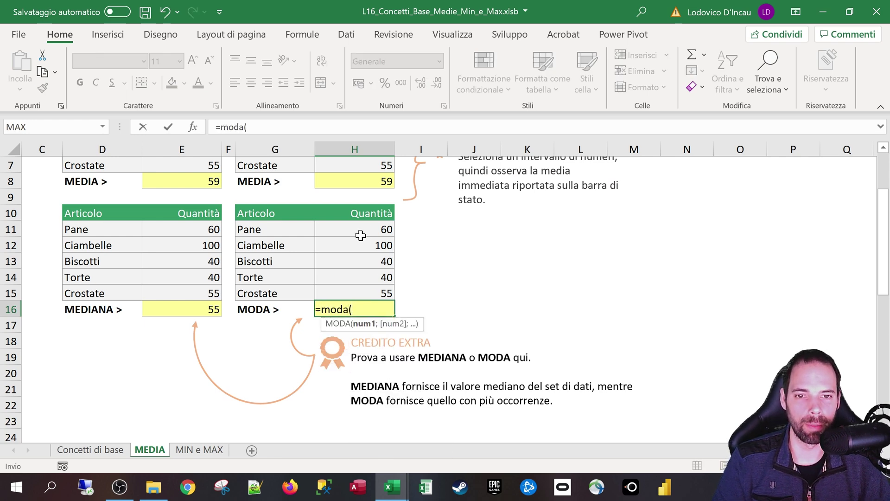
left_click_drag(361, 231, 356, 285)
type(")")
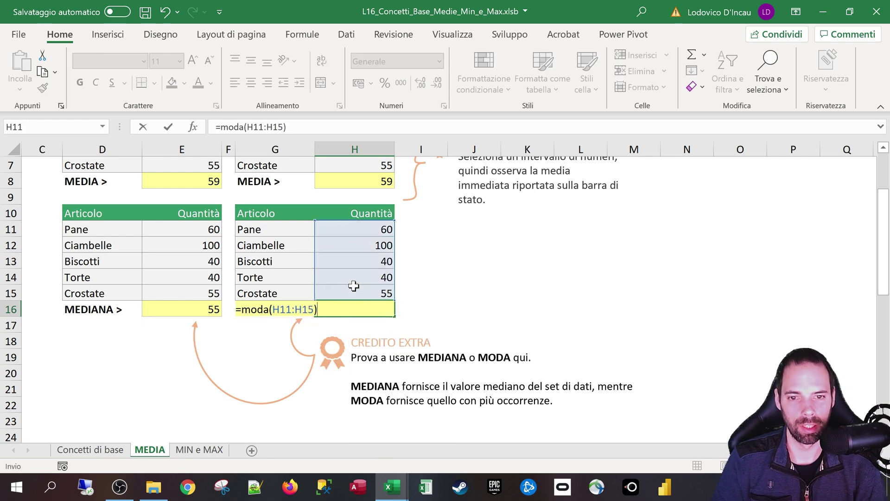
key("Return")
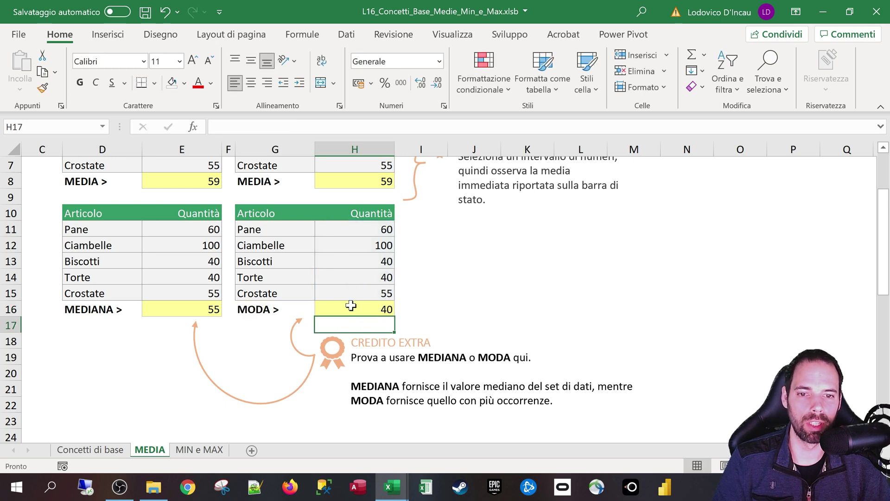
left_click(353, 307)
left_click(375, 263)
left_click_drag(375, 274, 370, 288)
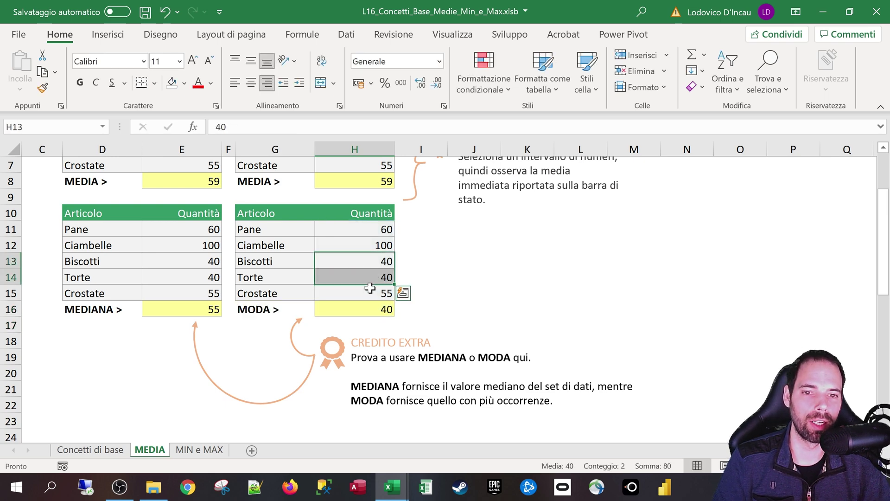
Change the Ciambelle quantity to 60 and compare the repeated values
left_click(360, 246)
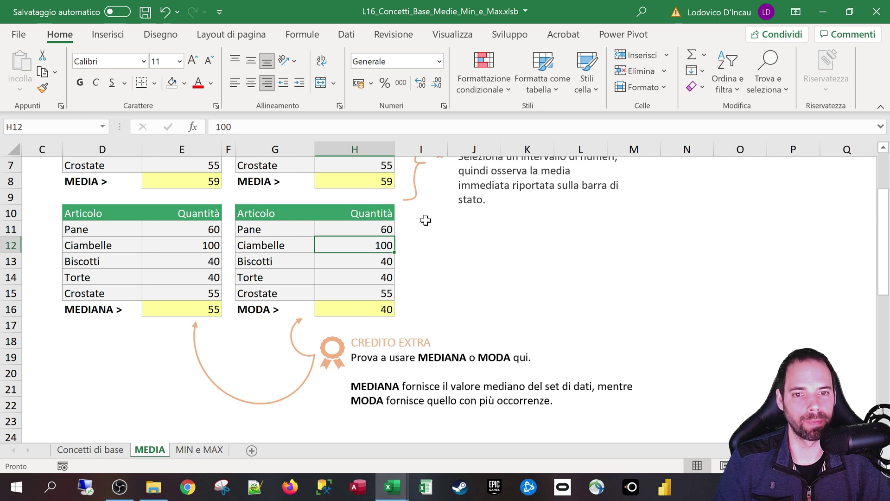
type("60")
key("Return")
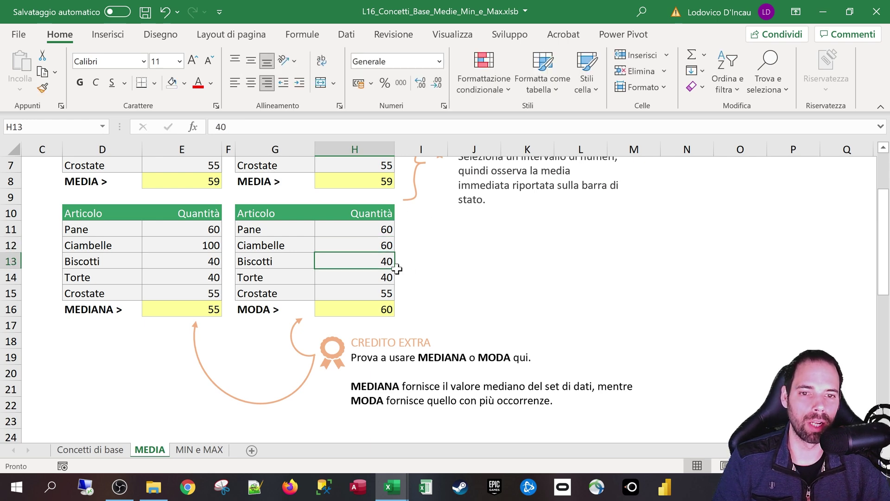
left_click_drag(378, 231, 358, 293)
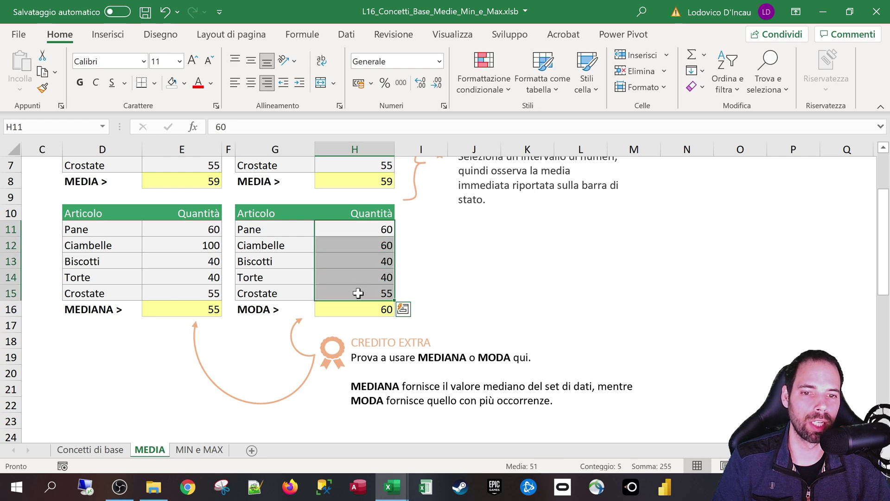
left_click_drag(365, 223, 364, 299)
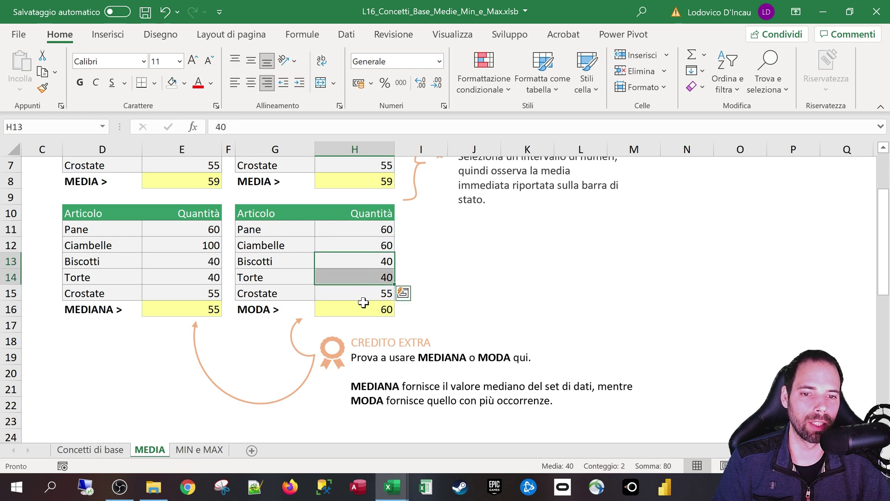
left_click(365, 312)
Retype H11:H14 as 40, 40, 60, 60 and check the MODA result in H16
left_click(362, 230)
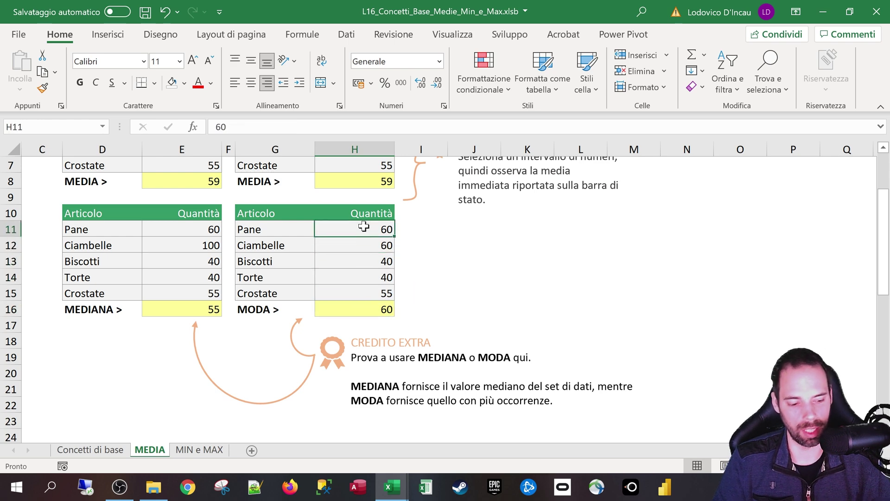
type("40")
key("Return")
type("40")
key("Return")
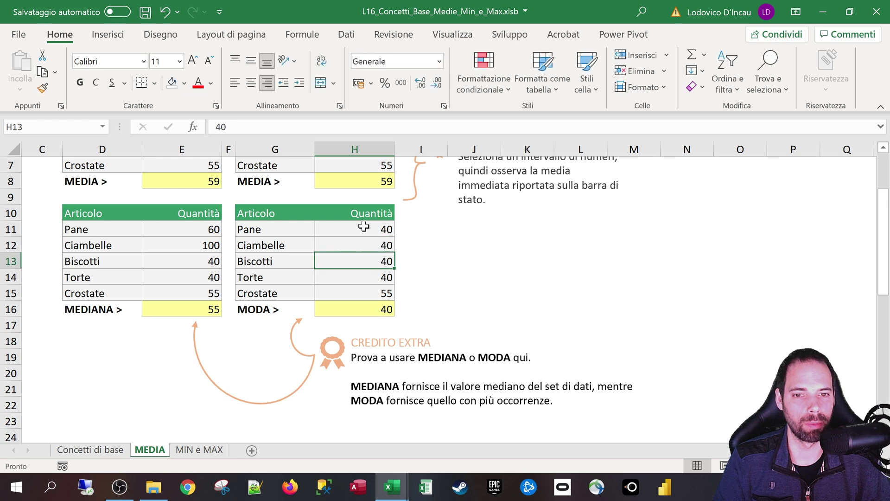
type("60")
key("Return")
type("60")
key("Return")
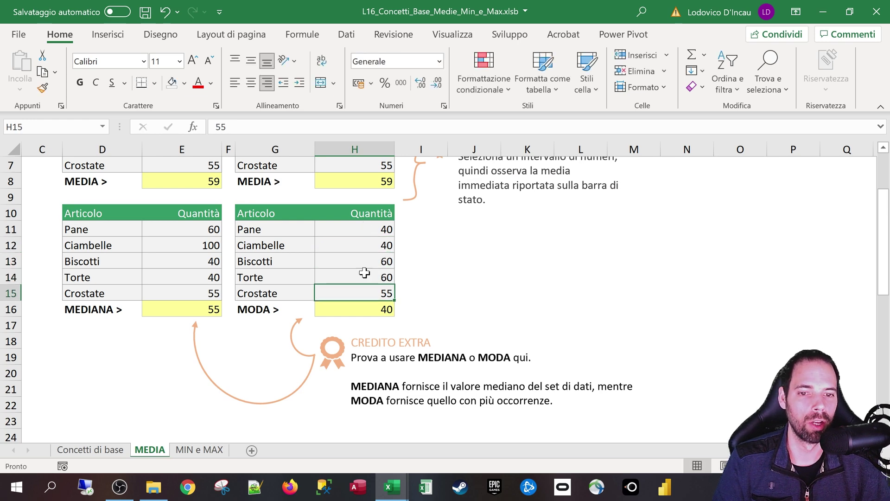
left_click(358, 306)
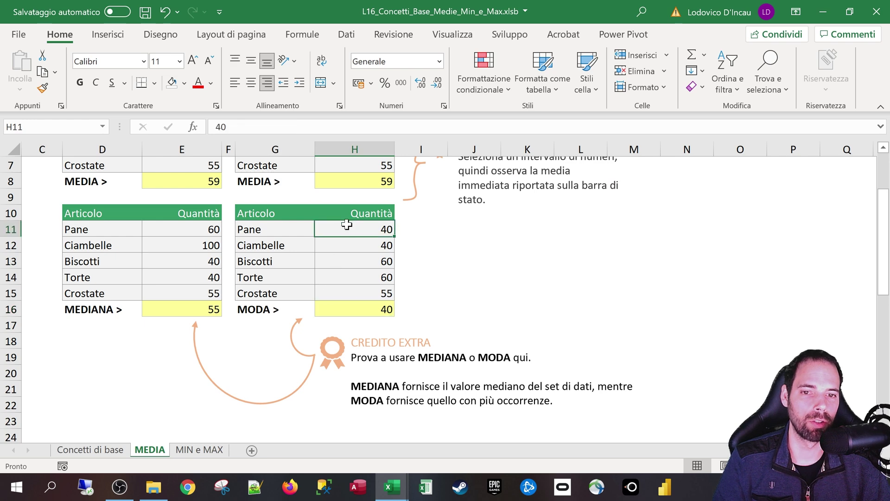
left_click_drag(347, 225, 348, 244)
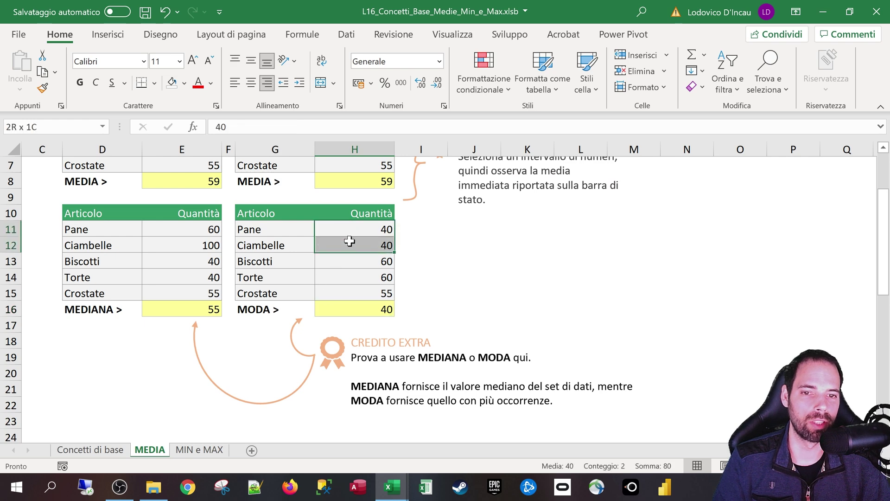
left_click(375, 314)
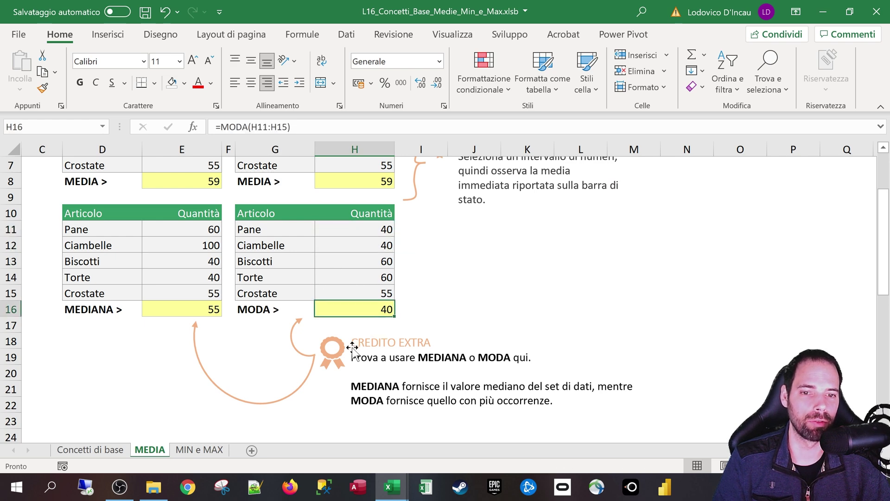
Rearrange the quantities to 40, 60, 40, 60, compare with H16, then switch to the MIN e MAX sheet
left_click(359, 226)
left_click(357, 246)
type("60")
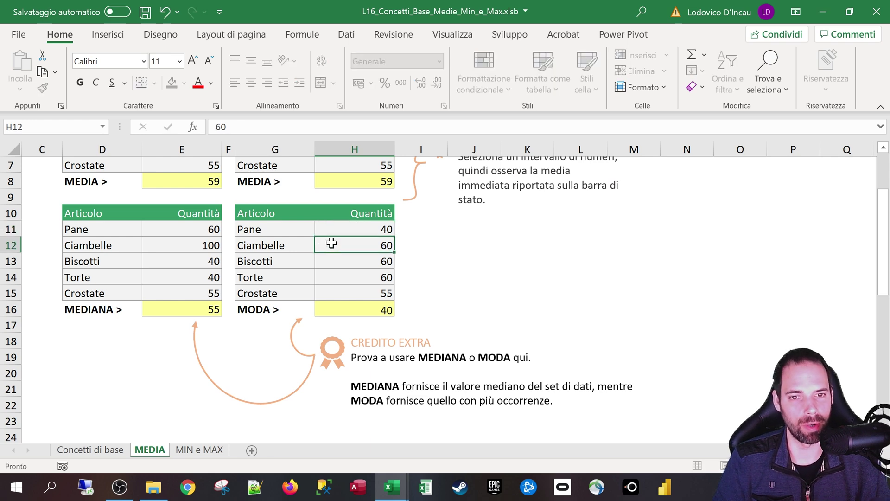
key("Return")
type("40")
key("Return")
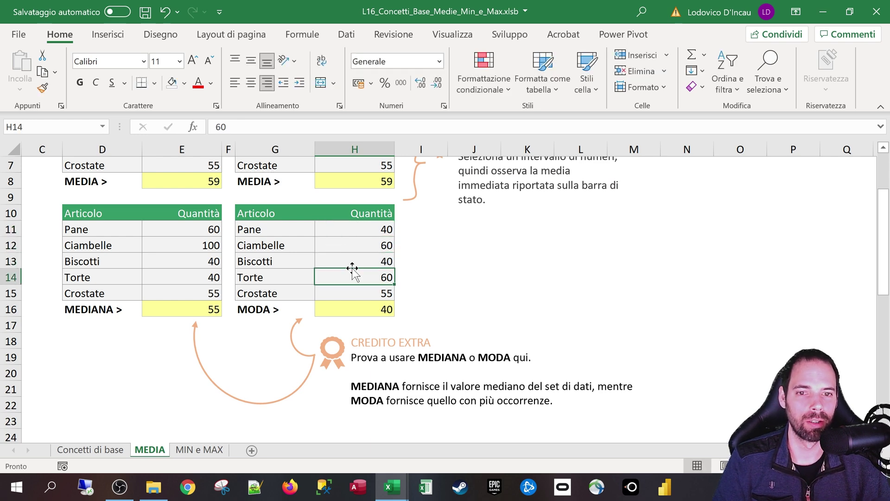
left_click(364, 230)
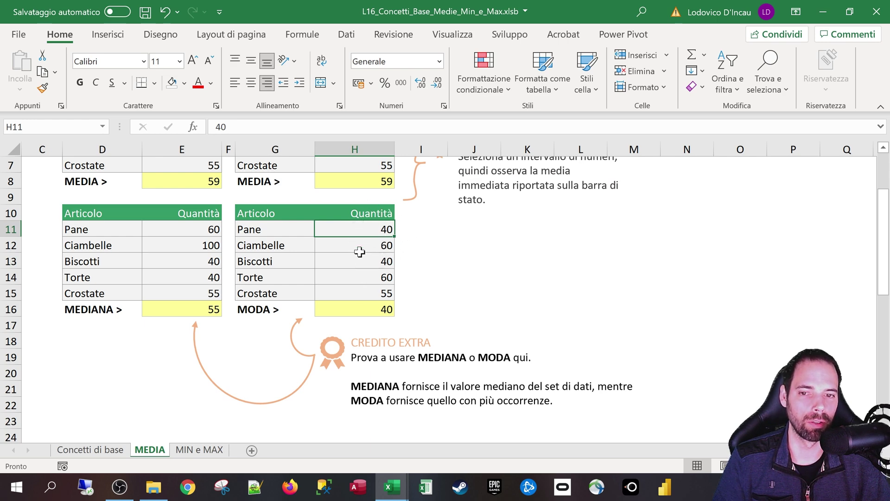
left_click(366, 271, "ctrl")
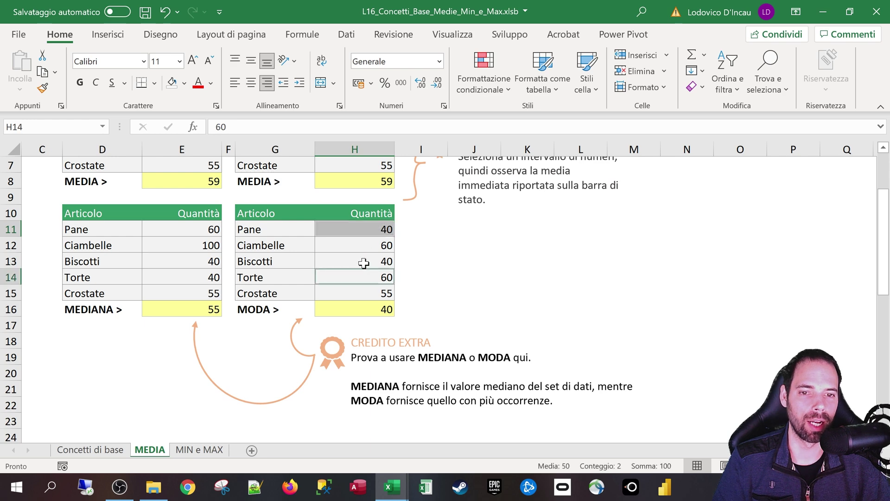
left_click(364, 230)
left_click(367, 261)
left_click(367, 245)
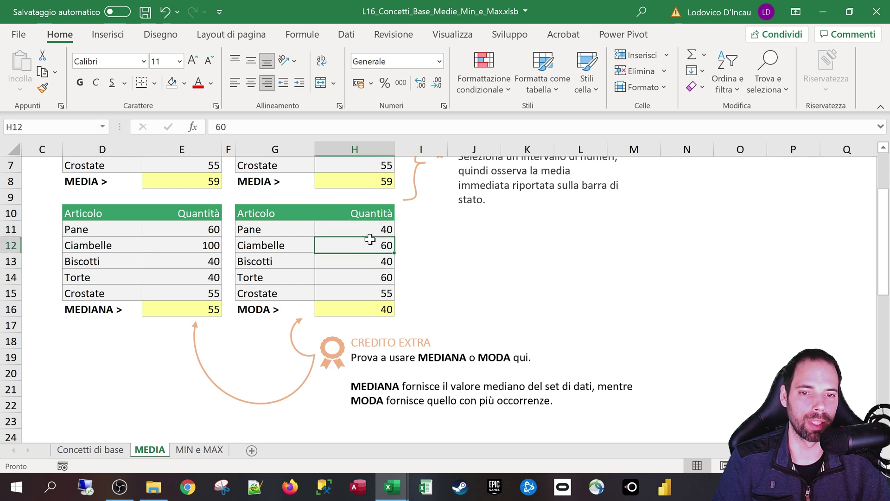
left_click(365, 278)
left_click(68, 212)
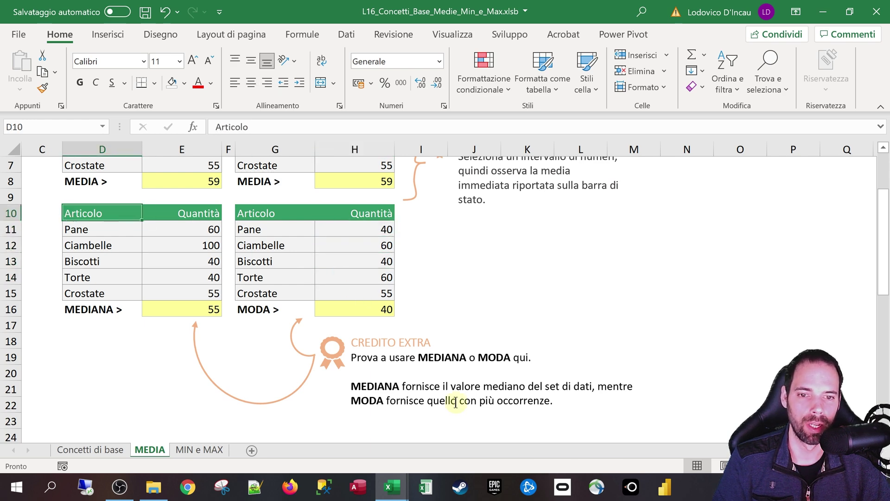
left_click(320, 308)
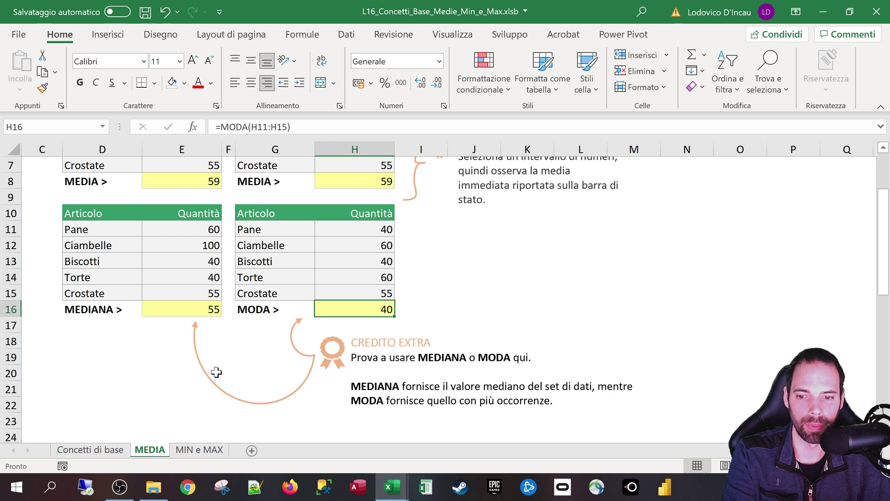
left_click(199, 450)
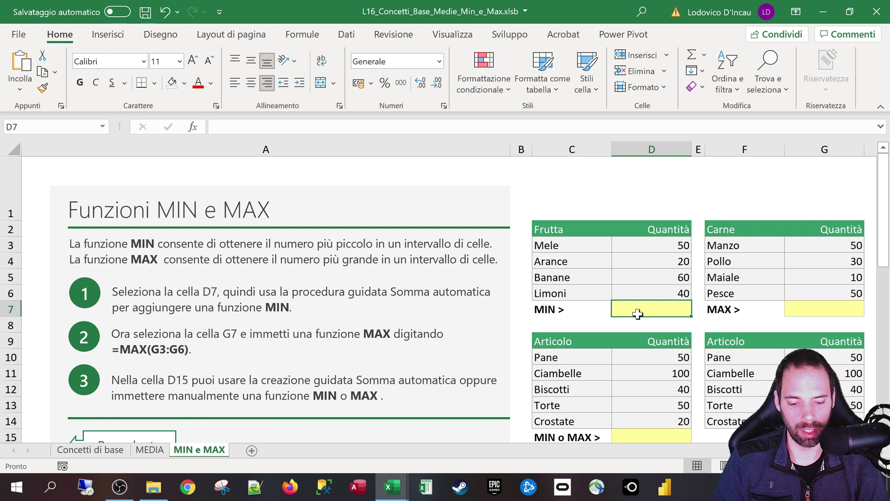
Enter =MIN(D3:D6) in D7, returning the Frutta minimum of 20
type("=Min(")
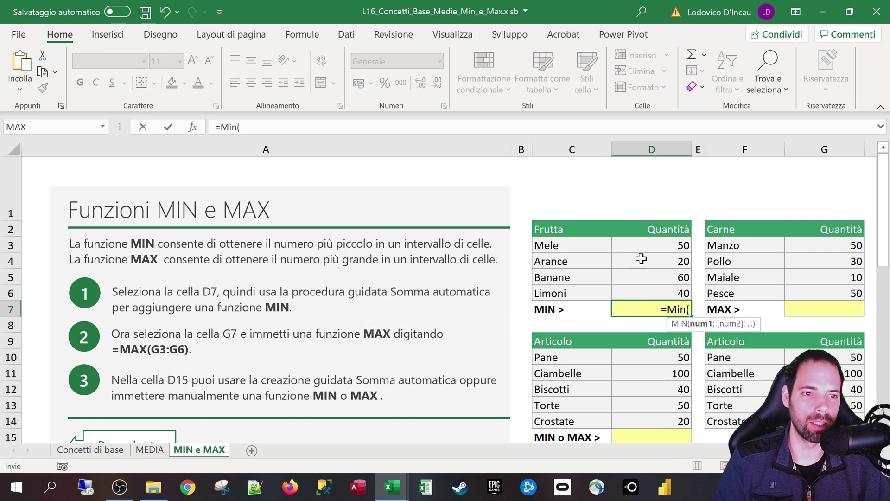
left_click_drag(640, 245, 633, 287)
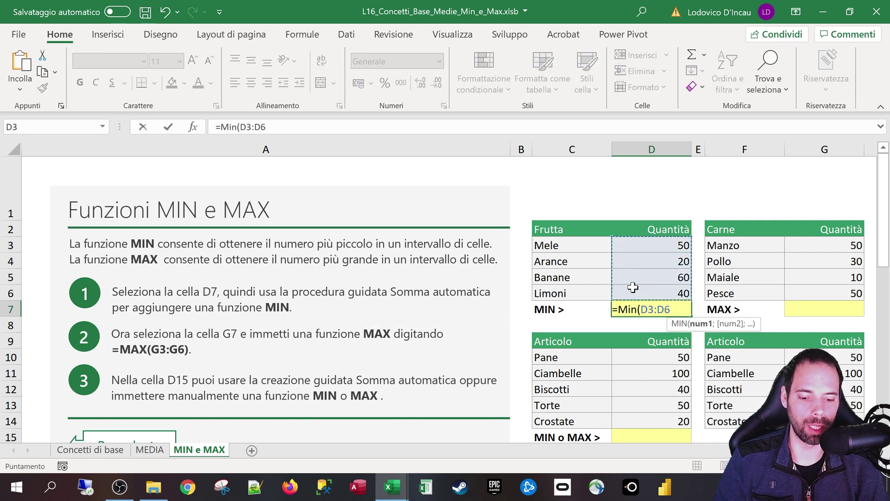
key("Return")
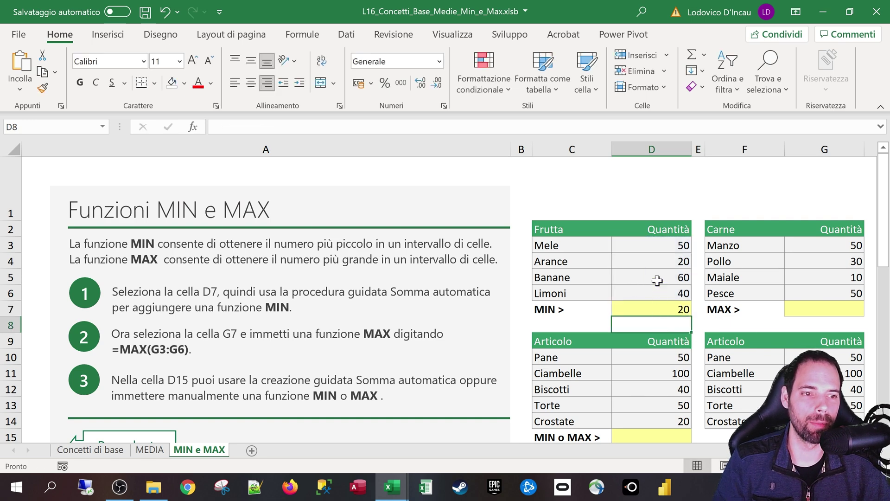
left_click_drag(658, 248, 654, 293)
Insert an AutoSum Max of G3:G6 into G7, giving 50
left_click(799, 306)
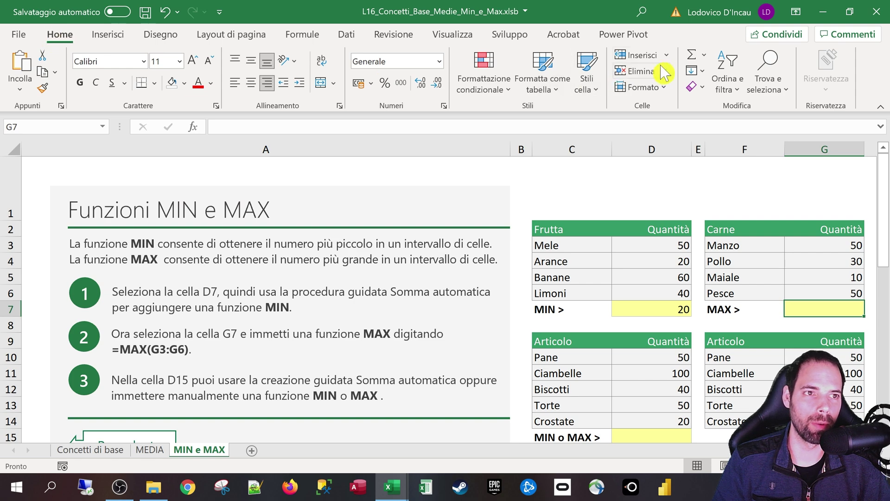
left_click(704, 54)
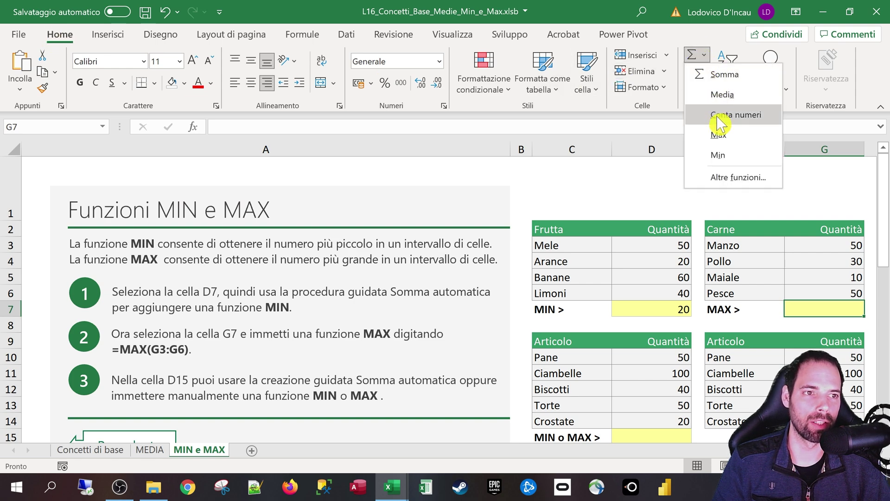
left_click(720, 135)
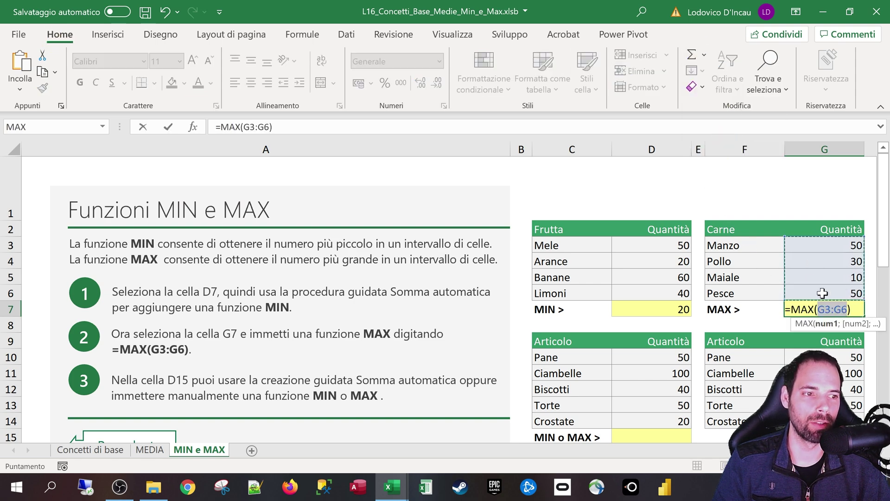
key("Return")
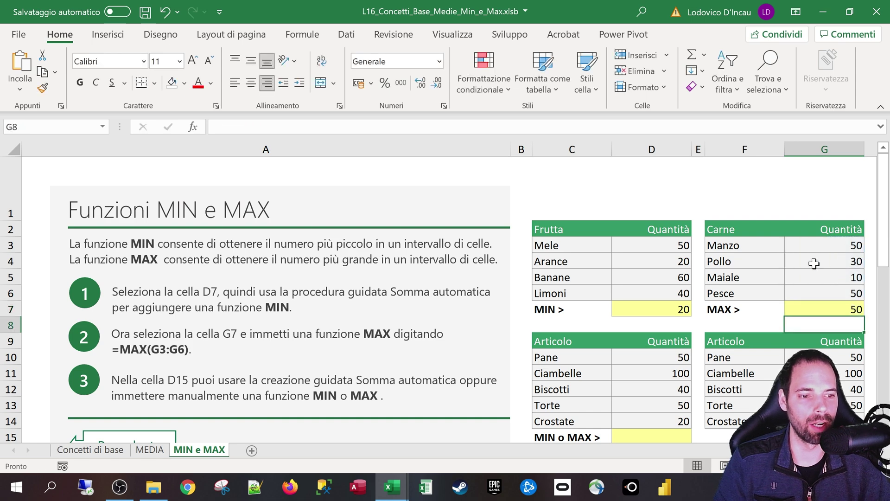
left_click(666, 438)
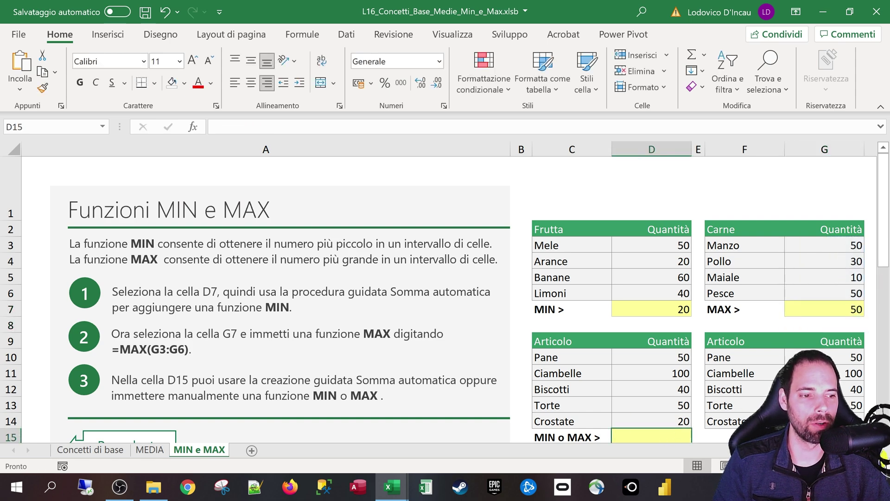
Enter =MIN(D10:D14;G10:G14) in D15, returning 20 across both Articolo tables
scroll(445, 297, "right", 2)
left_click(880, 107)
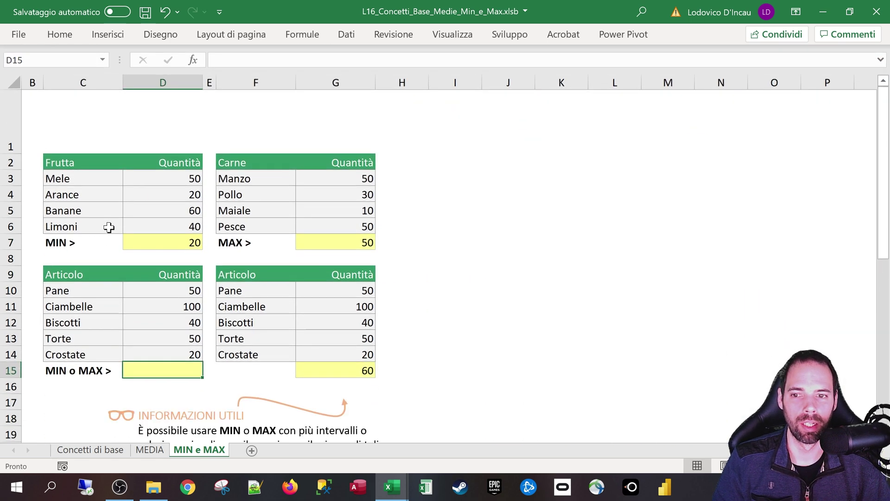
scroll(115, 214, "down", 2)
scroll(529, 311, "up", 2)
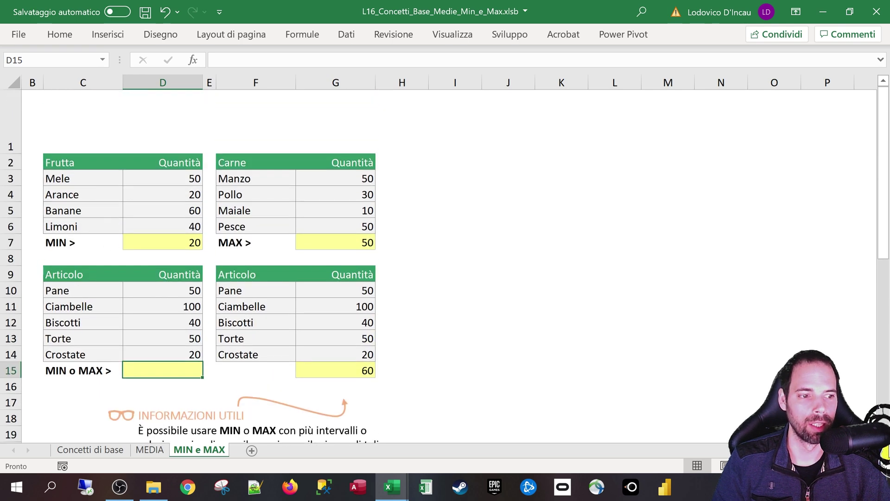
scroll(181, 310, "down", 1)
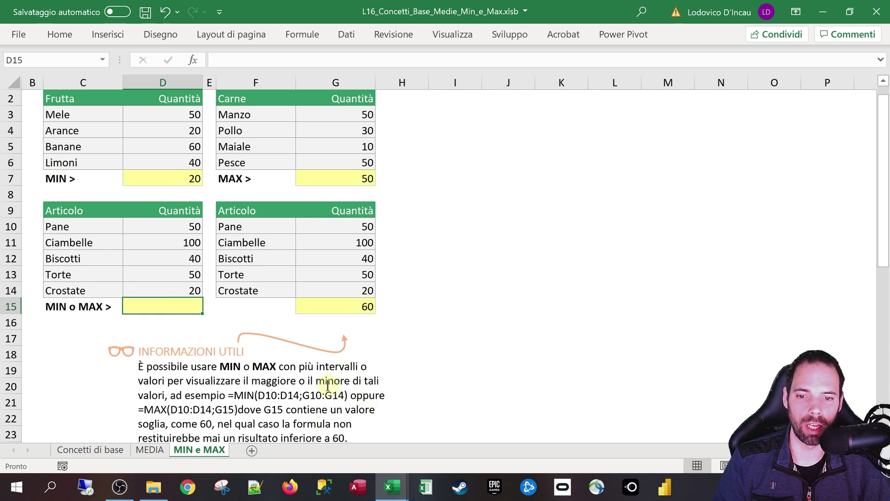
left_click(351, 395)
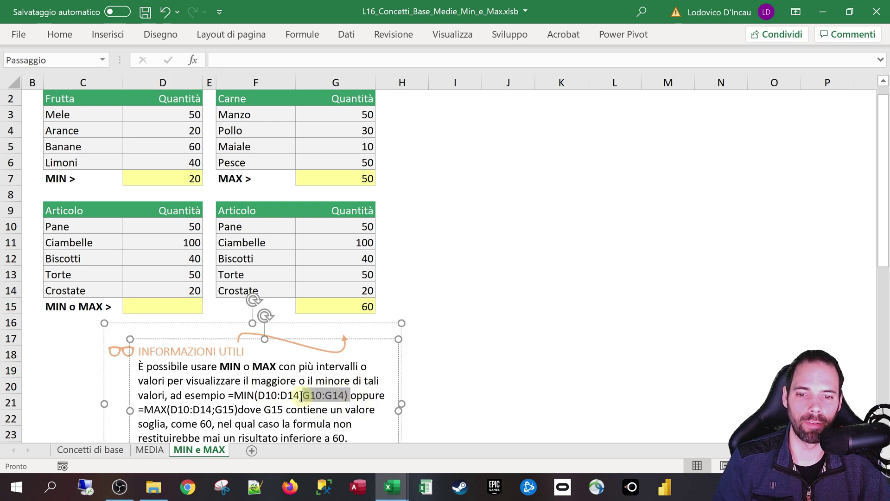
left_click(132, 315)
type("=")
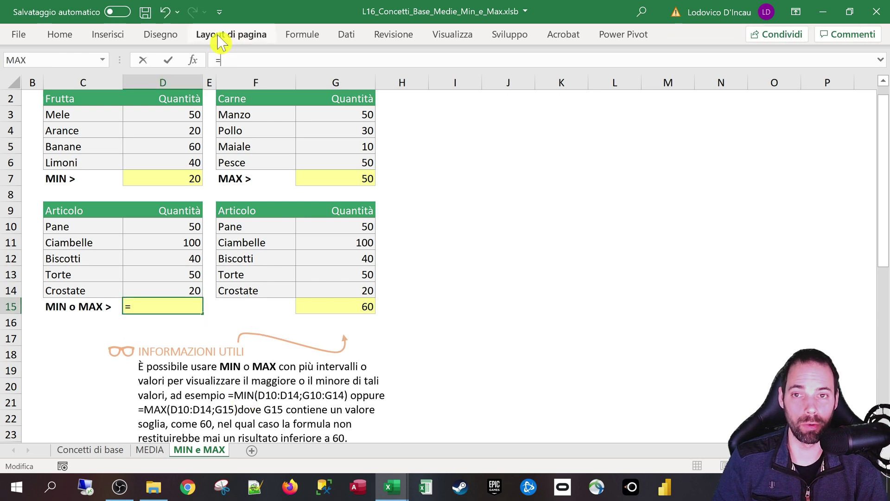
type("MIN(D10:D14;G10:G14)")
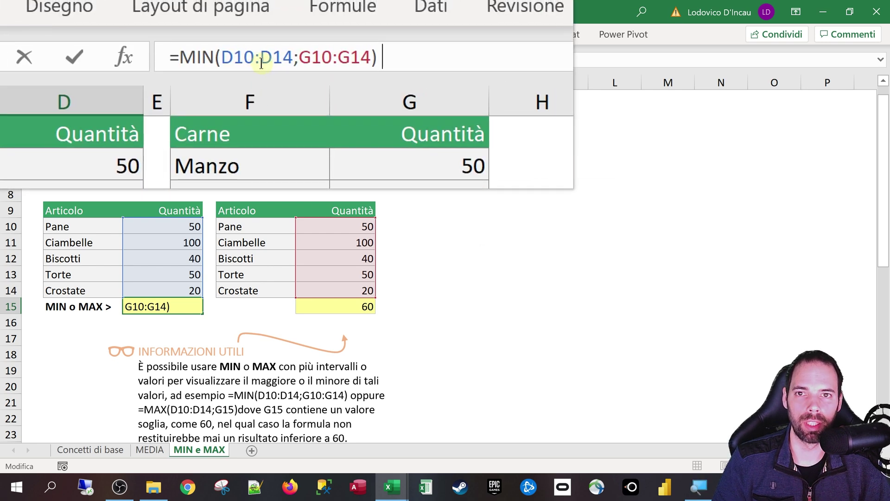
left_click_drag(242, 61, 313, 62)
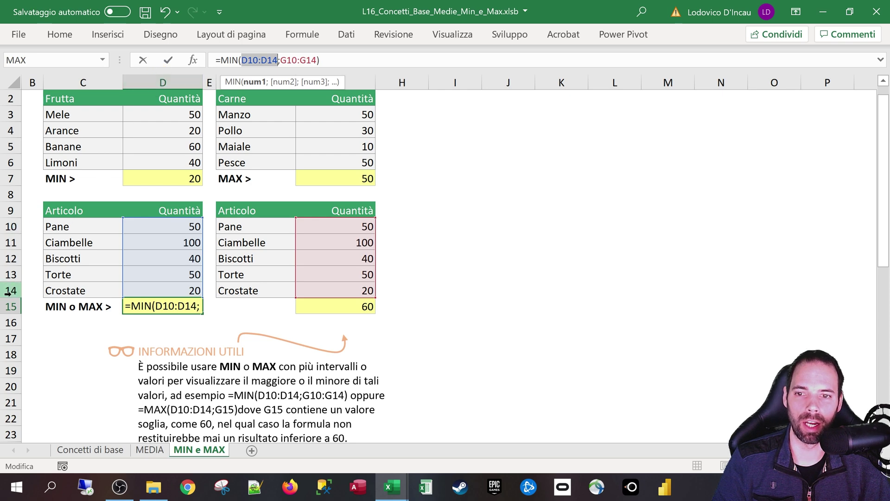
left_click(280, 61)
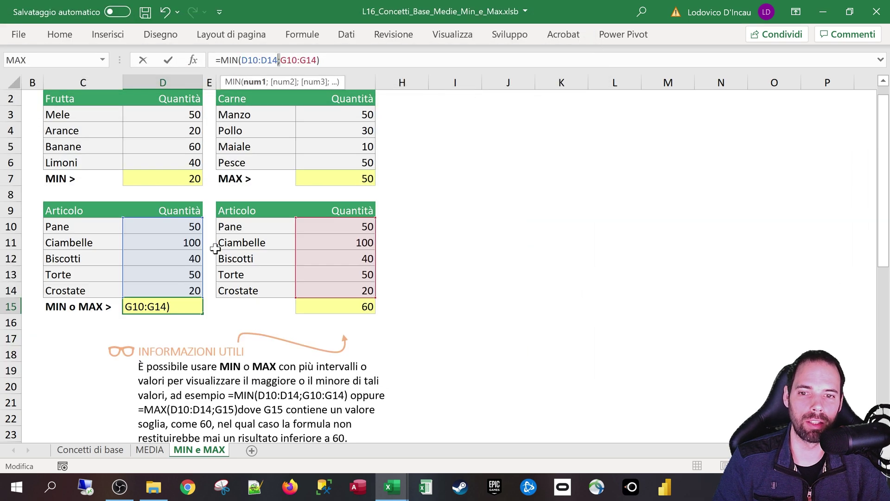
key("Return")
left_click(182, 304)
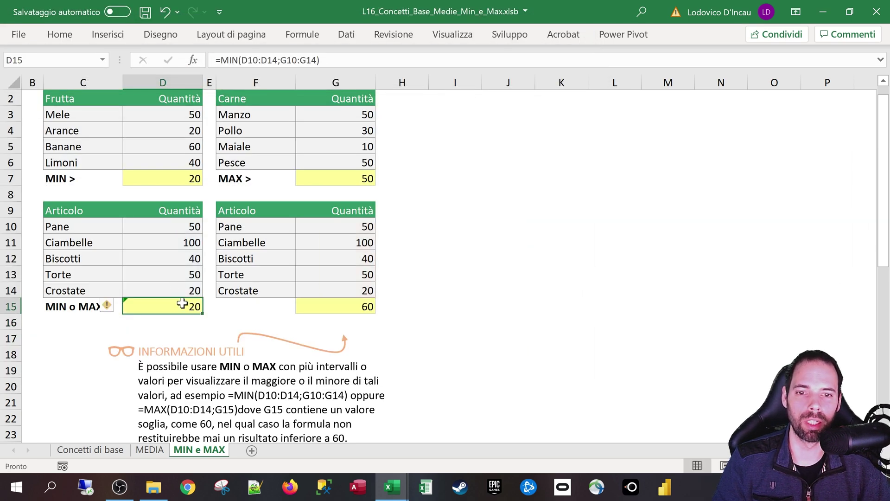
Set G14 to 10 and confirm D15's minimum drops to 10
left_click(360, 292)
type("10")
key("Return")
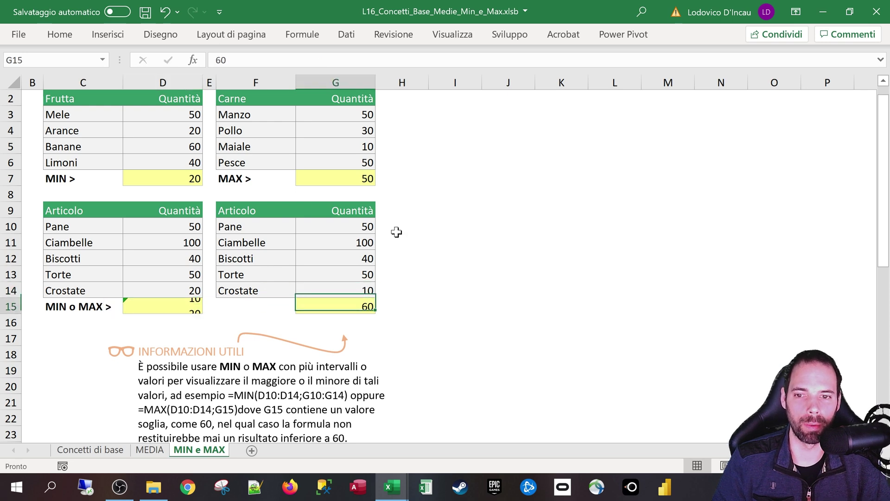
left_click(170, 310)
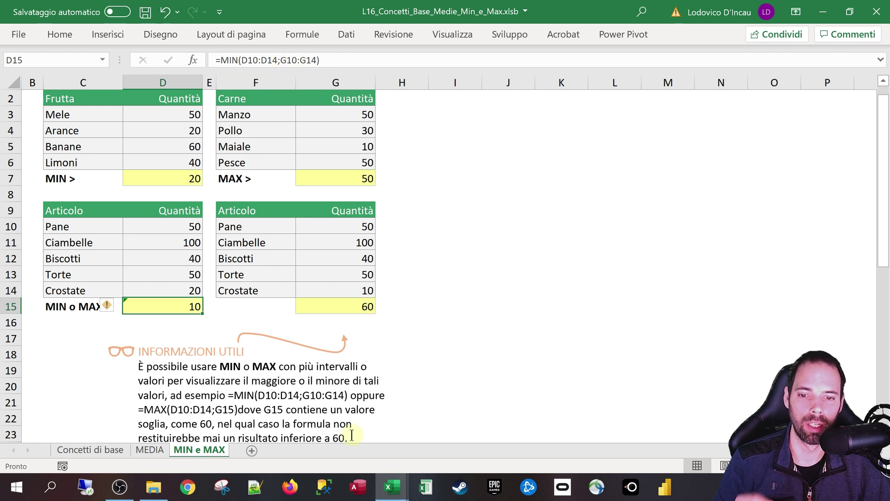
Review the tip text on the G15 threshold and its example MAX formula
left_click_drag(239, 410, 329, 410)
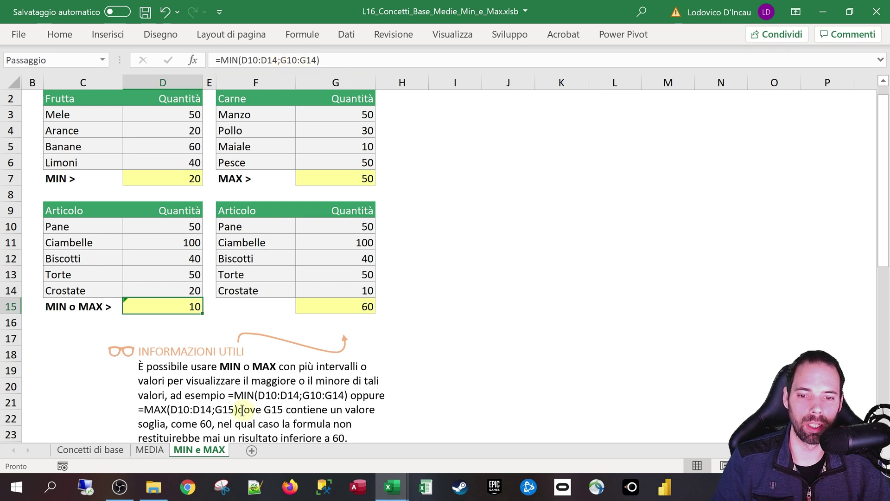
left_click(200, 414)
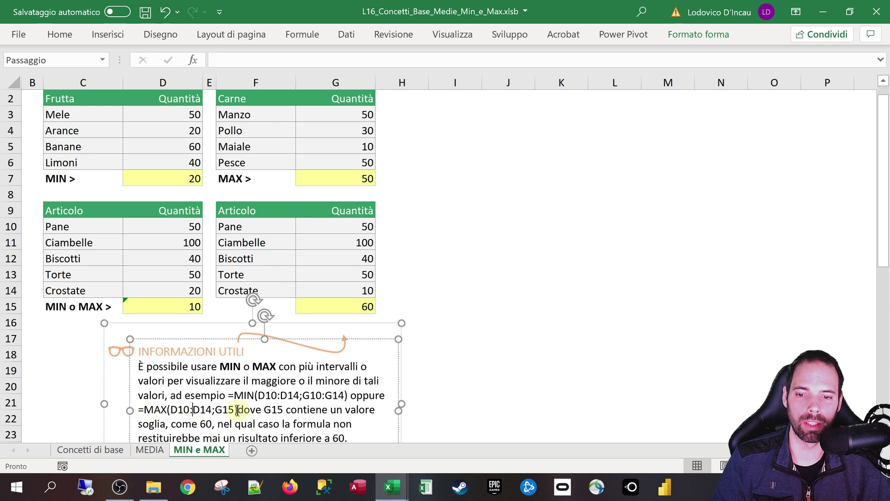
left_click_drag(237, 410, 138, 409)
key("ctrl+c")
left_click(139, 415)
left_click(153, 307)
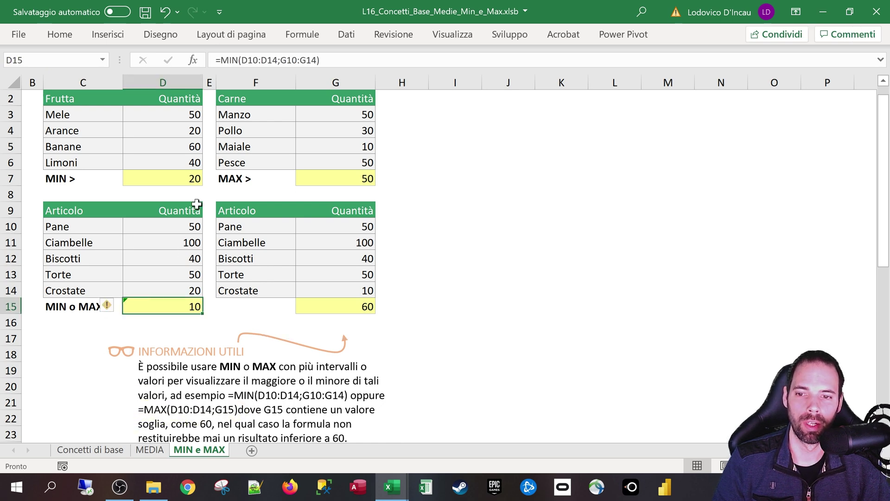
Replace D15's formula with =MAX(D10:D14;G15), which returns Ciambelle's 100
left_click(341, 56)
key("ctrl+a")
key("ctrl+v")
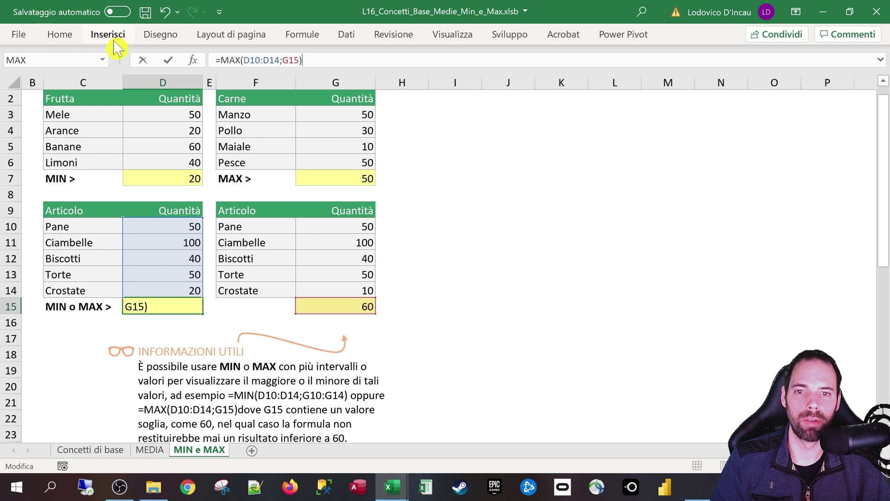
key("super+plus")
left_click_drag(243, 59, 299, 62)
left_click(281, 62)
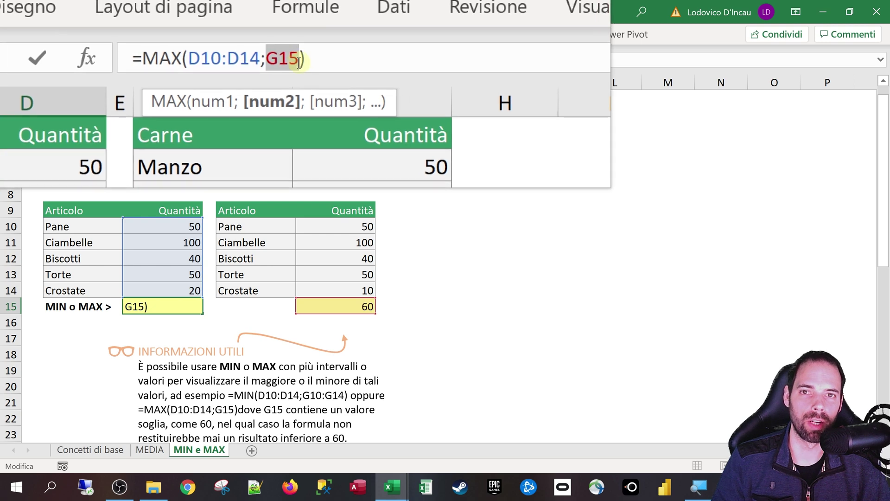
key("super+Escape")
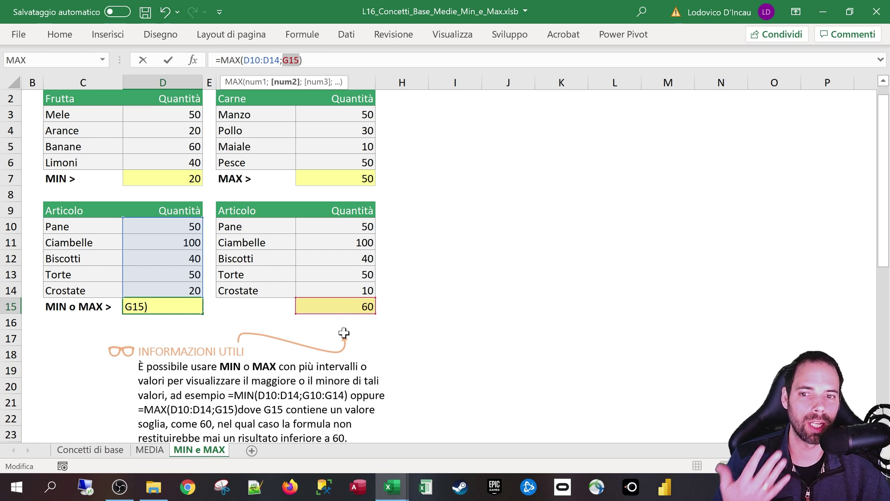
key("Return")
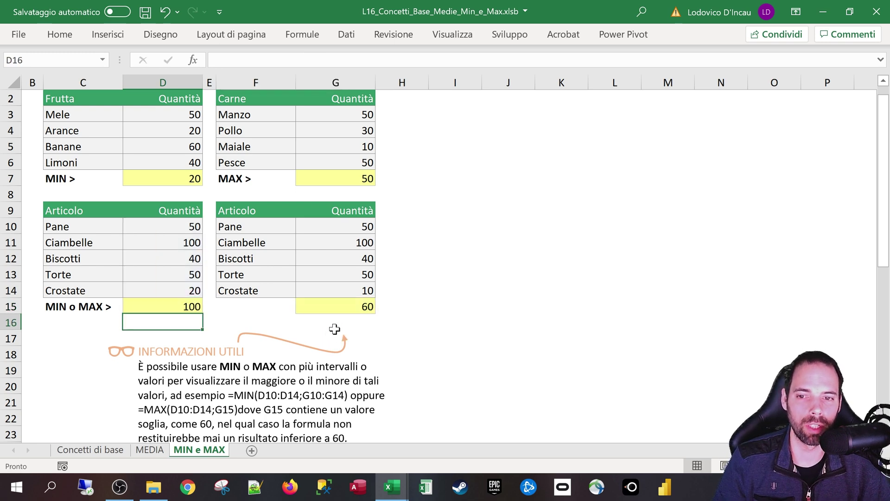
Compare D15 with the 60 threshold in G15, then change Ciambelle's quantity in D11 to 50
left_click(187, 306)
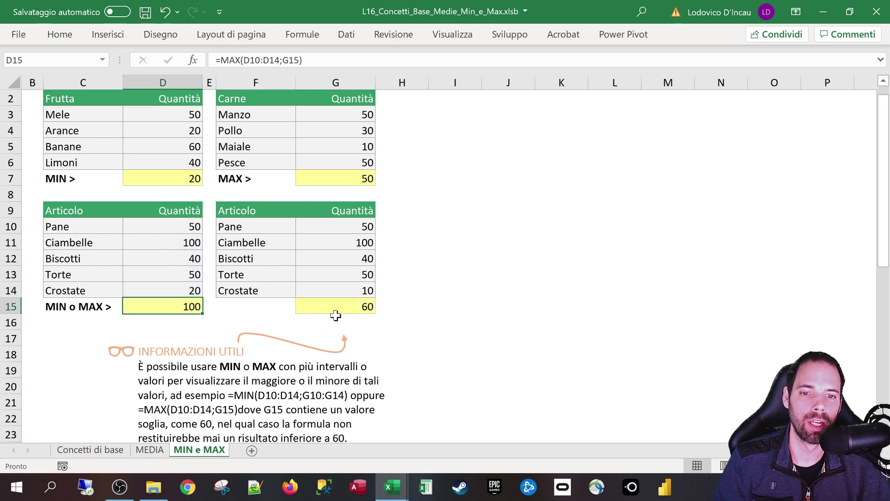
left_click(360, 310)
left_click(176, 305)
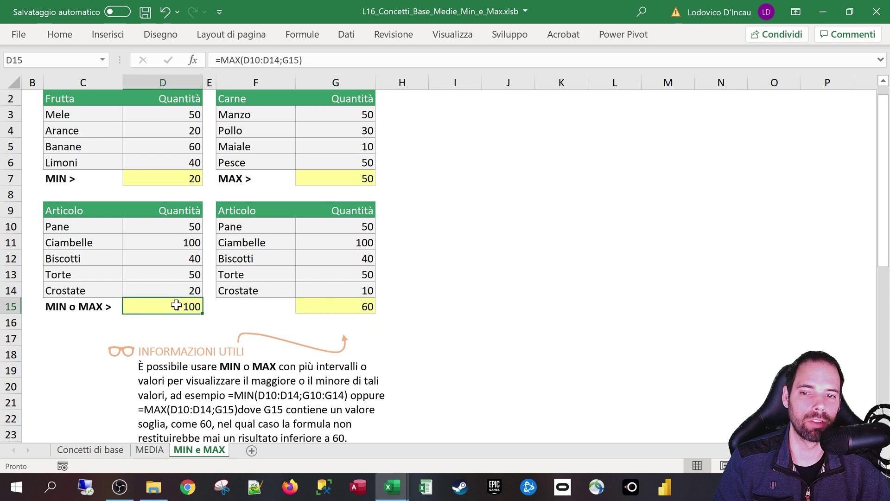
left_click(176, 240)
type("50")
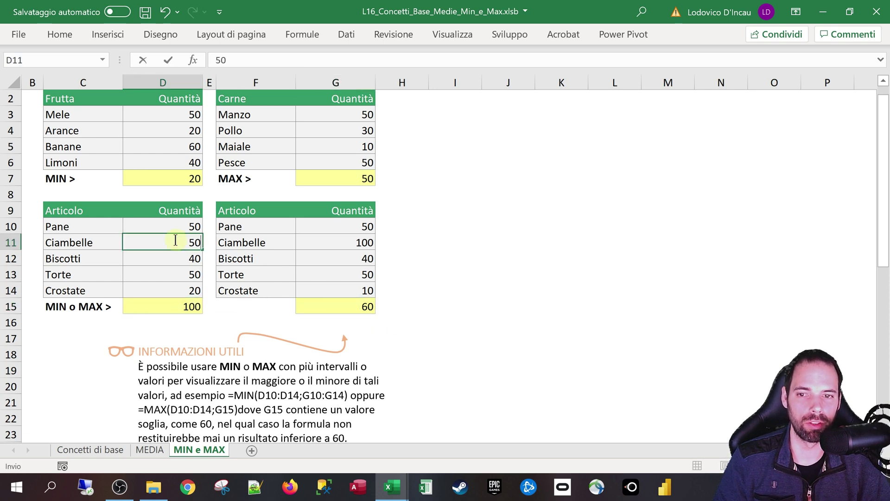
key("Return")
Confirm D15 now shows 60 by checking the D10:D14 values against the G15 threshold
left_click(181, 304)
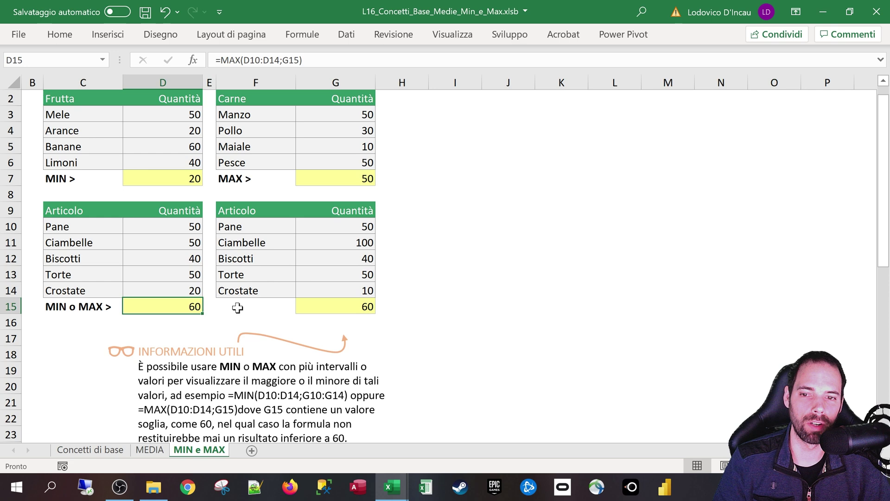
left_click(357, 309)
left_click(197, 310)
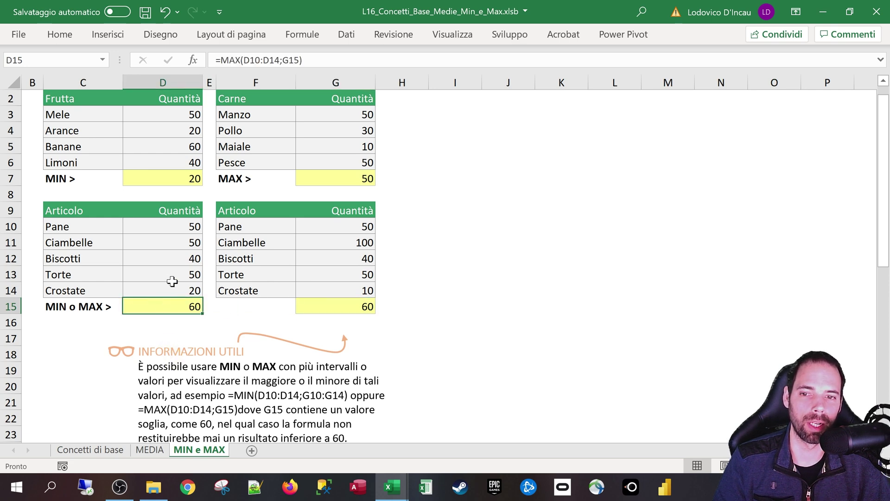
left_click_drag(176, 229, 168, 286)
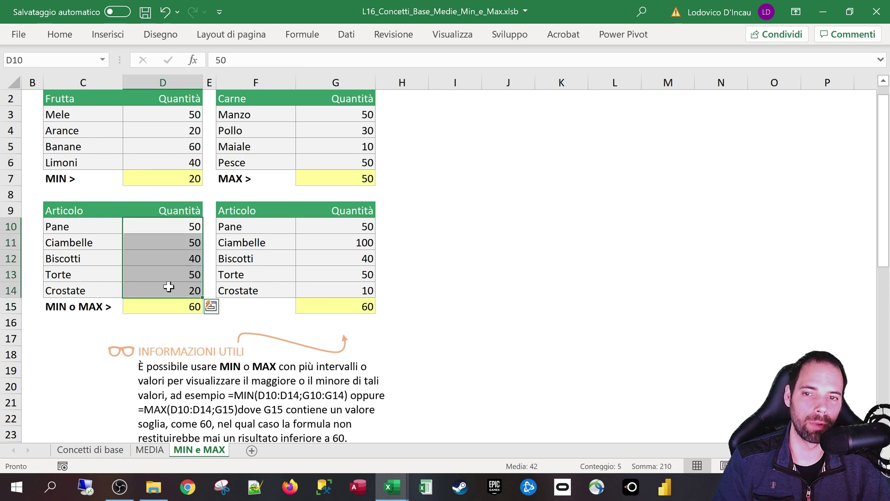
left_click(199, 307)
left_click(332, 312)
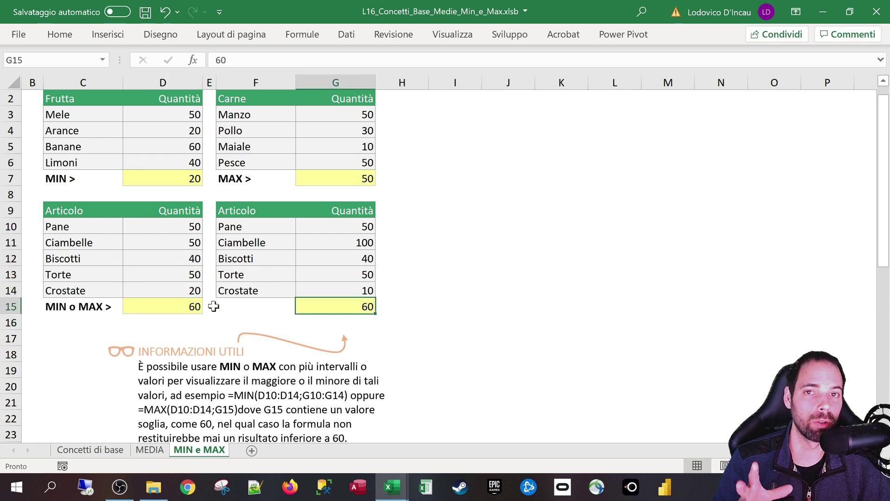
left_click(174, 308)
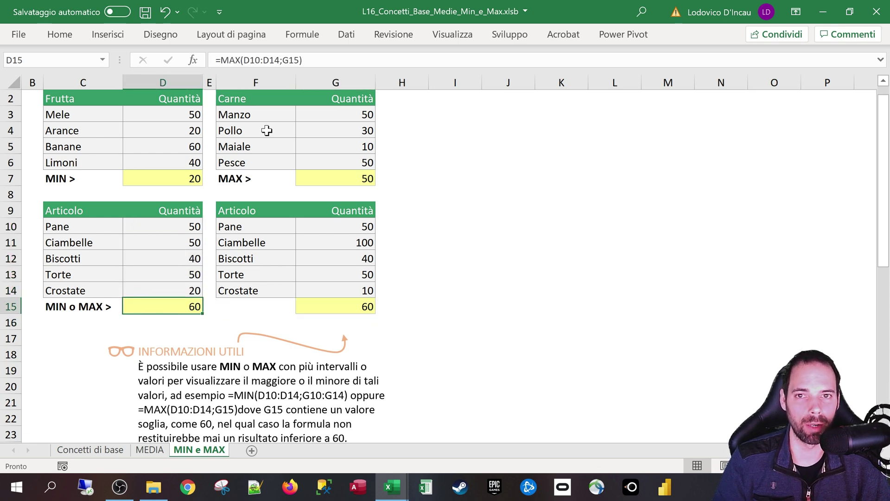
Review the D10:D14 range in D15's formula, keep the formula unchanged, and return to the sheet top
left_click(279, 60)
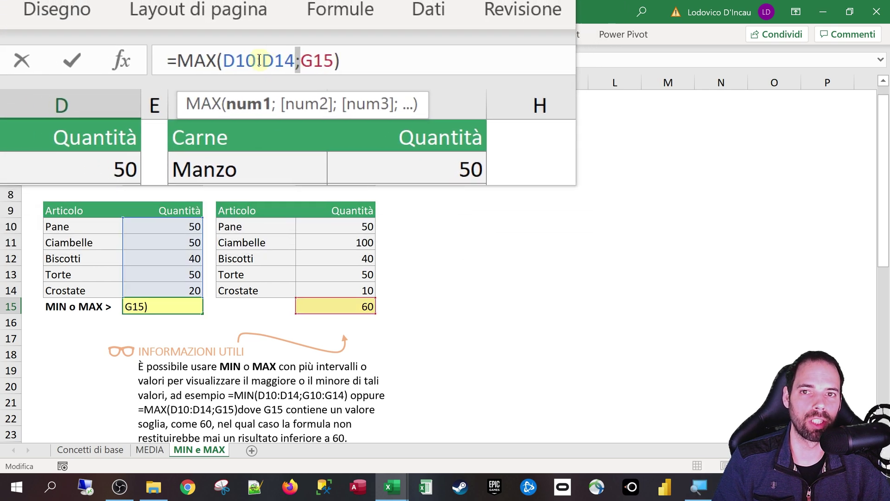
left_click_drag(241, 63, 297, 63)
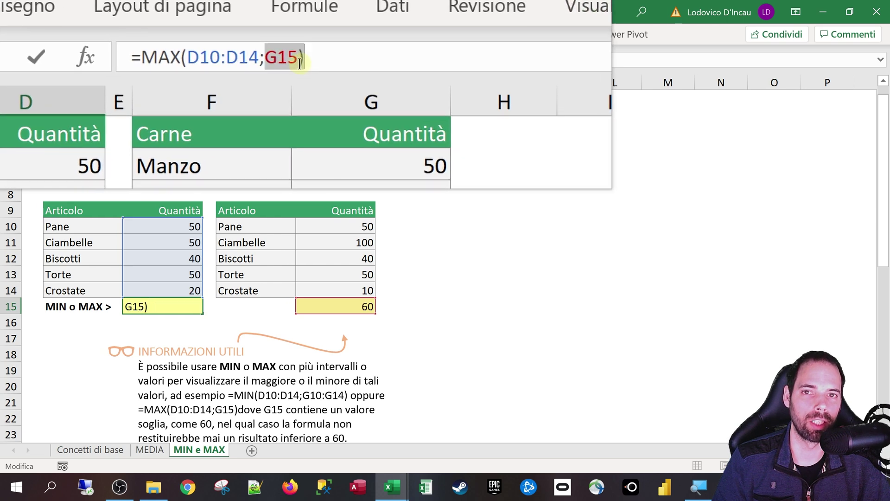
key("ctrl+Return")
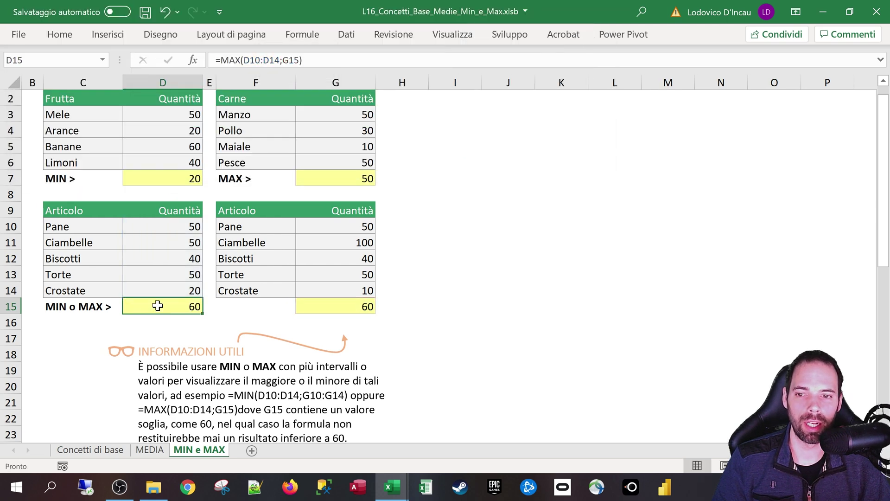
scroll(166, 300, "up", 2)
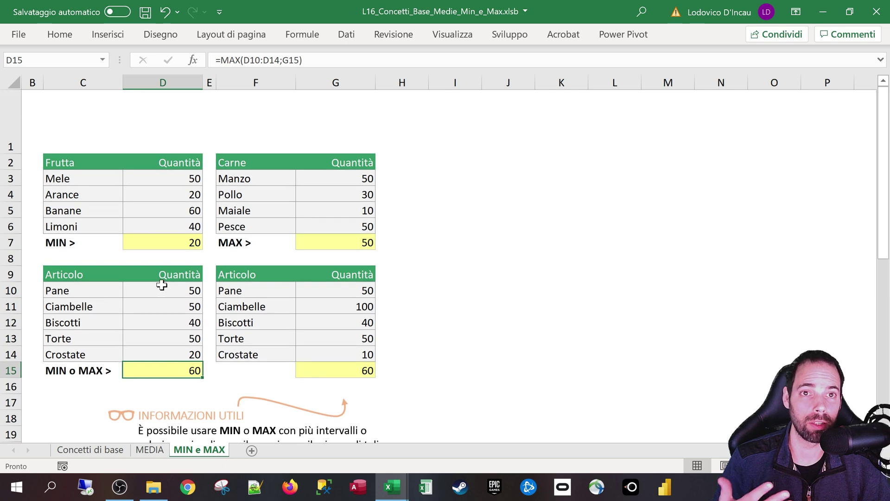